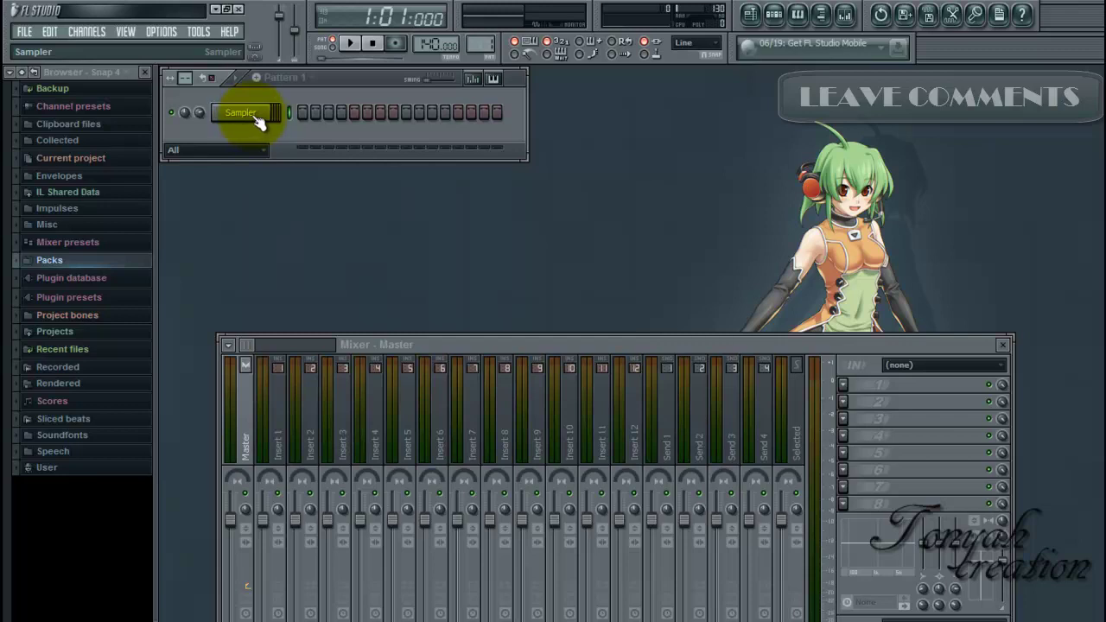
Insert an Orchestral instrument channel into the pattern's channel list
{"action": "right_click", "coordinate": [253, 117]}
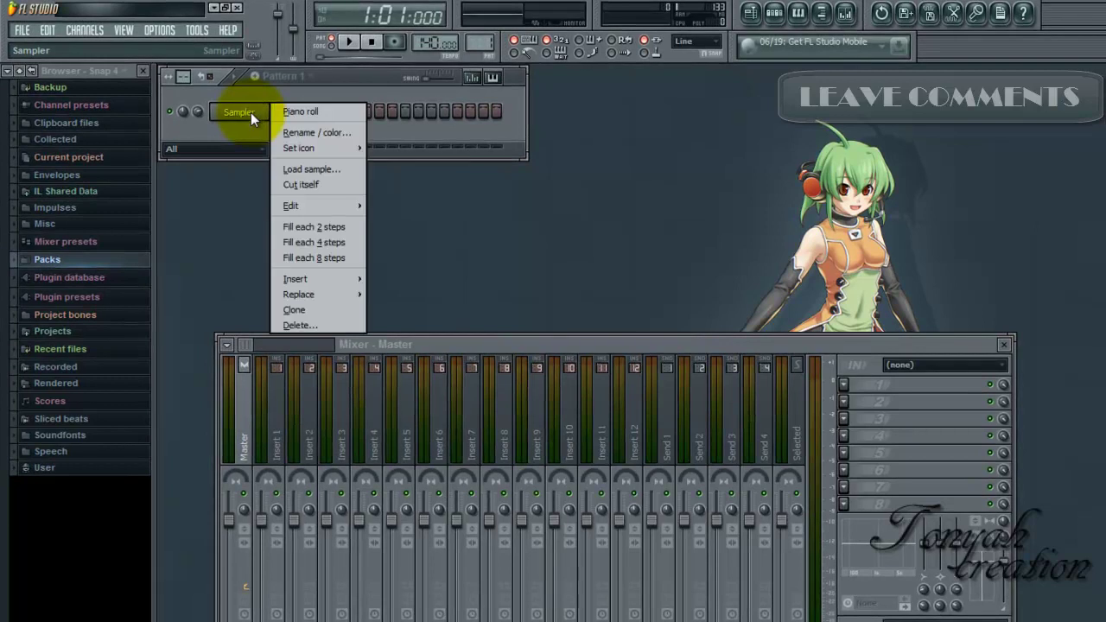
{"action": "mouse_move", "coordinate": [301, 279]}
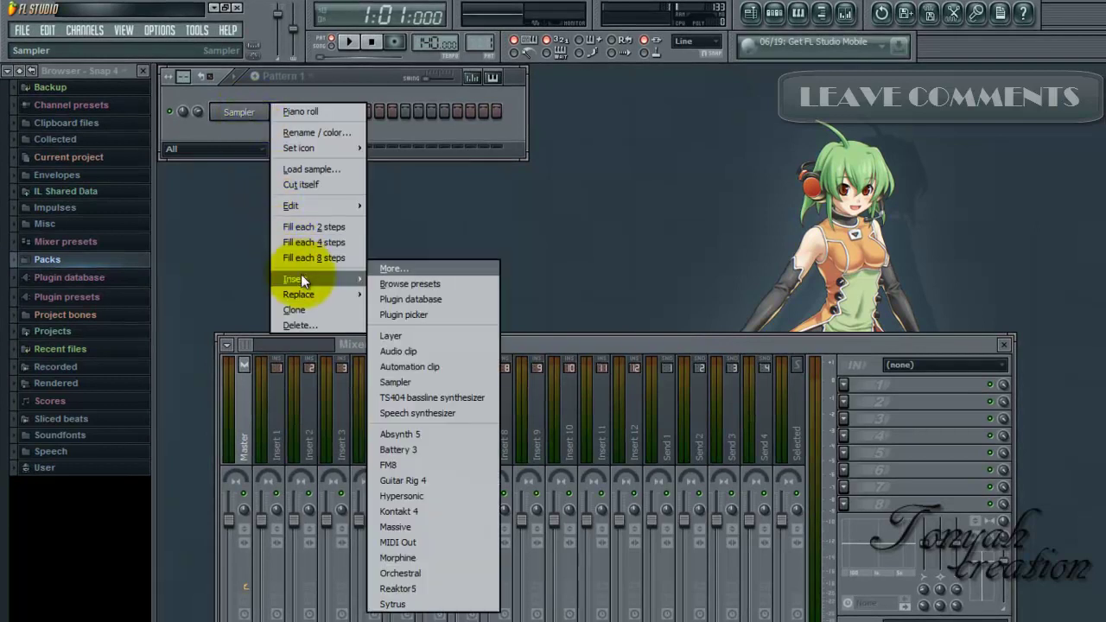
{"action": "left_click", "coordinate": [397, 574]}
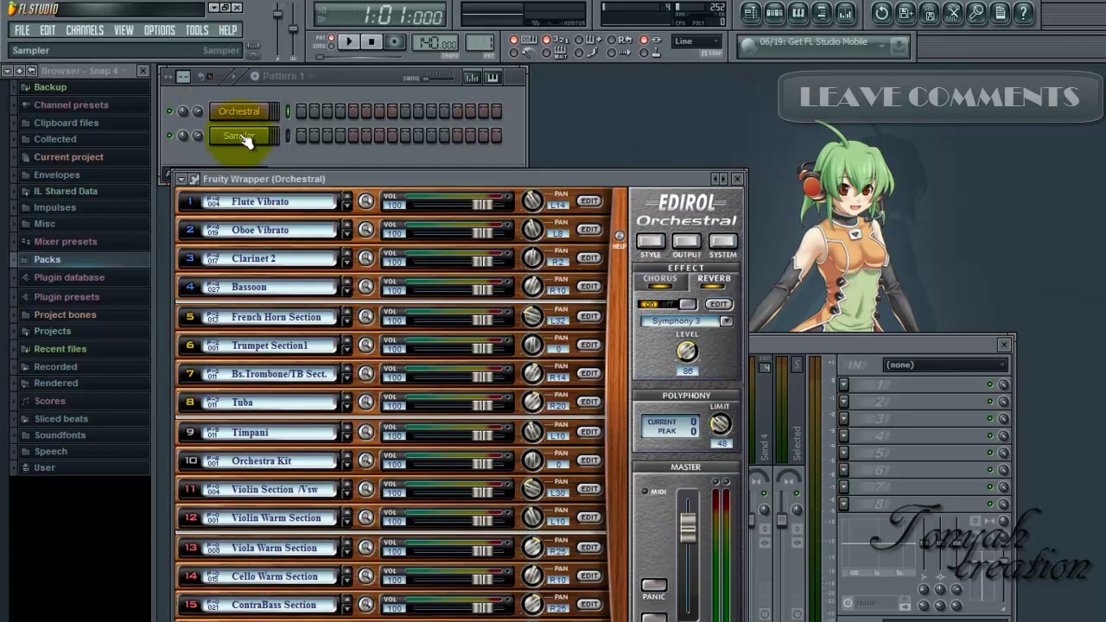
Insert a MIDI Out channel below the Orchestral channel
{"action": "left_click", "coordinate": [254, 144]}
{"action": "right_click", "coordinate": [257, 144]}
{"action": "mouse_move", "coordinate": [302, 302]}
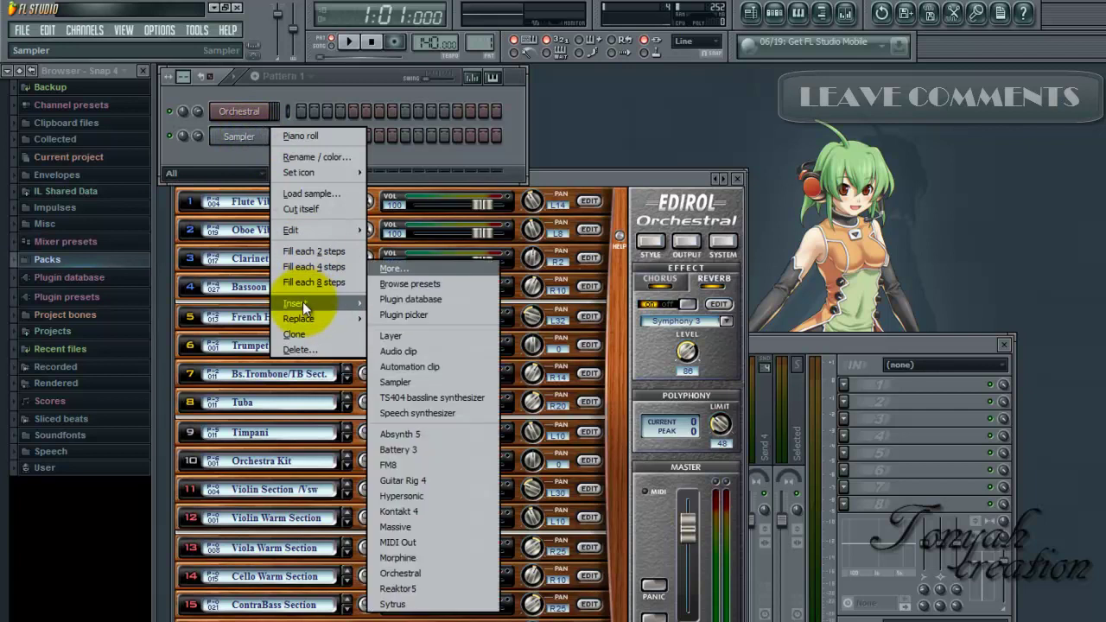
{"action": "left_click", "coordinate": [399, 542]}
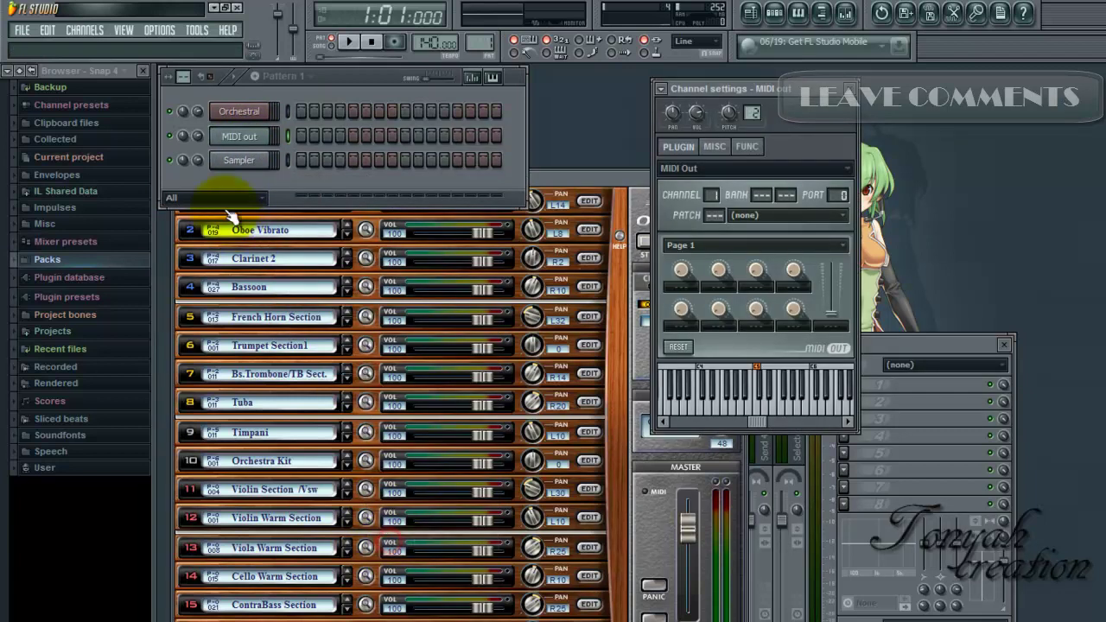
Delete the default Sampler channel and confirm its removal
{"action": "left_click", "coordinate": [239, 135]}
{"action": "left_click", "coordinate": [242, 162], "text": "ctrl"}
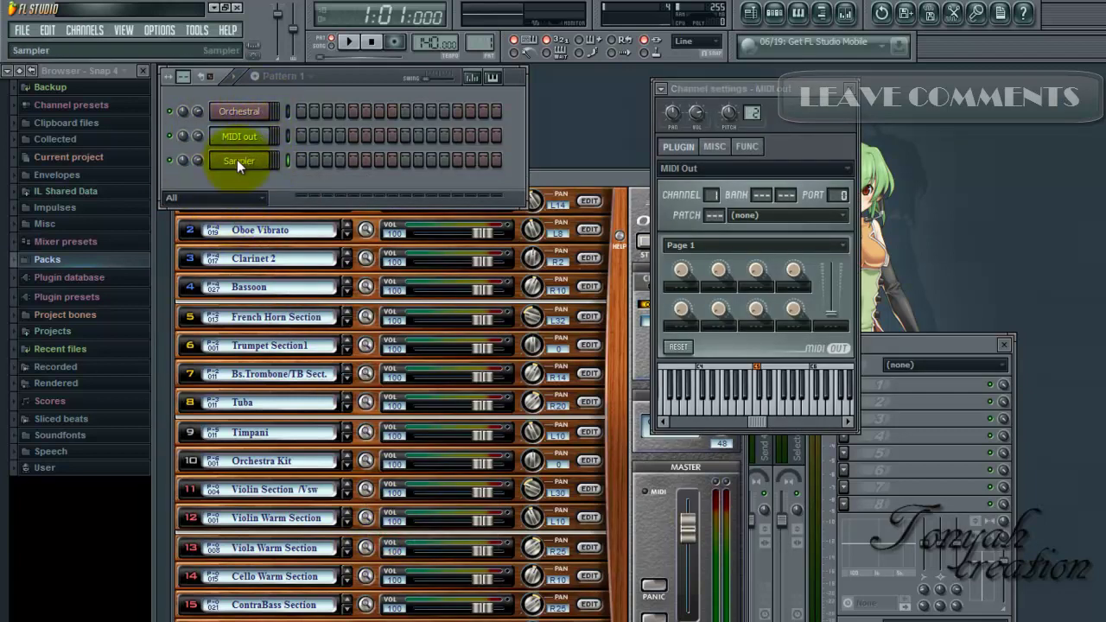
{"action": "right_click", "coordinate": [242, 163]}
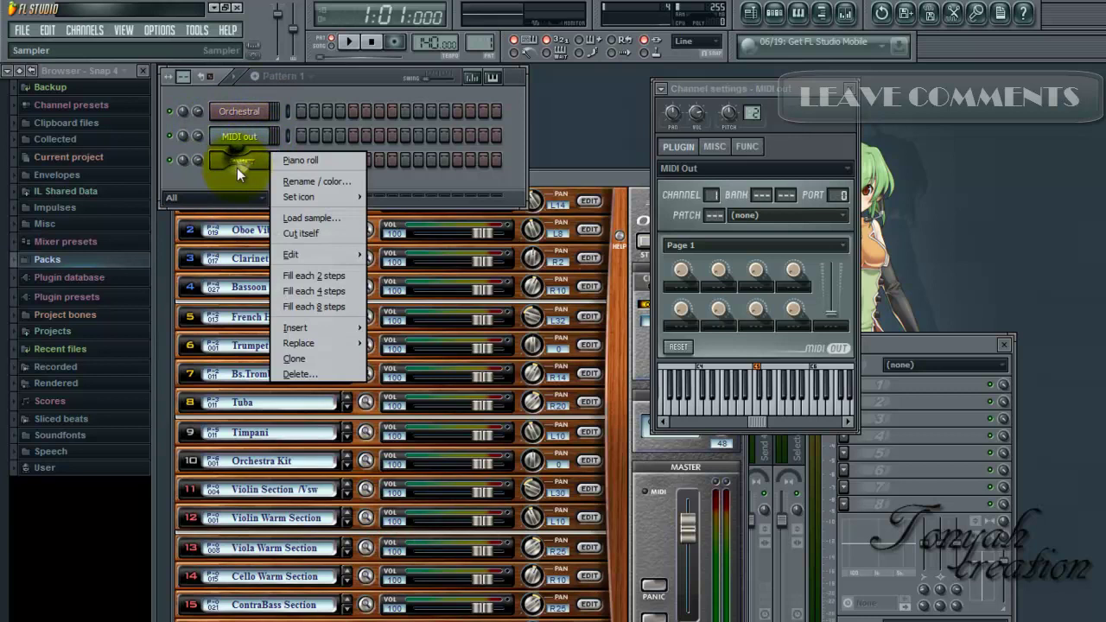
{"action": "left_click", "coordinate": [287, 374]}
{"action": "left_click", "coordinate": [639, 361]}
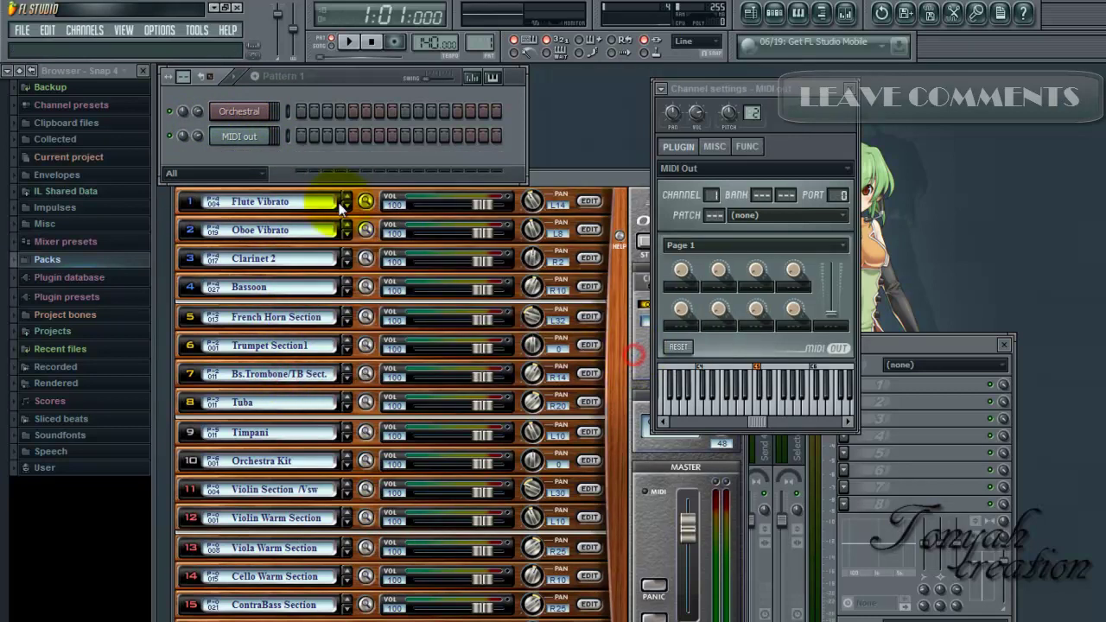
Clone the MIDI Out channel twice for a total of three MIDI Out channels
{"action": "right_click", "coordinate": [236, 133]}
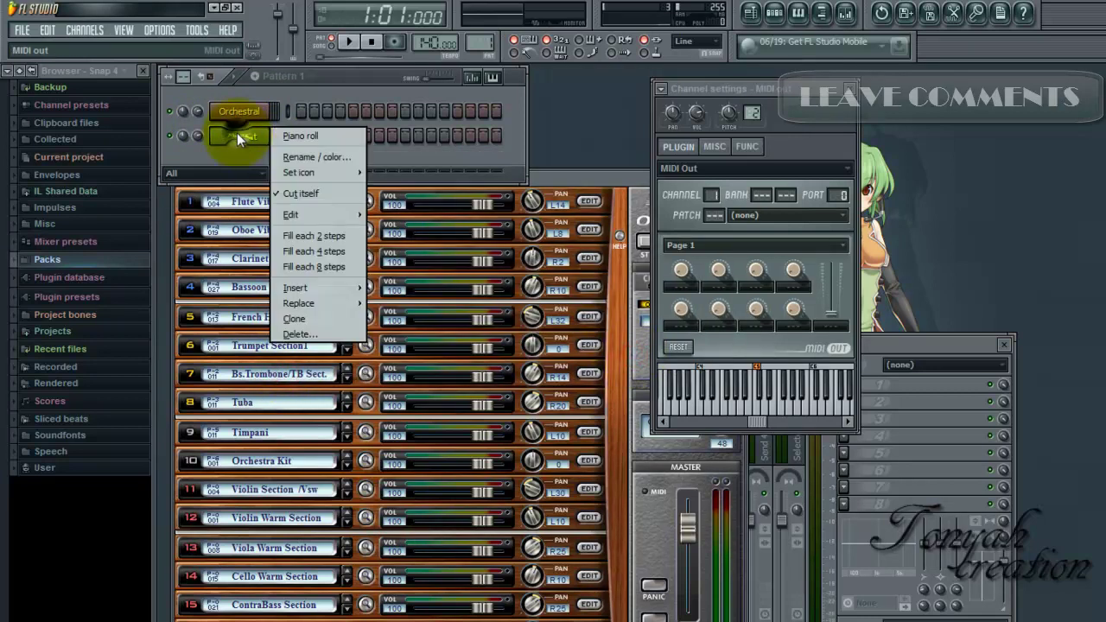
{"action": "left_click", "coordinate": [299, 318]}
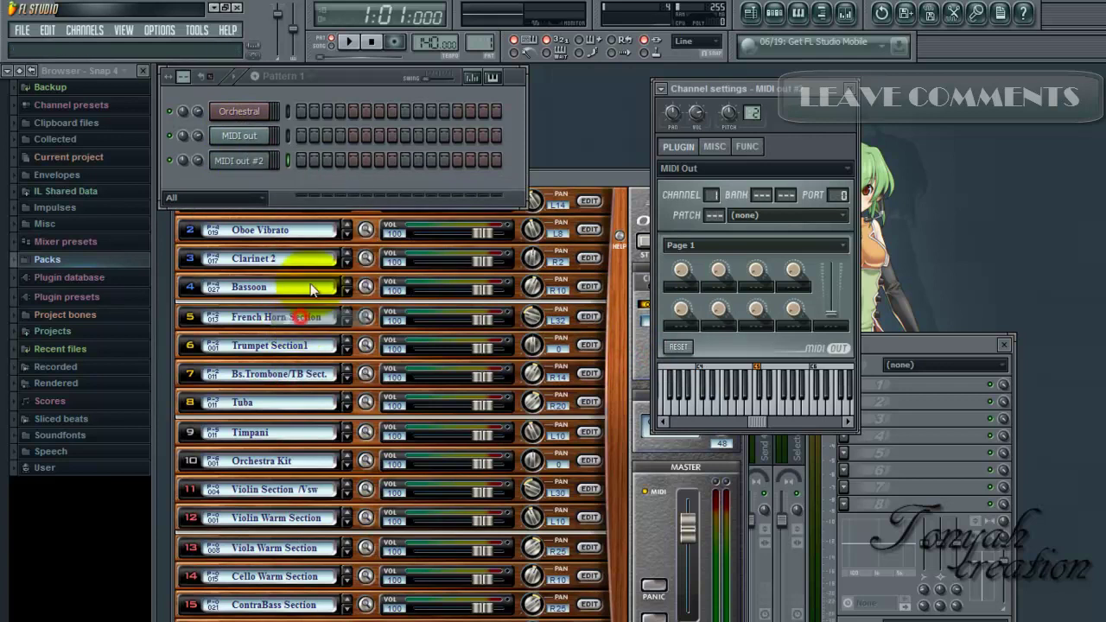
{"action": "right_click", "coordinate": [239, 161]}
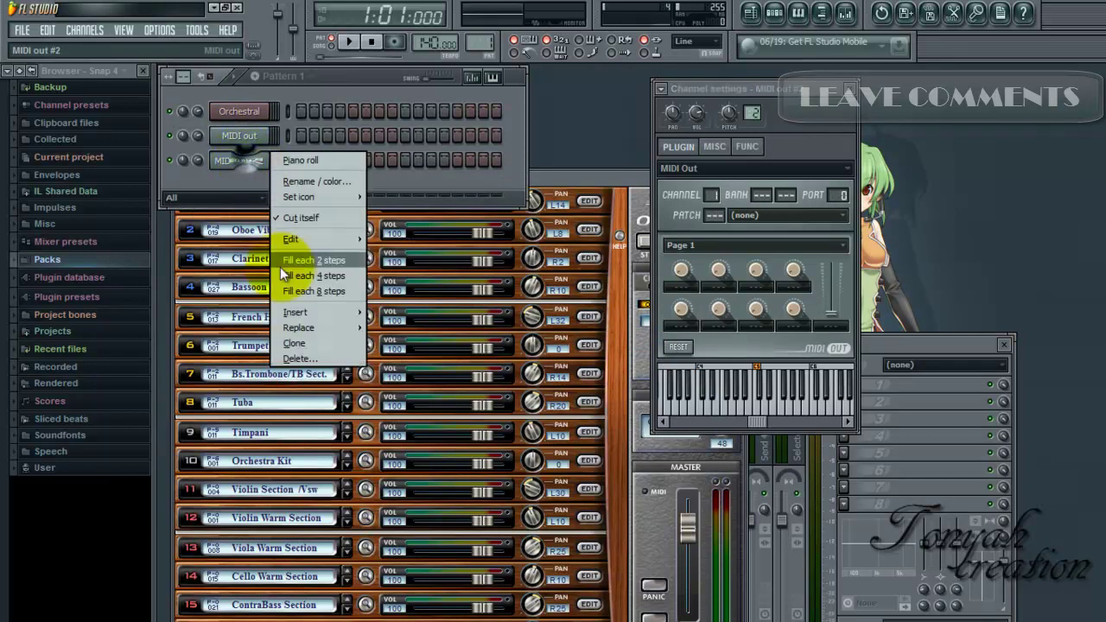
{"action": "left_click", "coordinate": [290, 347]}
Open the Orchestral plugin window and move it clear of the channel list
{"action": "left_click", "coordinate": [256, 112]}
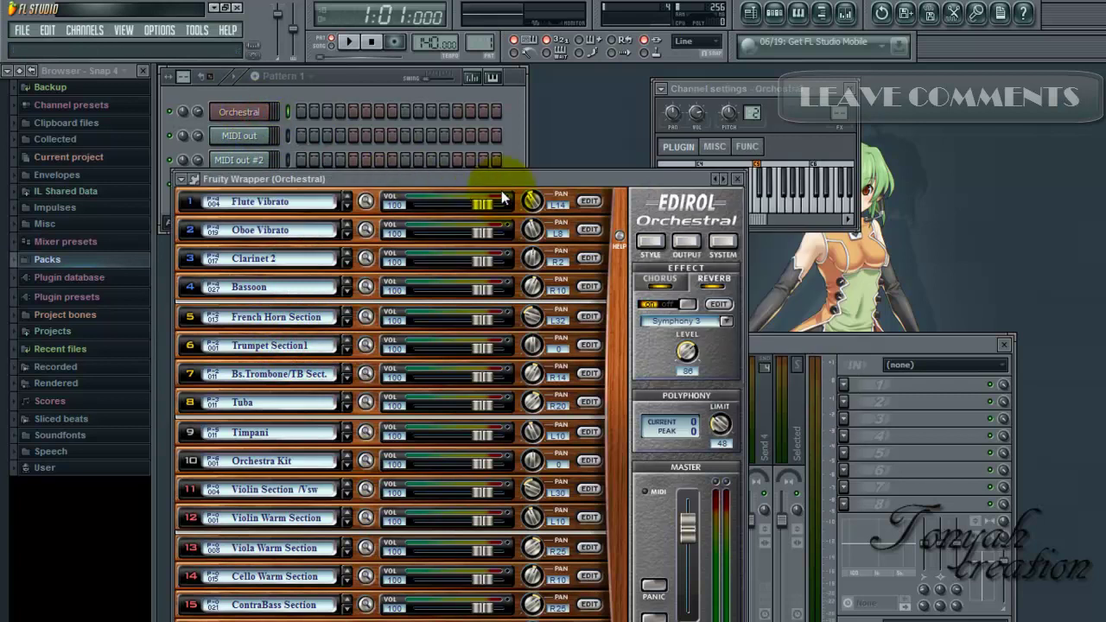
{"action": "left_click_drag", "start_coordinate": [493, 183], "coordinate": [622, 149]}
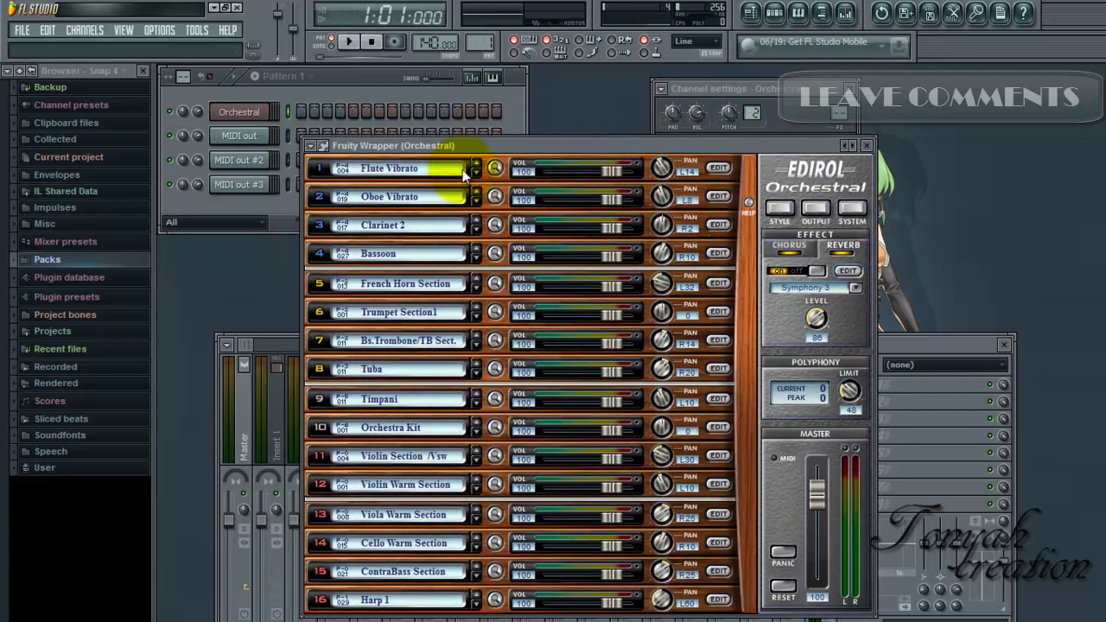
{"action": "left_click_drag", "start_coordinate": [456, 148], "coordinate": [650, 126]}
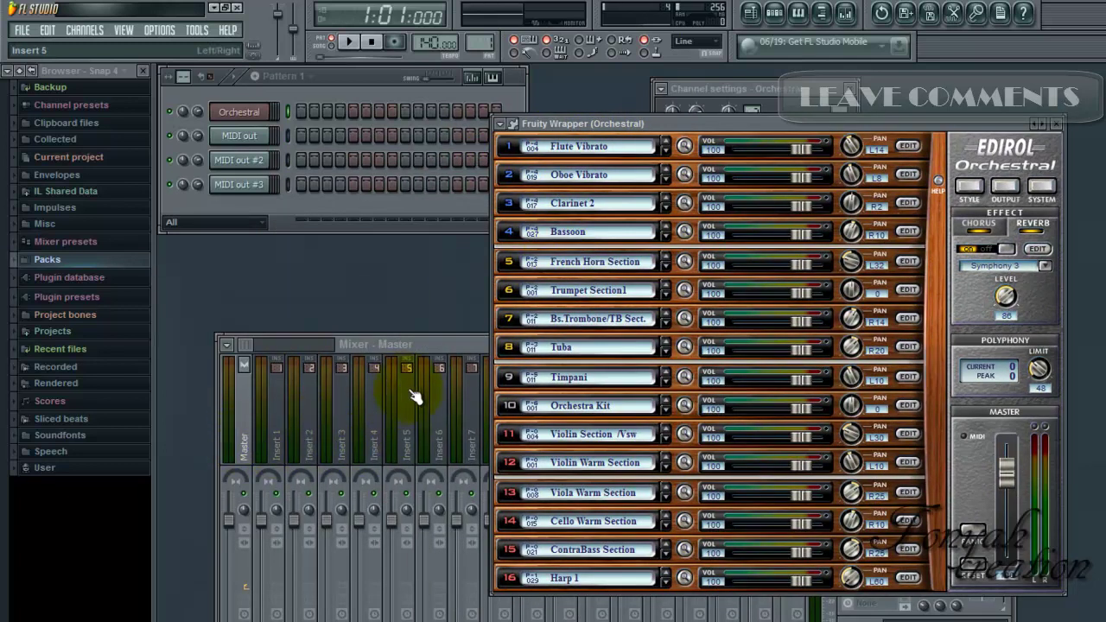
Examine the Orchestral wrapper's settings, plugin info and output connections, plus the part-to-output assignments in the plugin's Output Selector
{"action": "left_click", "coordinate": [513, 124]}
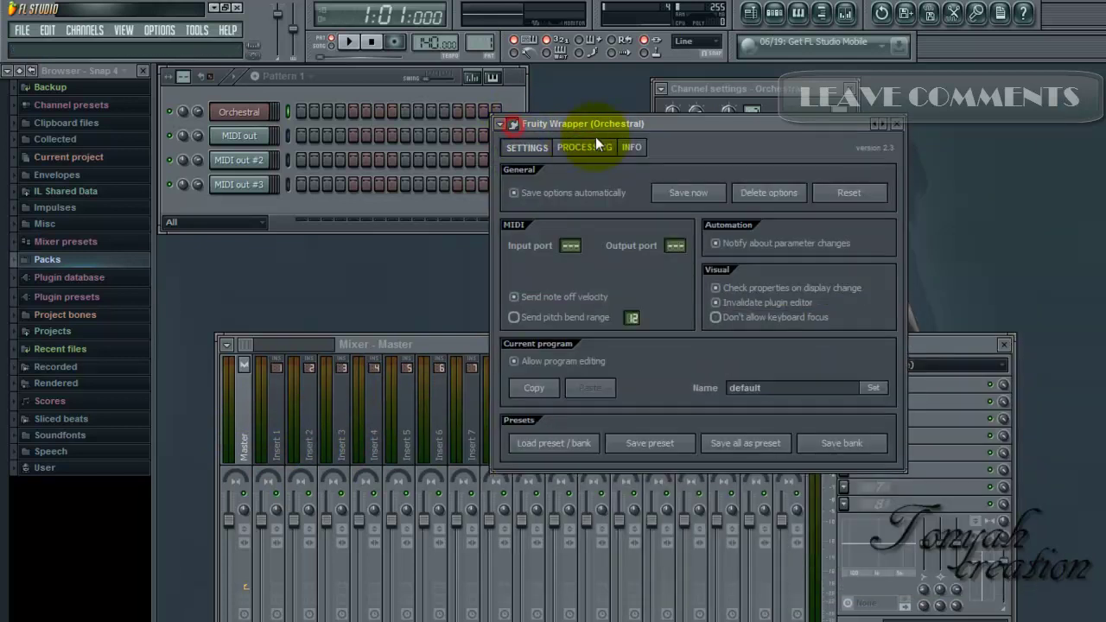
{"action": "left_click", "coordinate": [520, 128]}
{"action": "left_click", "coordinate": [520, 126]}
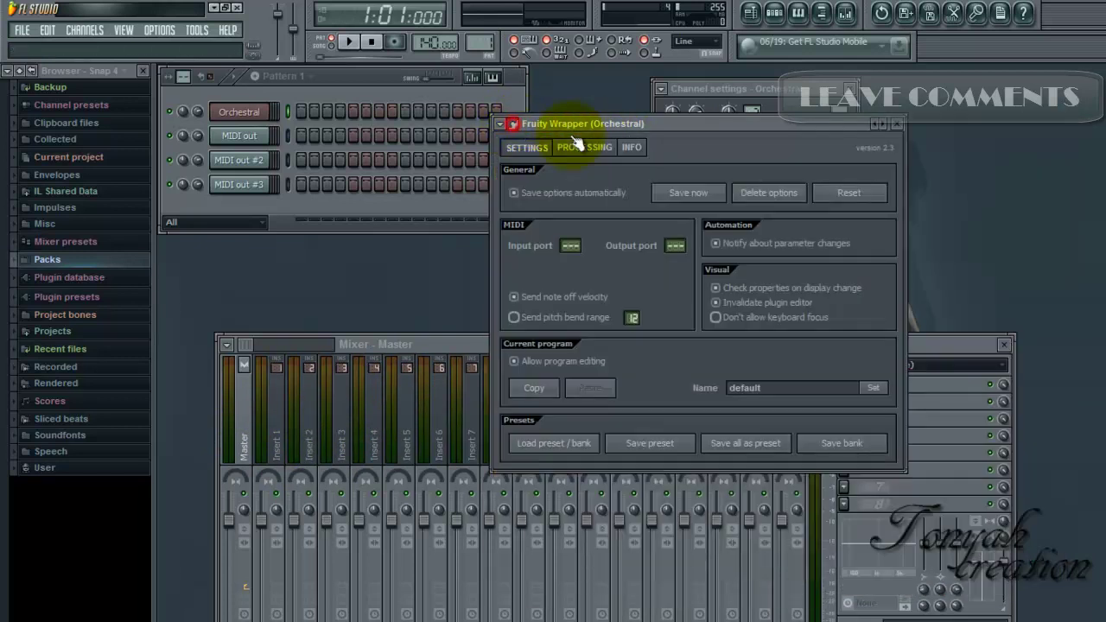
{"action": "left_click", "coordinate": [635, 149]}
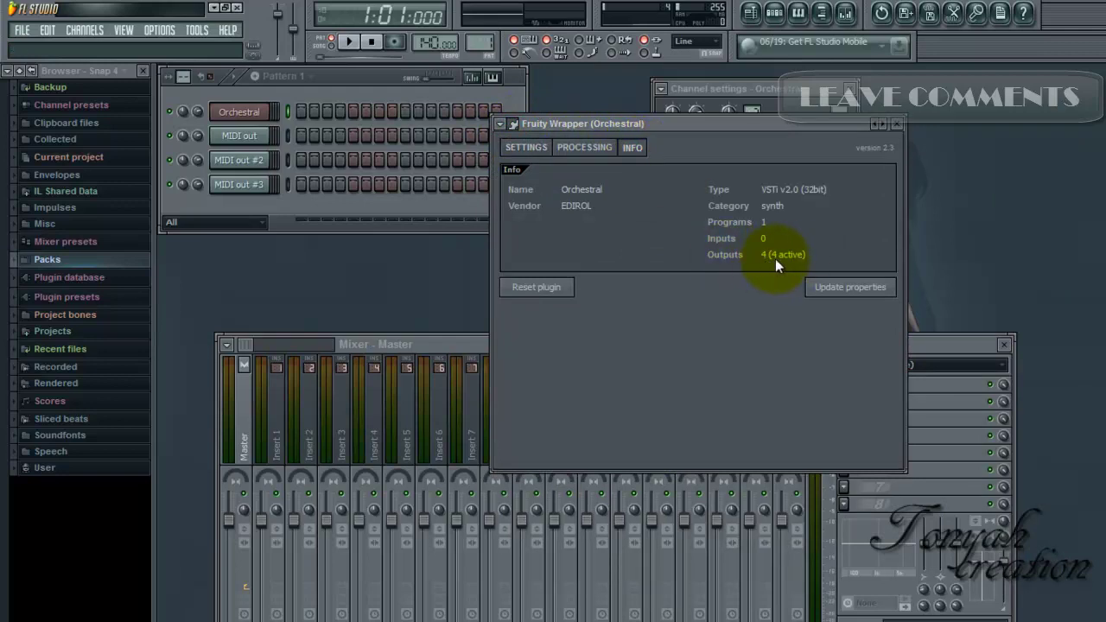
{"action": "left_click", "coordinate": [583, 151]}
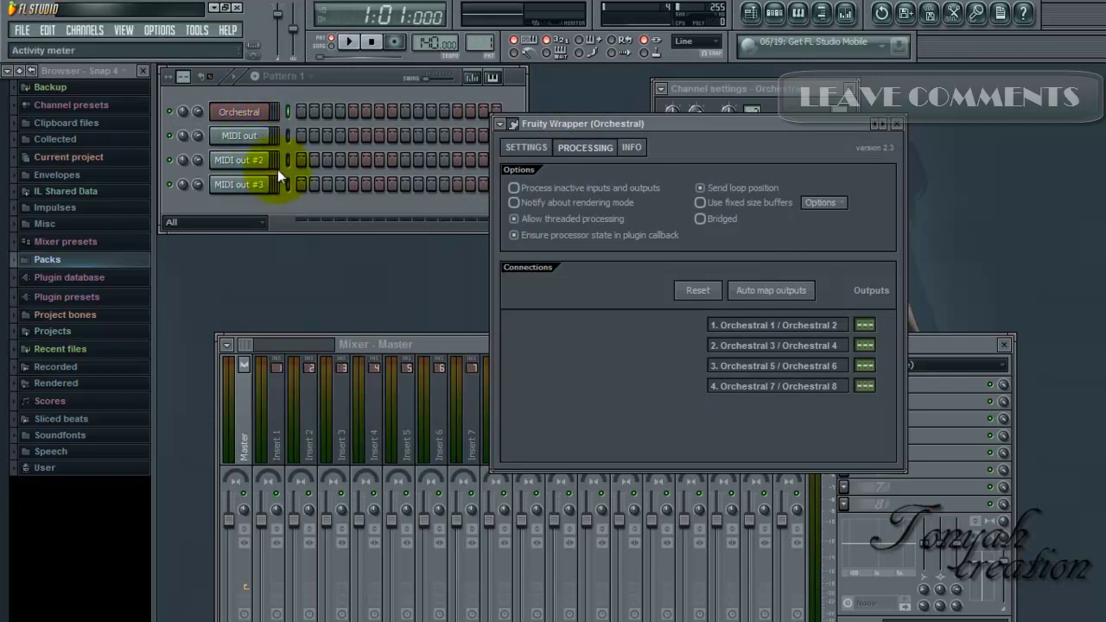
{"action": "left_click", "coordinate": [534, 149]}
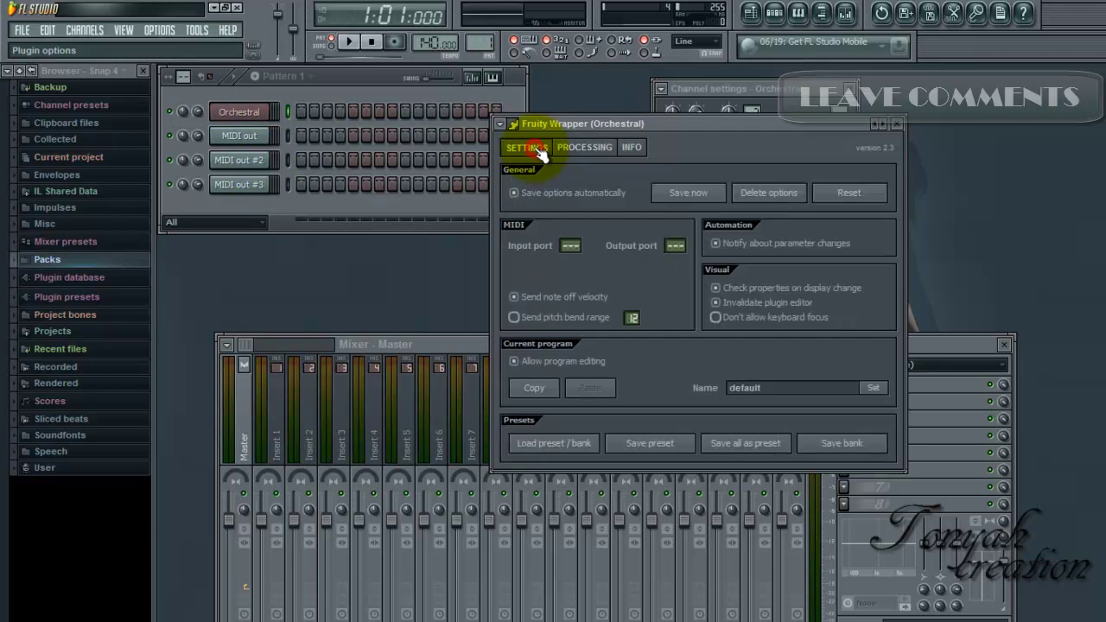
{"action": "left_click", "coordinate": [513, 124]}
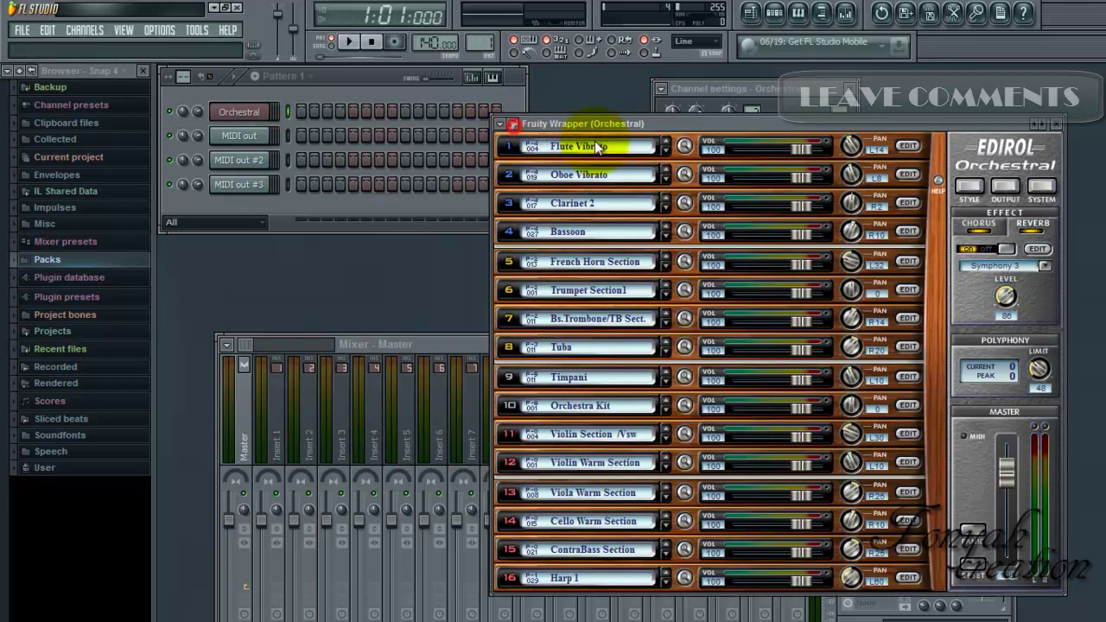
{"action": "left_click", "coordinate": [1005, 185]}
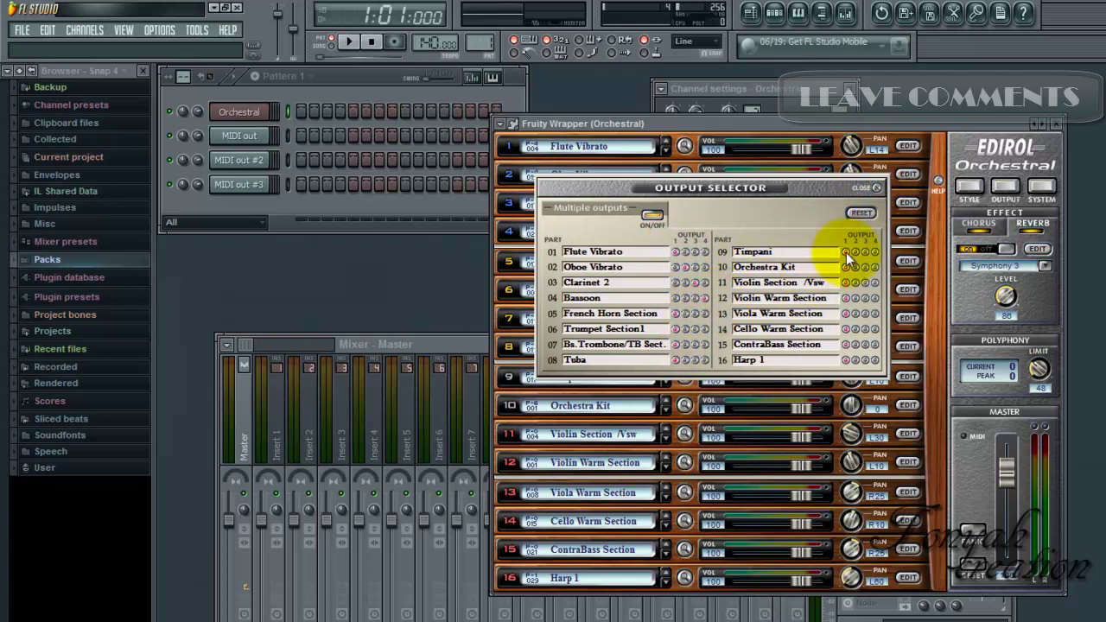
{"action": "left_click", "coordinate": [873, 188]}
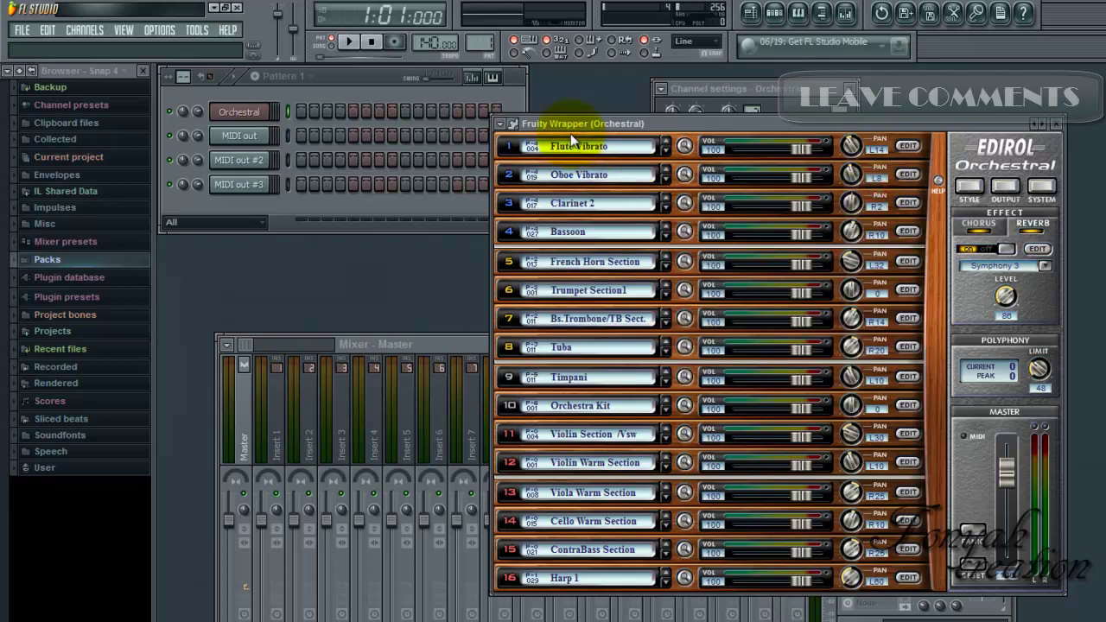
Assign a MIDI input port in the Orchestral plugin's wrapper settings and return to the instrument interface
{"action": "left_click", "coordinate": [513, 124]}
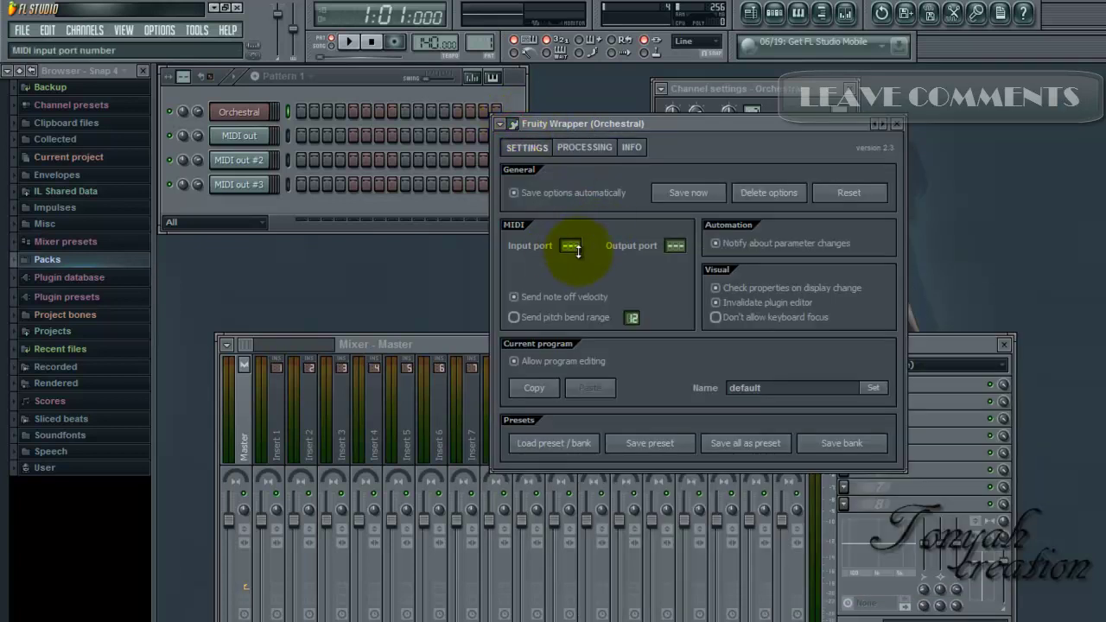
{"action": "left_click_drag", "start_coordinate": [571, 244], "coordinate": [573, 234]}
{"action": "left_click", "coordinate": [513, 124]}
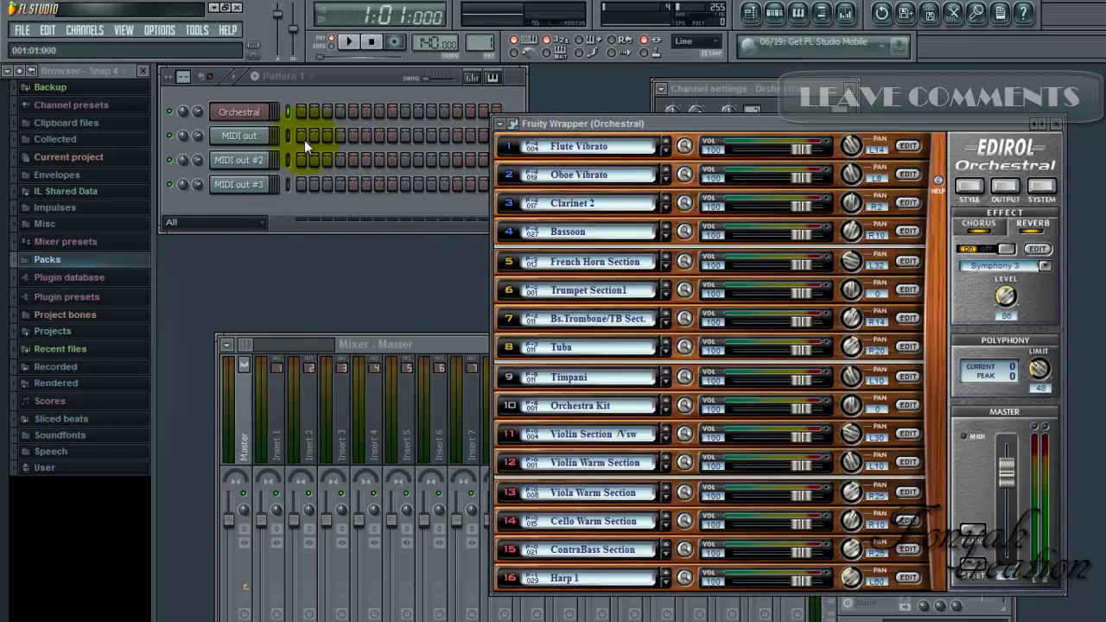
Set the MIDI channels of MIDI out, MIDI out #2 and MIDI out #3 to 2, 3 and 4, and reopen the Orchestral plugin
{"action": "left_click", "coordinate": [239, 136]}
{"action": "scroll", "coordinate": [710, 195], "scroll_direction": "up", "scroll_amount": 2}
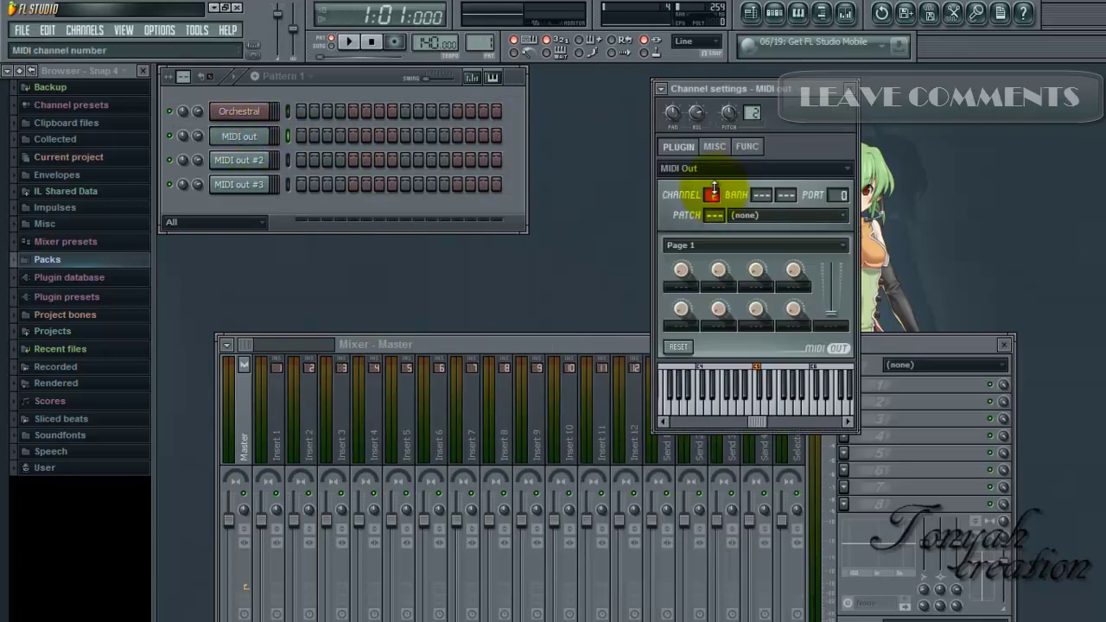
{"action": "left_click", "coordinate": [259, 164]}
{"action": "scroll", "coordinate": [714, 195], "scroll_direction": "up", "scroll_amount": 3}
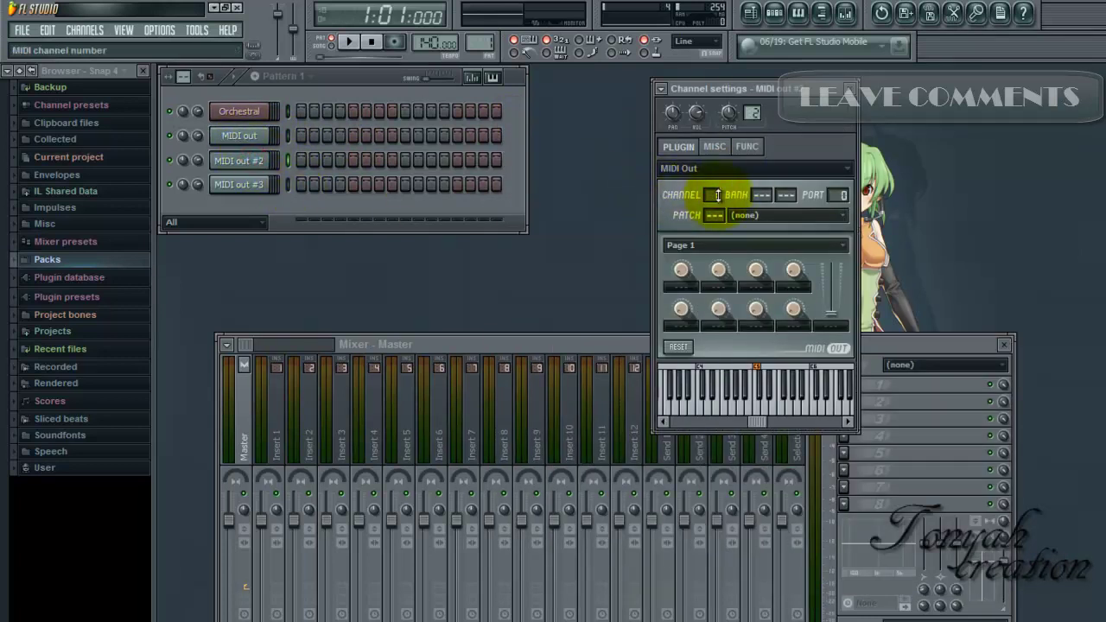
{"action": "left_click", "coordinate": [259, 184]}
{"action": "scroll", "coordinate": [714, 195], "scroll_direction": "up", "scroll_amount": 2}
{"action": "scroll", "coordinate": [716, 188], "scroll_direction": "up", "scroll_amount": 1}
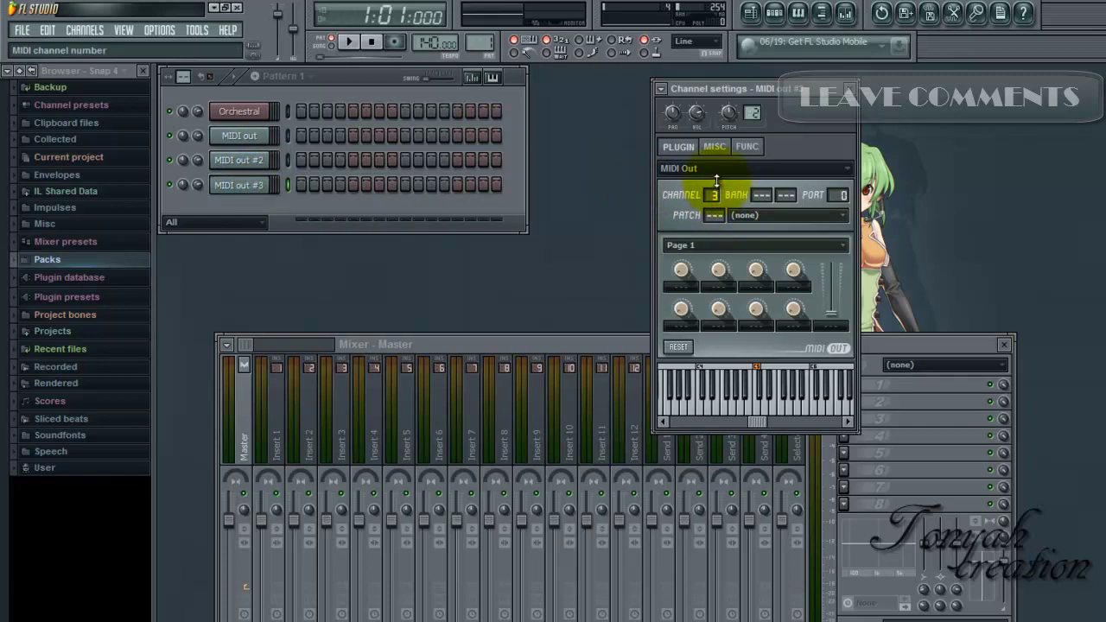
{"action": "left_click", "coordinate": [257, 110]}
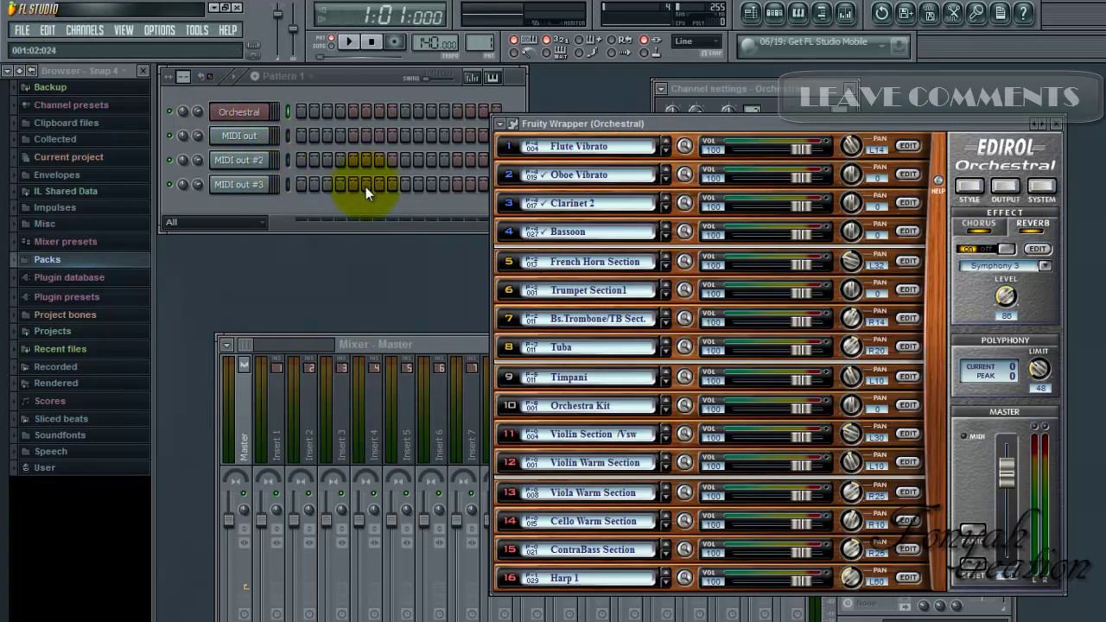
Switch the audio input/output device to ASIO DirectX Full Duplex and close the settings
{"action": "left_click", "coordinate": [204, 33]}
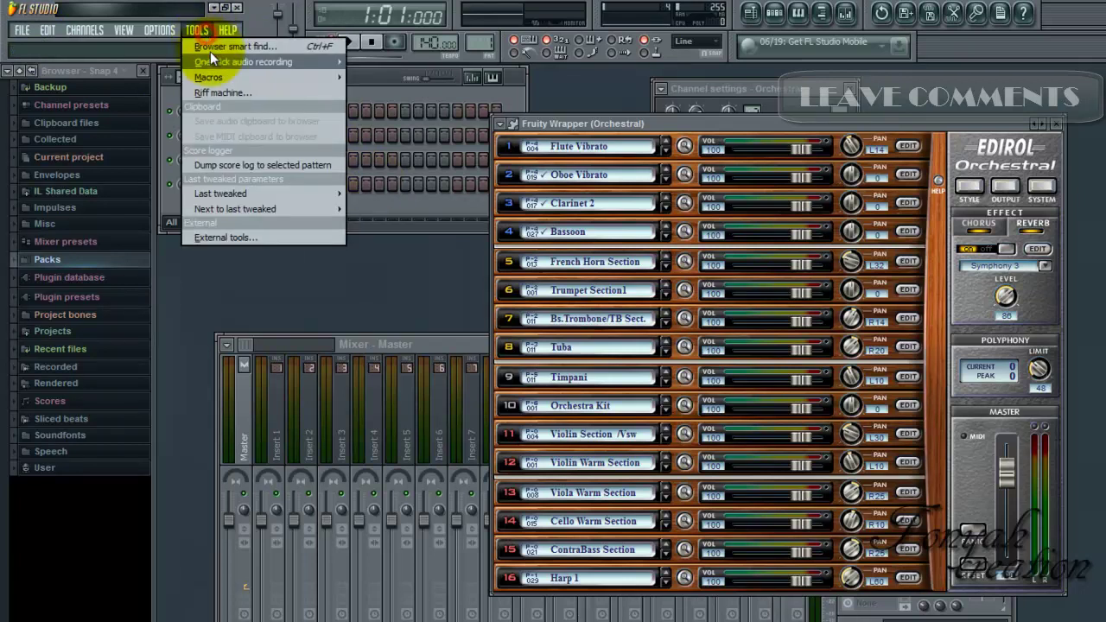
{"action": "mouse_move", "coordinate": [171, 36]}
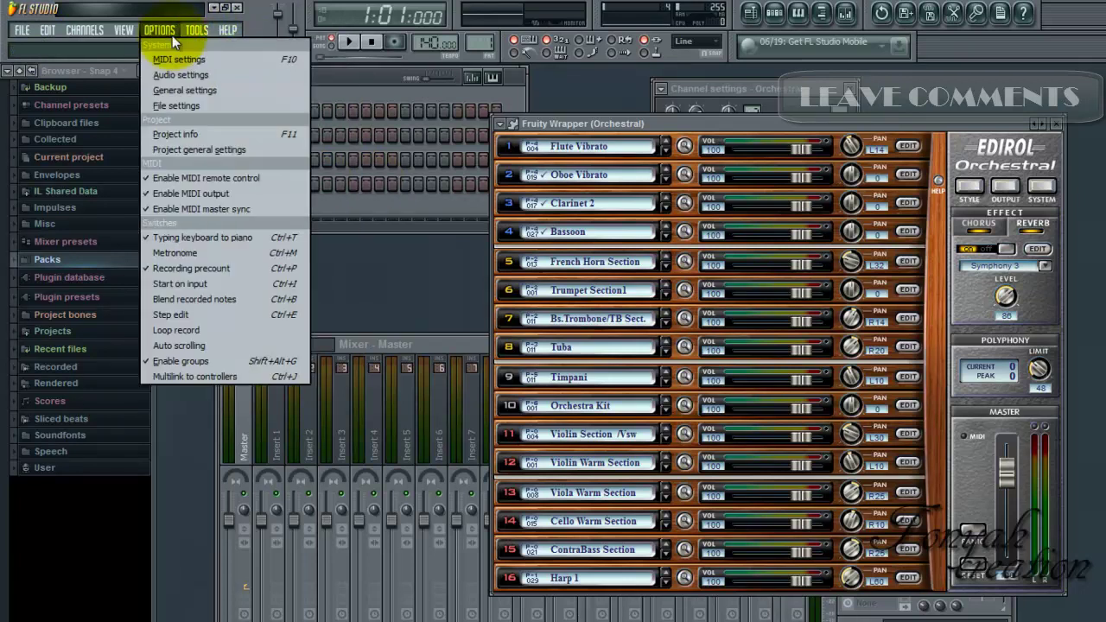
{"action": "left_click", "coordinate": [179, 90]}
{"action": "left_click", "coordinate": [381, 156]}
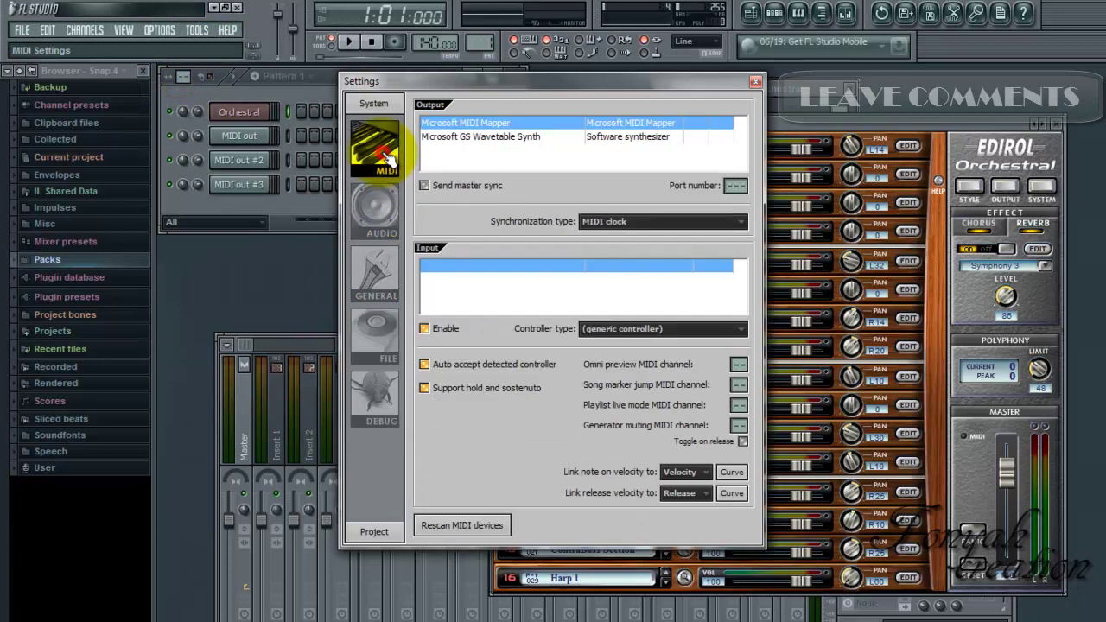
{"action": "left_click", "coordinate": [379, 204]}
{"action": "left_click", "coordinate": [553, 123]}
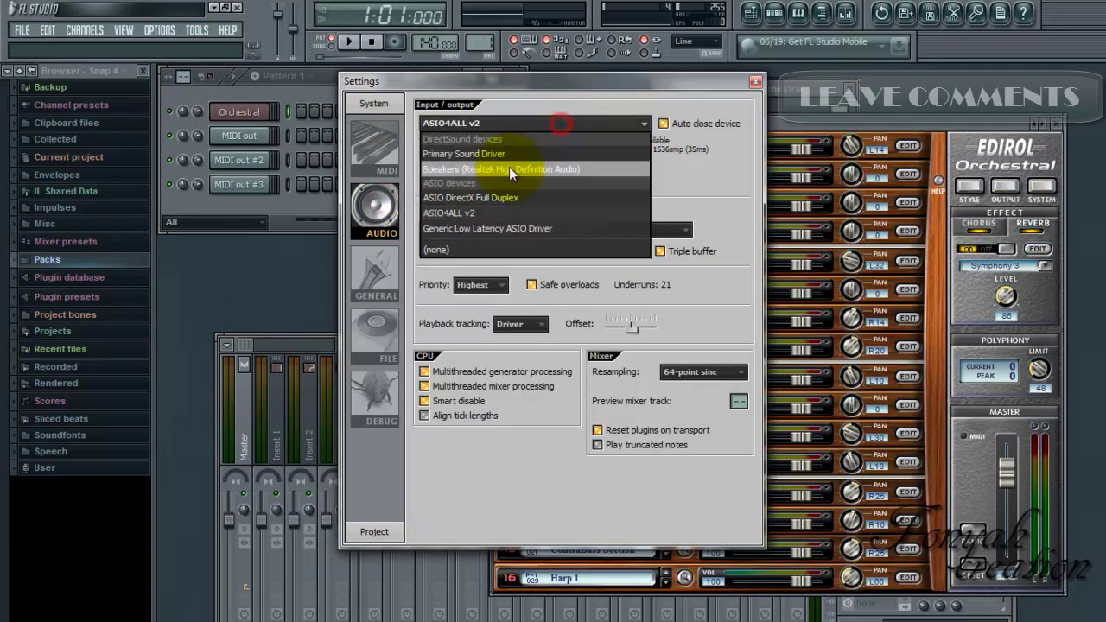
{"action": "left_click", "coordinate": [471, 197]}
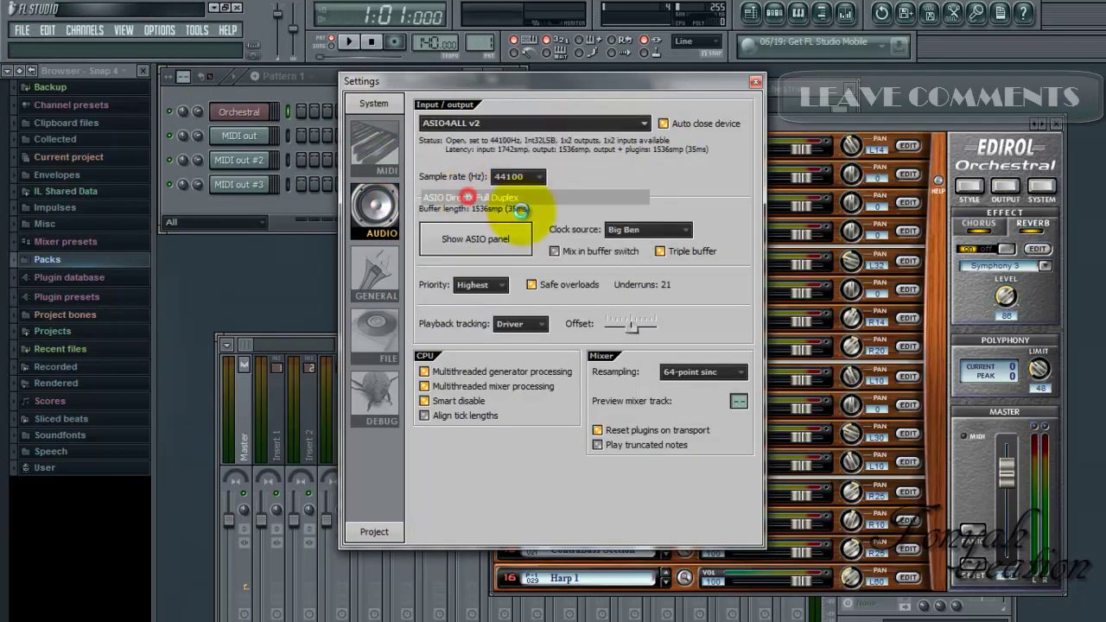
{"action": "left_click", "coordinate": [755, 83]}
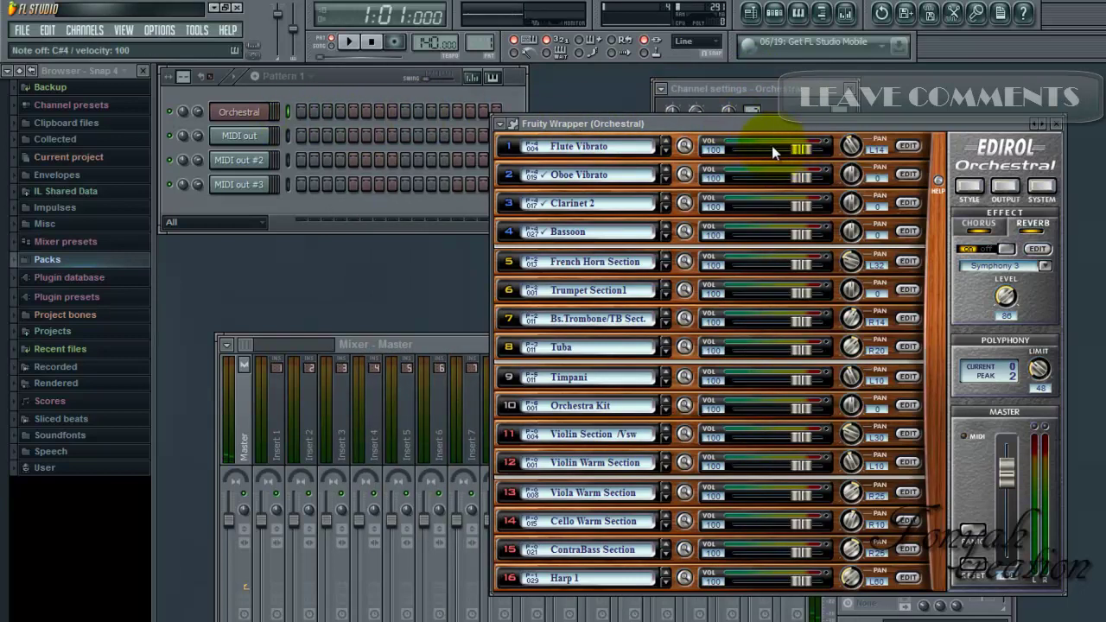
Play test notes on MIDI out, MIDI out #2 and MIDI out #3 to check which Orchestral part each one triggers
{"action": "left_click", "coordinate": [290, 136]}
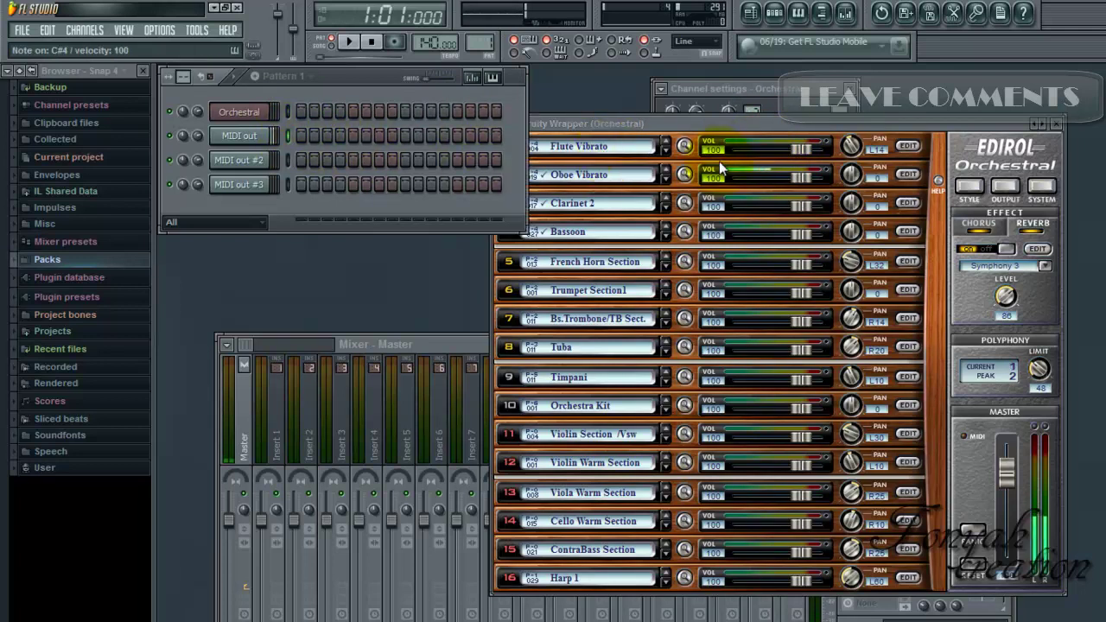
{"action": "left_click", "coordinate": [287, 161]}
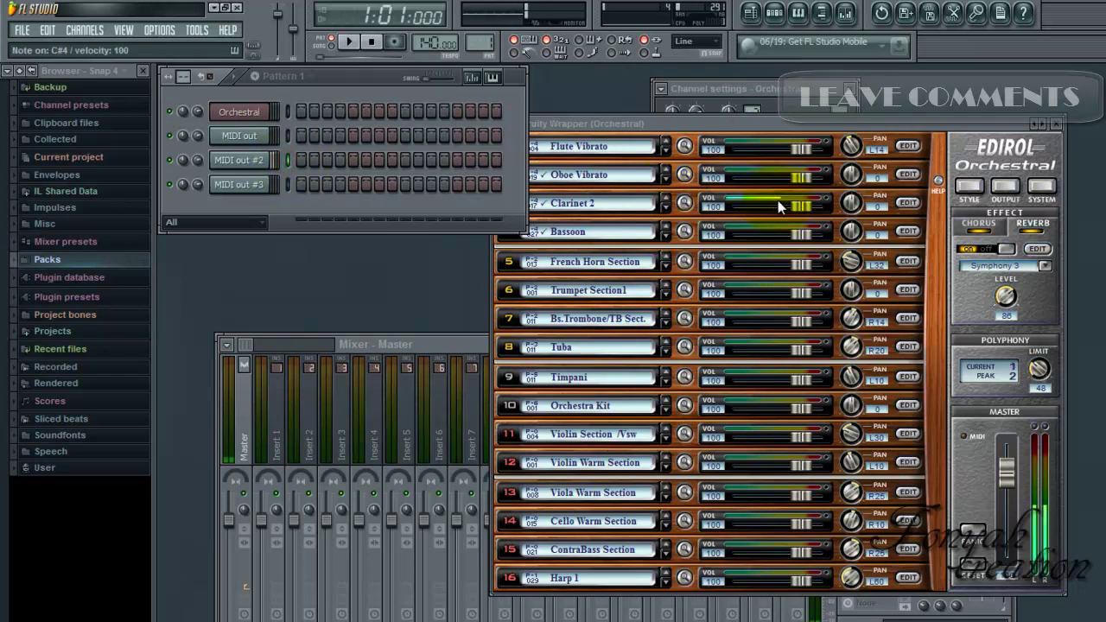
{"action": "left_click", "coordinate": [247, 185]}
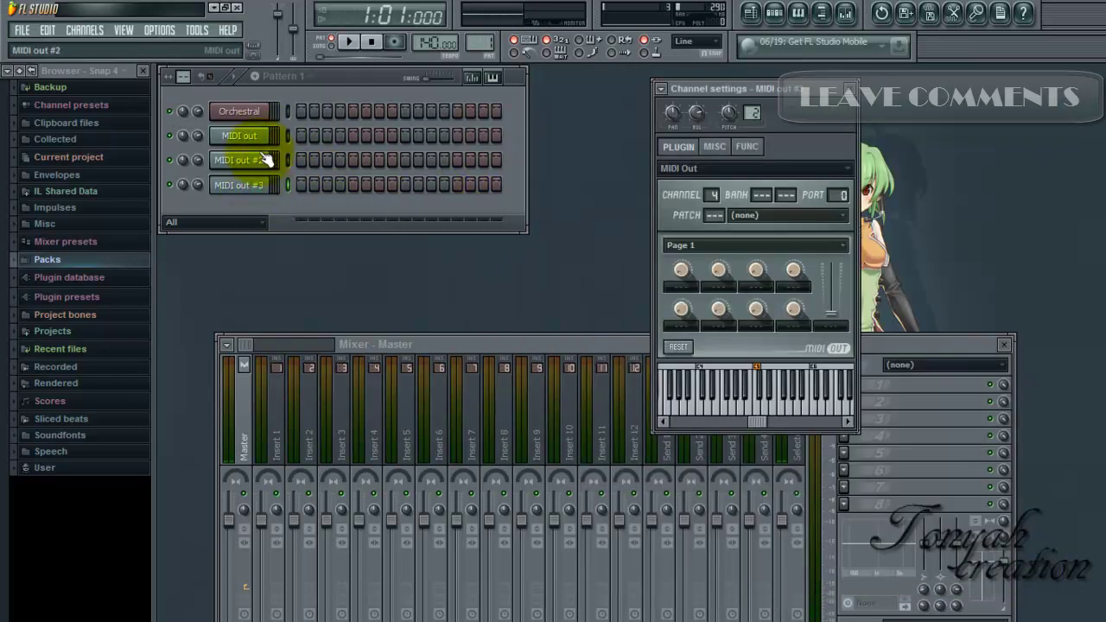
{"action": "left_click", "coordinate": [239, 112]}
{"action": "left_click", "coordinate": [290, 184]}
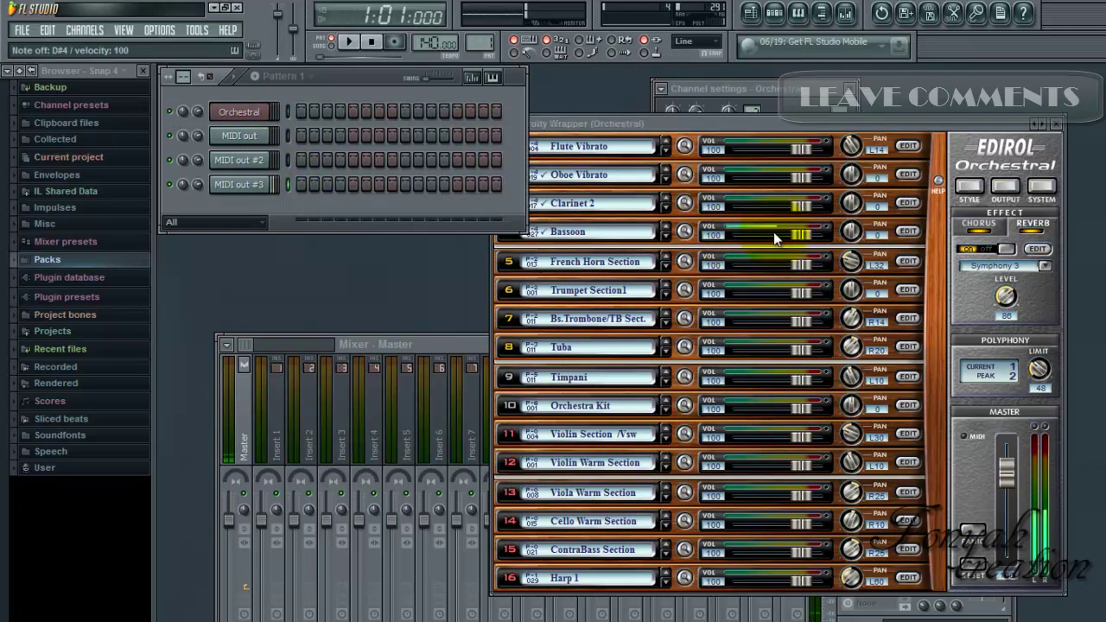
Auto map the Orchestral plugin's outputs to mixer tracks in the wrapper's processing settings
{"action": "left_click", "coordinate": [677, 122]}
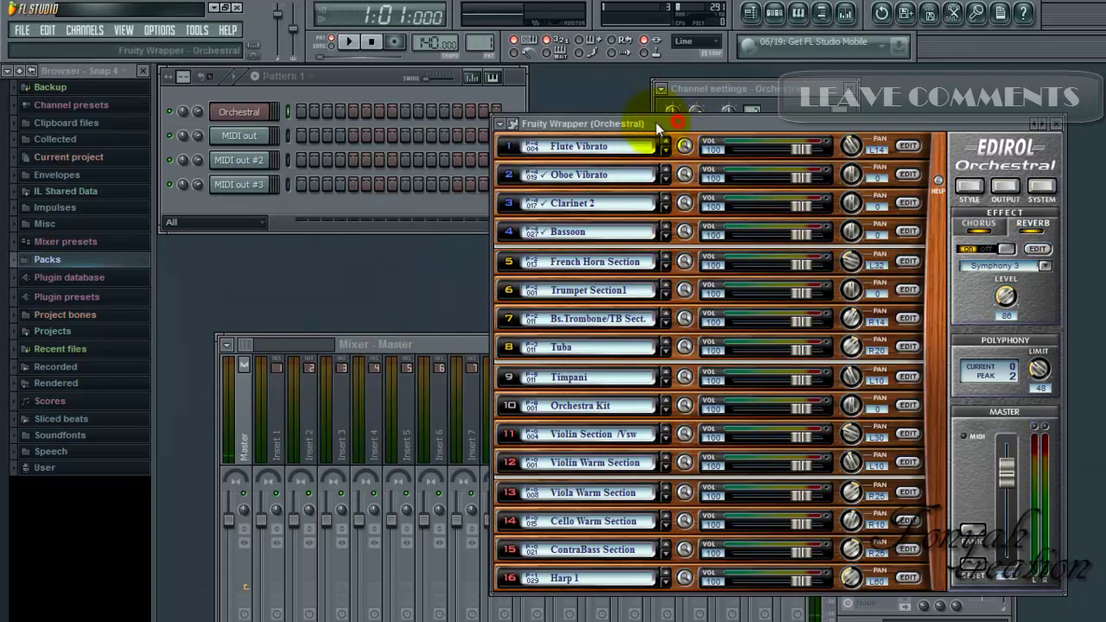
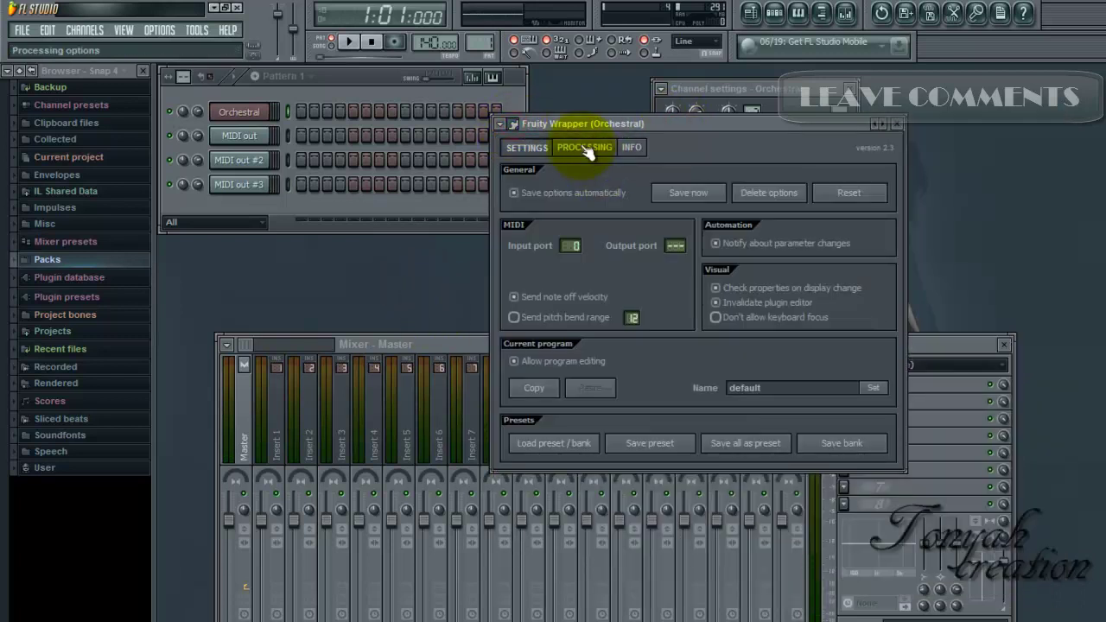
{"action": "left_click_drag", "start_coordinate": [723, 89], "coordinate": [744, 82]}
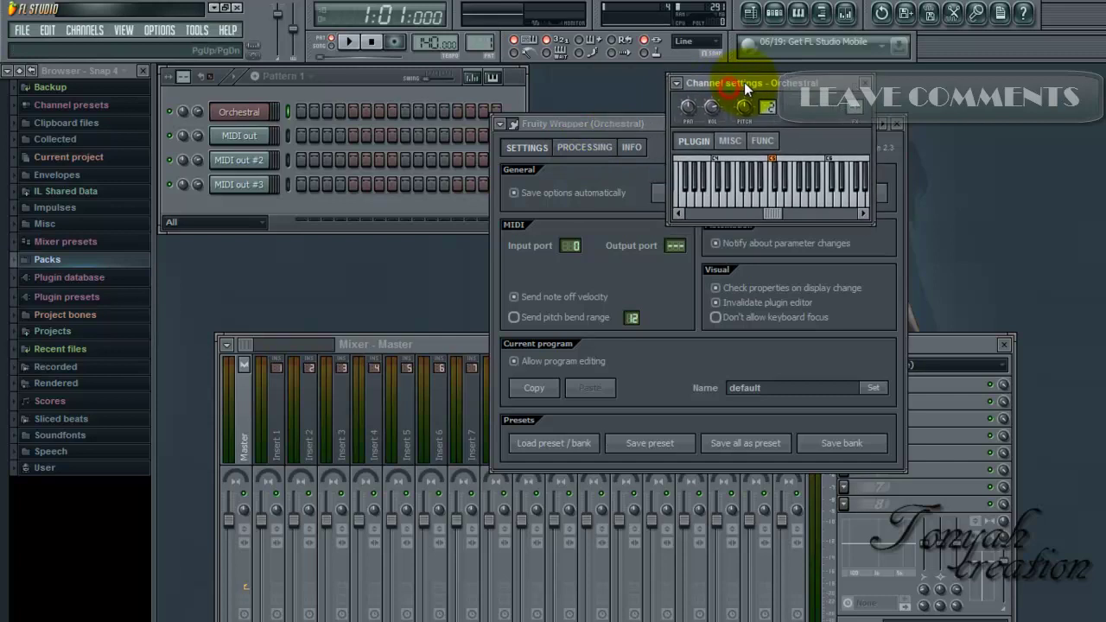
{"action": "left_click", "coordinate": [587, 148]}
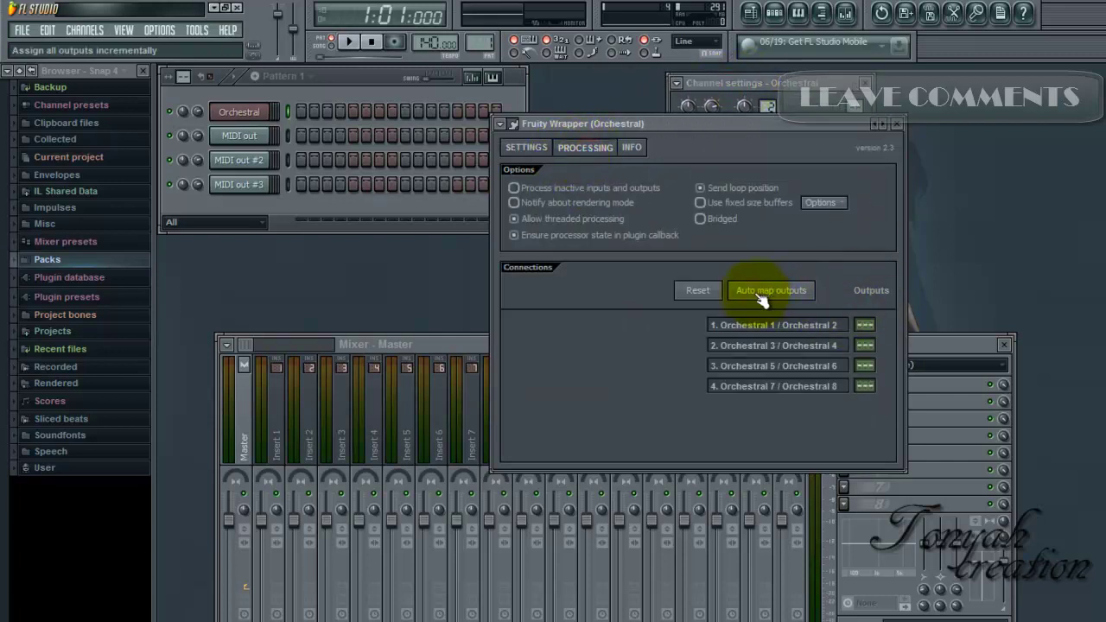
{"action": "left_click", "coordinate": [787, 297]}
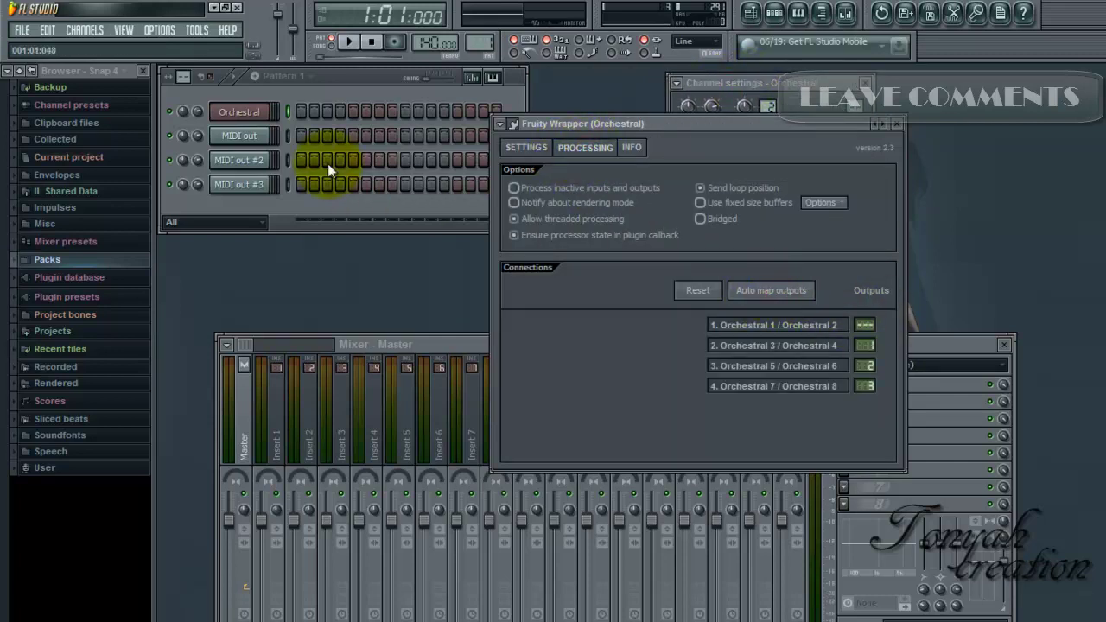
Play test notes on the three MIDI out channels to check which mixer tracks receive their sound
{"action": "left_click", "coordinate": [291, 138]}
{"action": "left_click", "coordinate": [286, 164]}
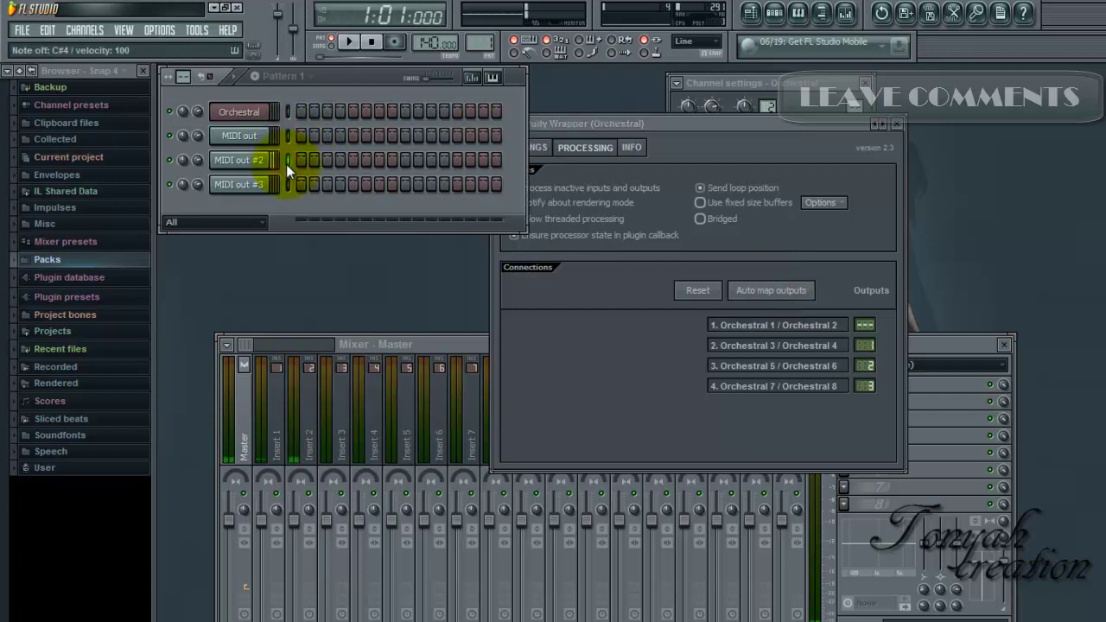
{"action": "left_click", "coordinate": [287, 182]}
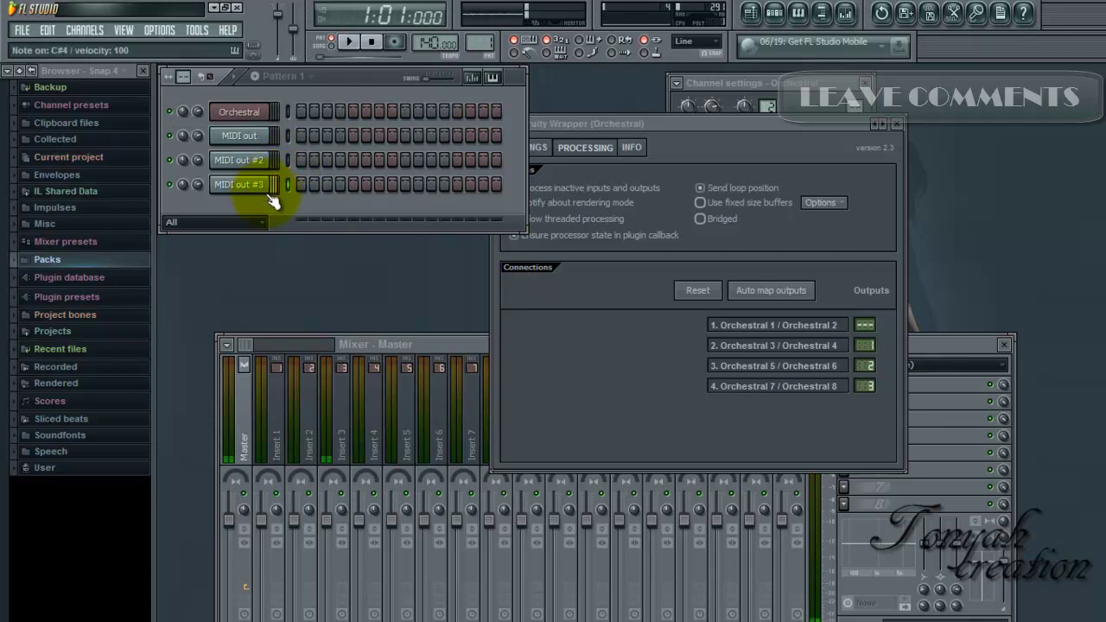
Route the Orchestral channel to mixer track Insert 1 and return to the plugin's instrument interface
{"action": "left_click", "coordinate": [245, 113]}
{"action": "left_click", "coordinate": [246, 113]}
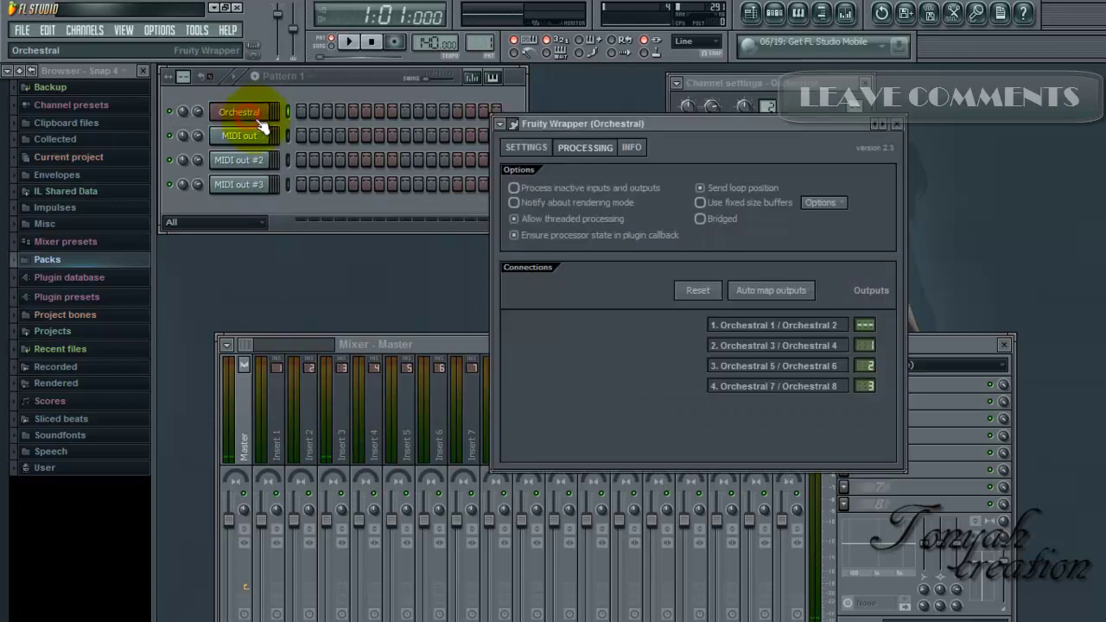
{"action": "left_click", "coordinate": [817, 98]}
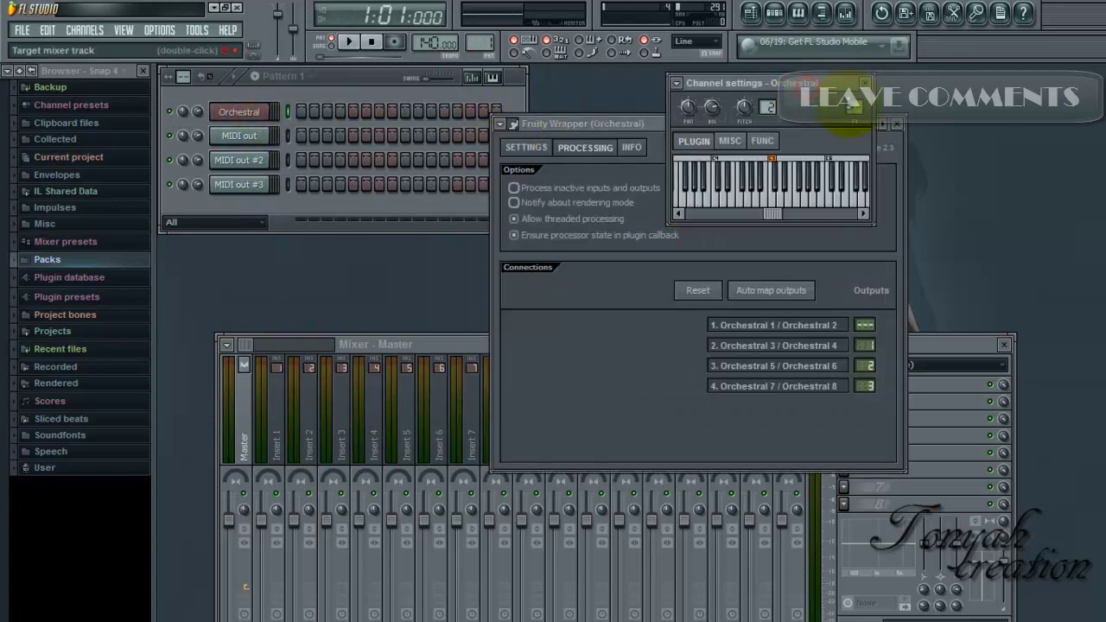
{"action": "left_click", "coordinate": [852, 107]}
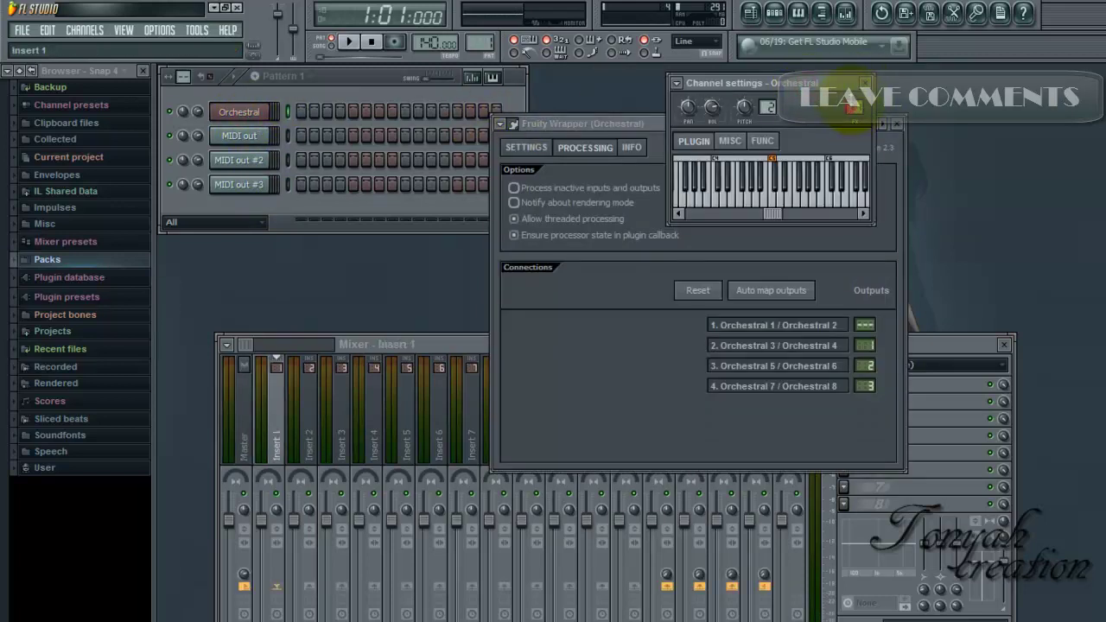
{"action": "left_click", "coordinate": [268, 118]}
{"action": "left_click", "coordinate": [267, 121]}
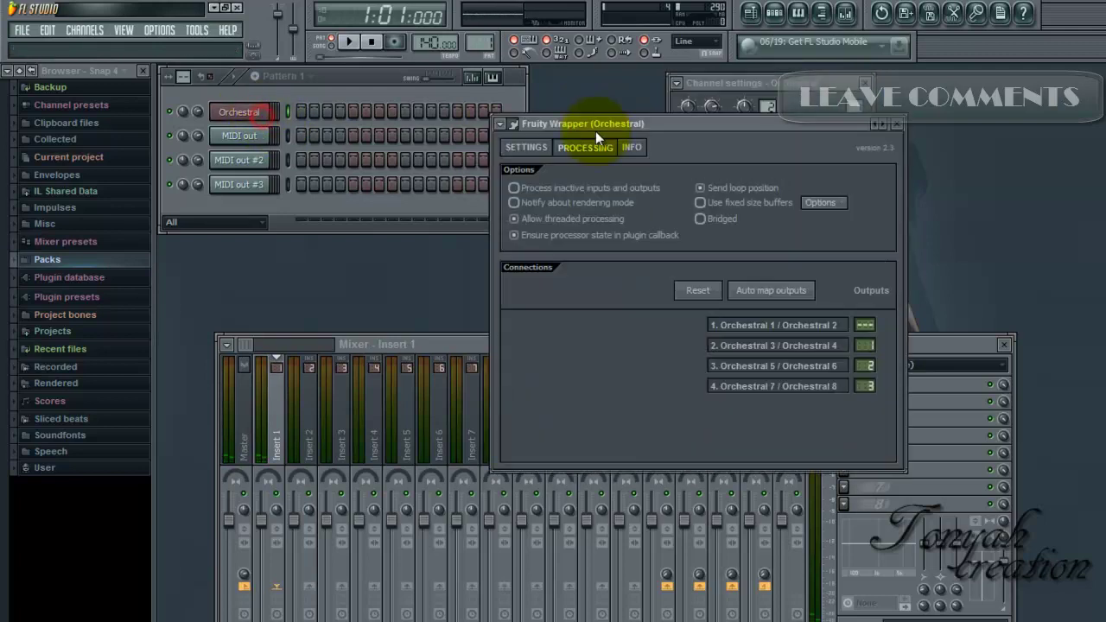
{"action": "left_click", "coordinate": [508, 115]}
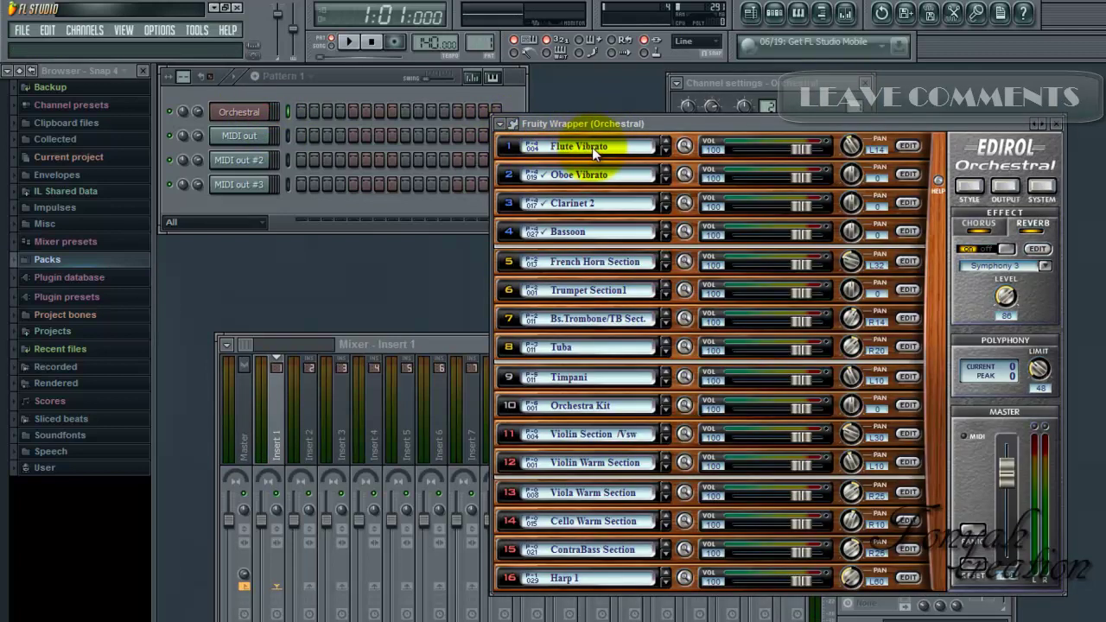
Play Orchestral and the three MIDI out channels in turn to check the mixer track each one uses
{"action": "key", "text": "s"}
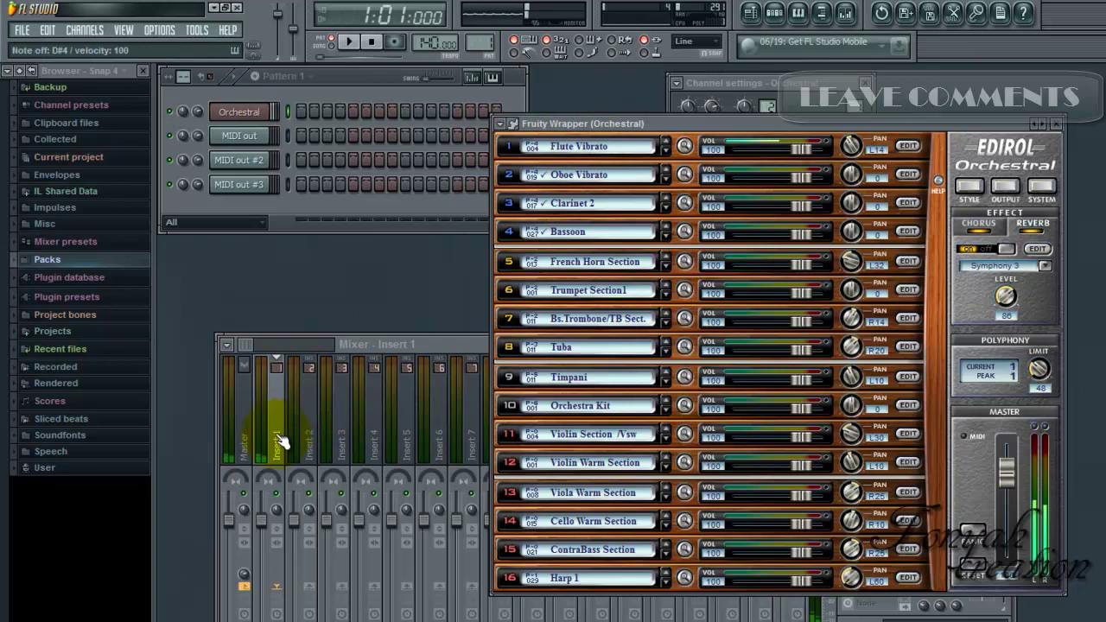
{"action": "left_click", "coordinate": [288, 136]}
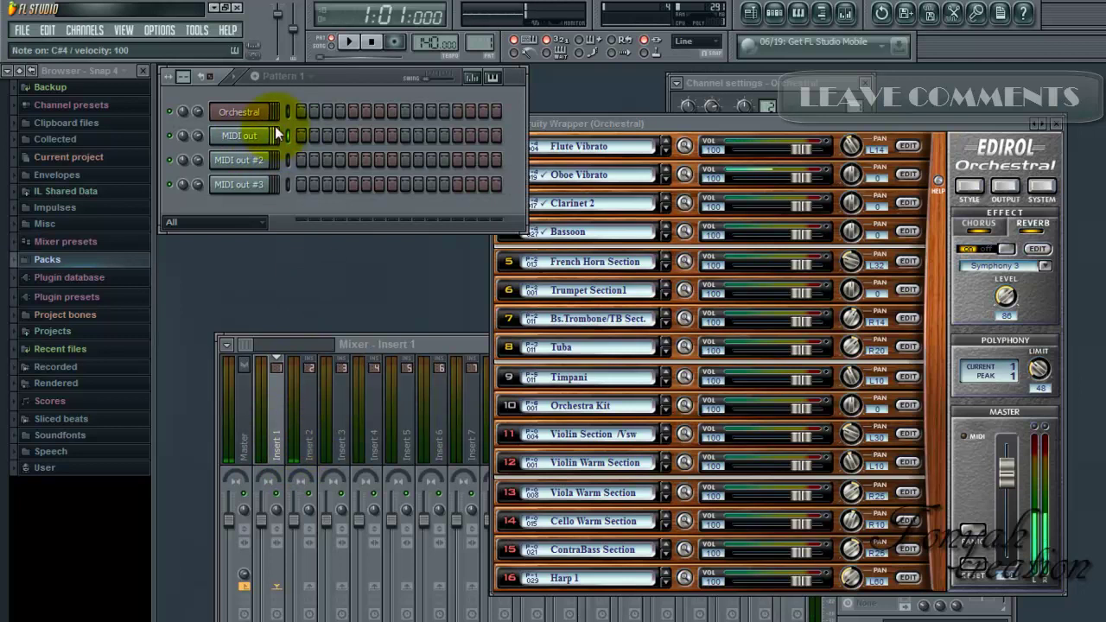
{"action": "left_click", "coordinate": [287, 158]}
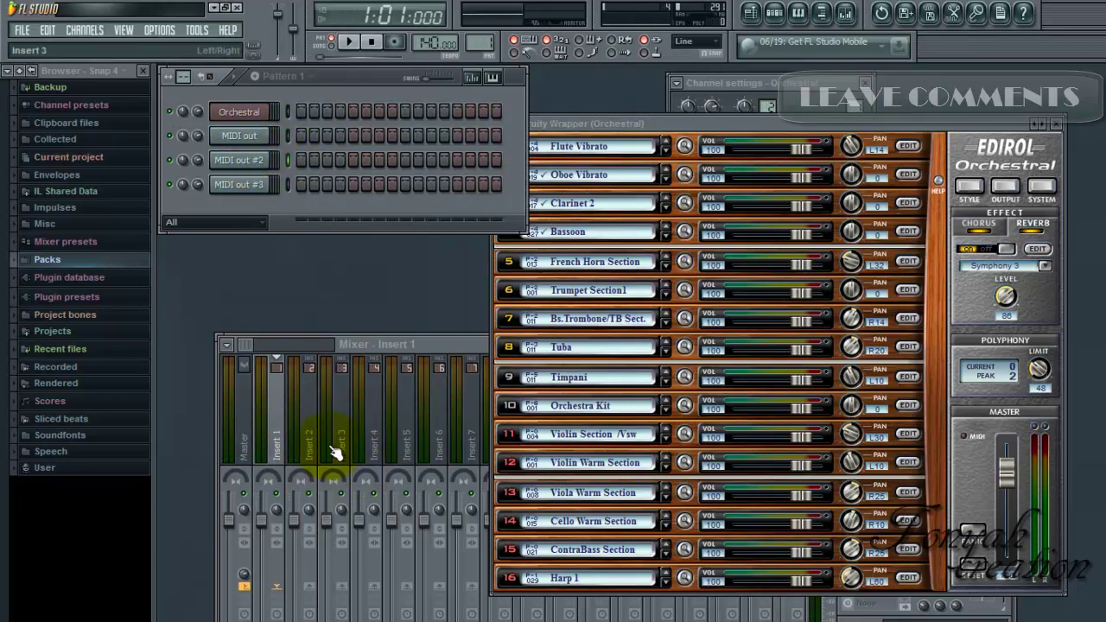
{"action": "left_click", "coordinate": [256, 185]}
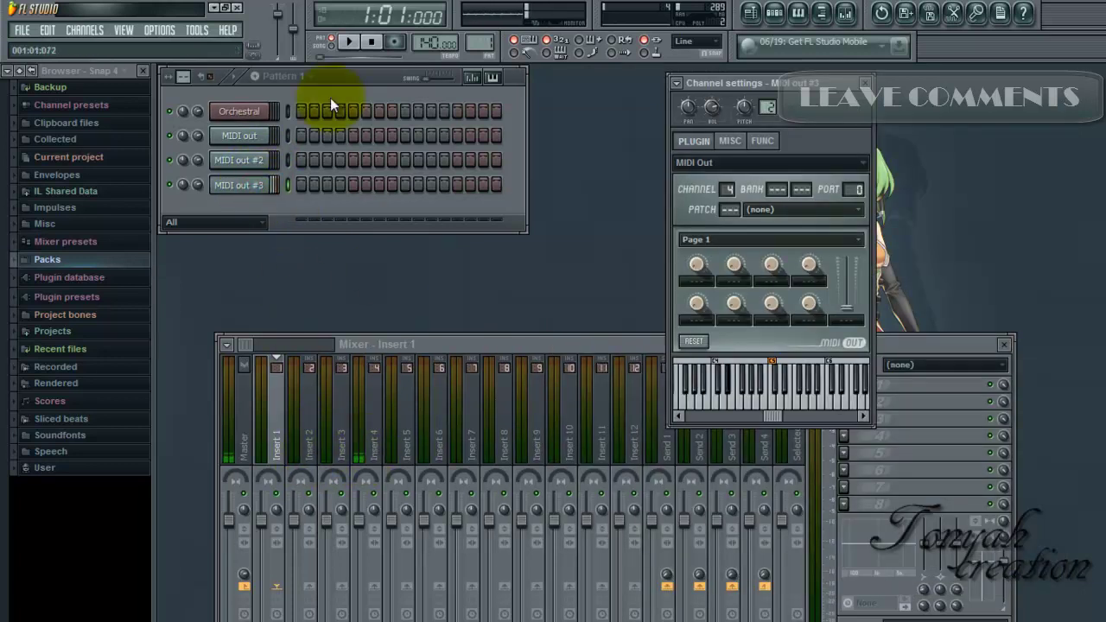
Bring back the Orchestral plugin interface and rename the MIDI out channel as 2
{"action": "left_click", "coordinate": [253, 113]}
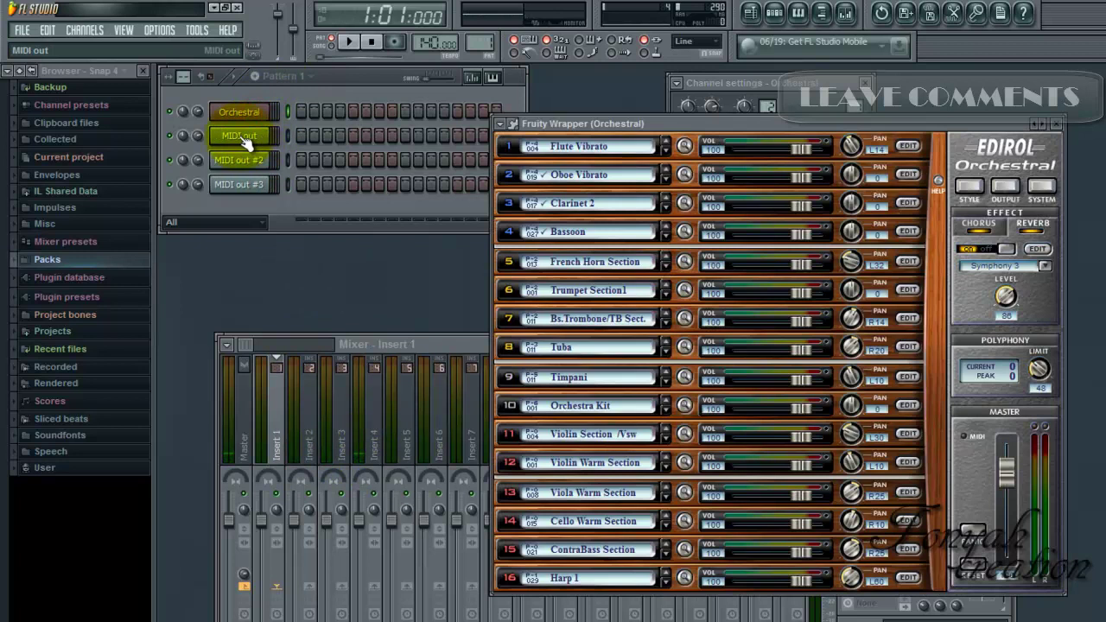
{"action": "right_click", "coordinate": [239, 135]}
{"action": "left_click", "coordinate": [288, 158]}
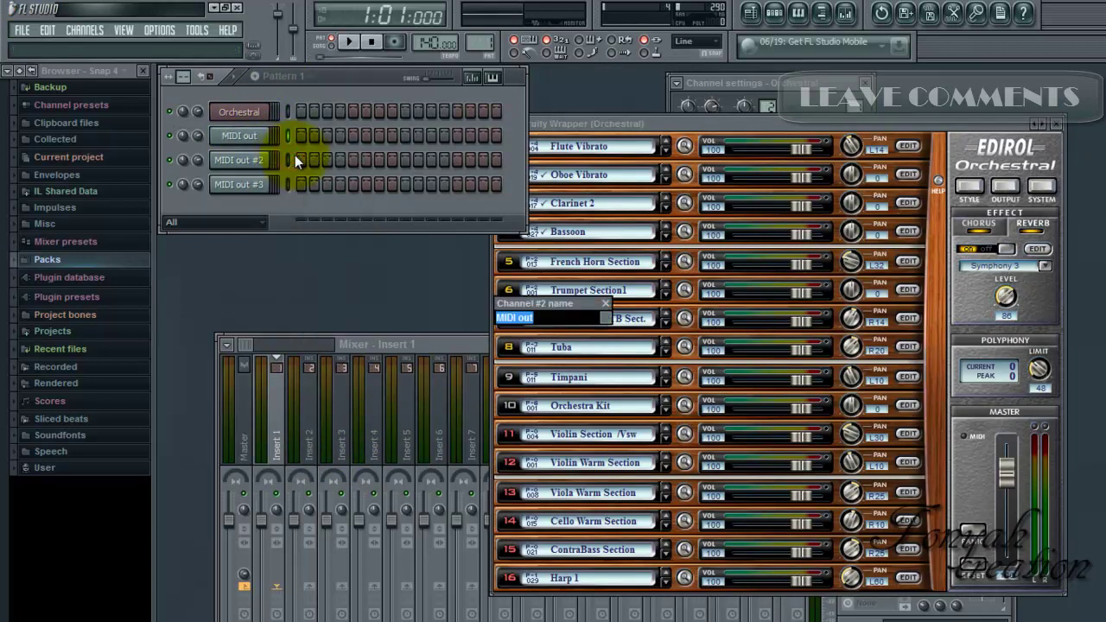
{"action": "type", "text": "1"}
{"action": "key", "text": "Return"}
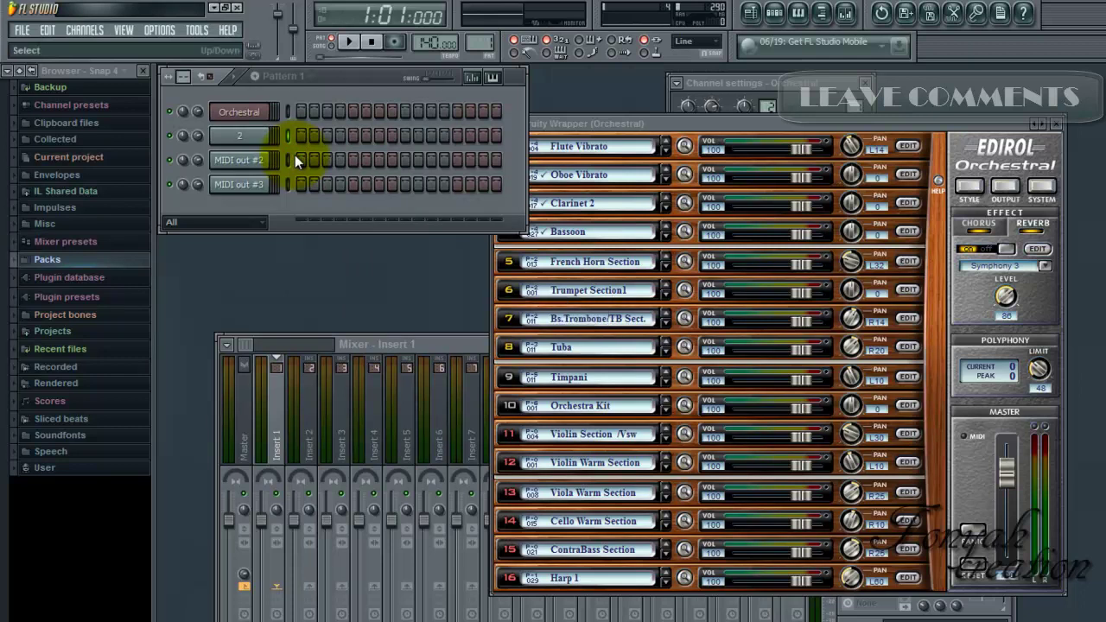
Rename the MIDI out #2 channel as 3
{"action": "left_click_drag", "start_coordinate": [239, 160], "coordinate": [239, 184]}
{"action": "right_click", "coordinate": [237, 165]}
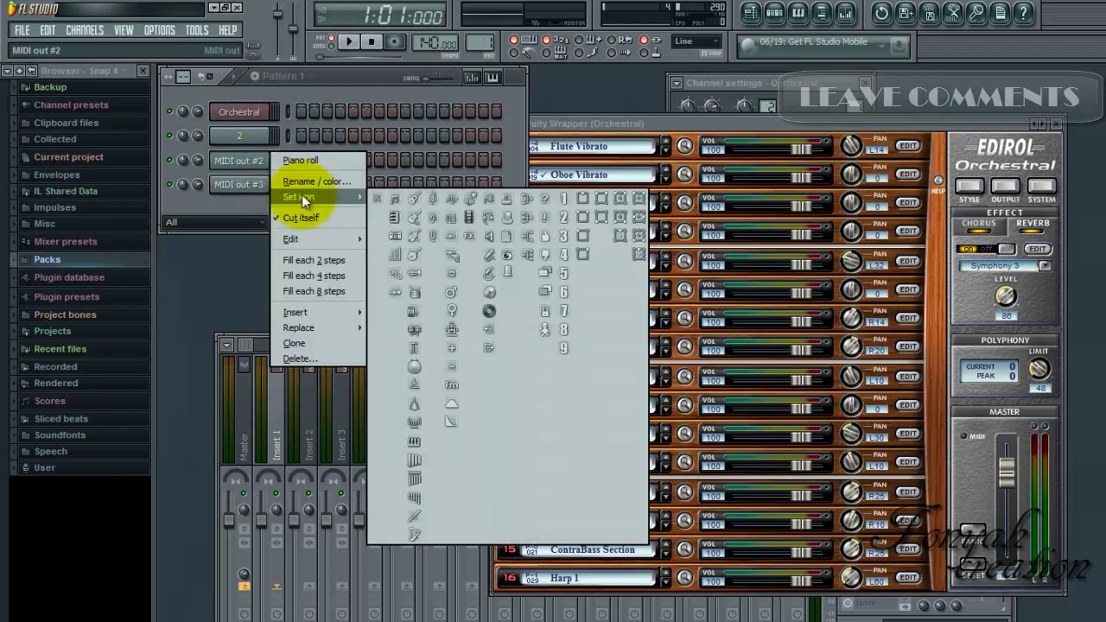
{"action": "left_click", "coordinate": [307, 178]}
{"action": "type", "text": "3"}
{"action": "key", "text": "Return"}
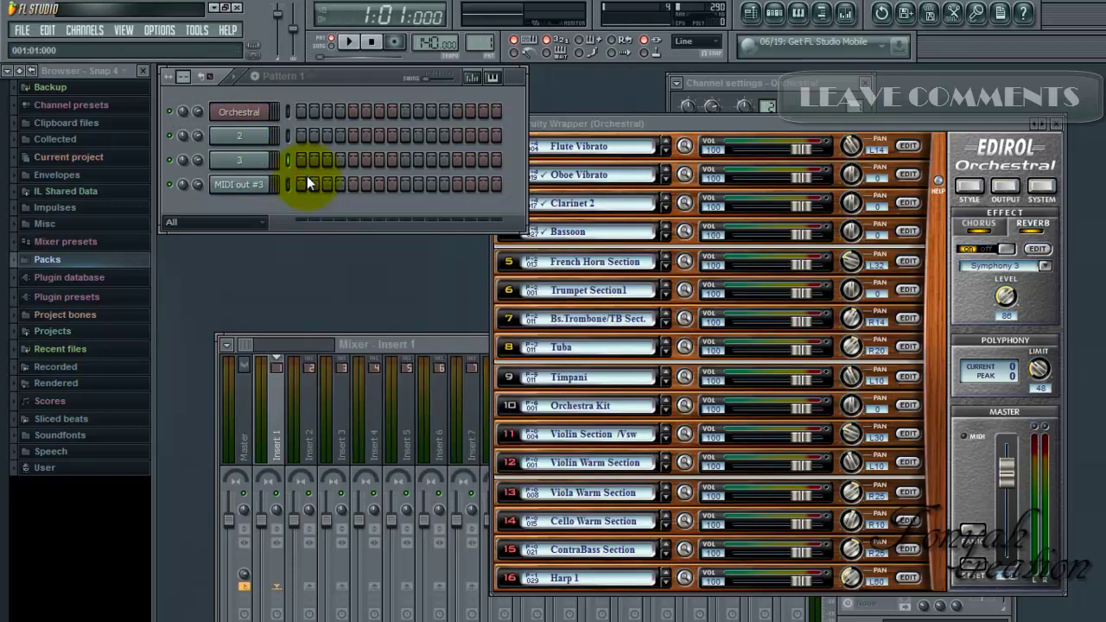
Rename the MIDI out #3 channel as 4
{"action": "left_click", "coordinate": [252, 184]}
{"action": "right_click", "coordinate": [254, 182]}
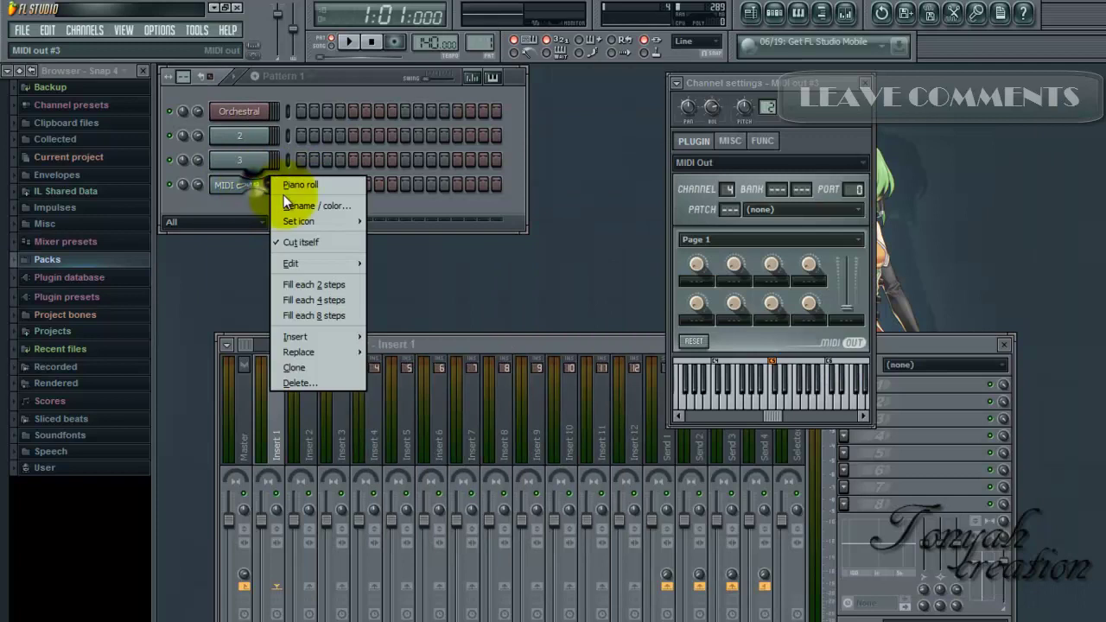
{"action": "left_click", "coordinate": [290, 205]}
{"action": "type", "text": "4"}
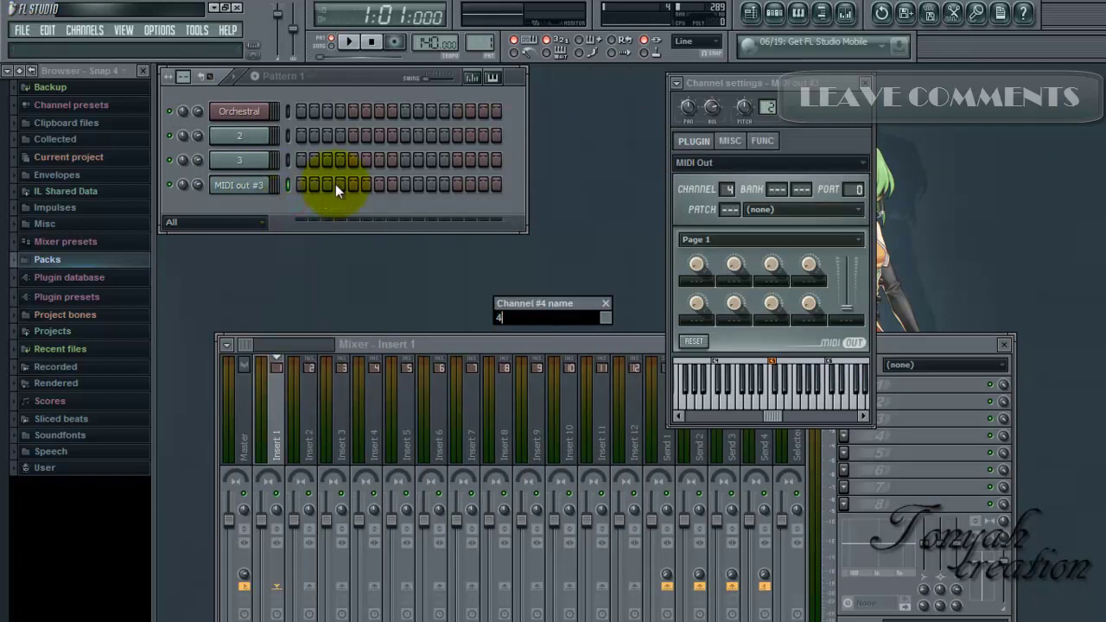
{"action": "key", "text": "Return"}
Reopen the Orchestral plugin and play Orchestral and channels 2, 3 and 4 to compare them with the plugin's parts
{"action": "left_click", "coordinate": [248, 111]}
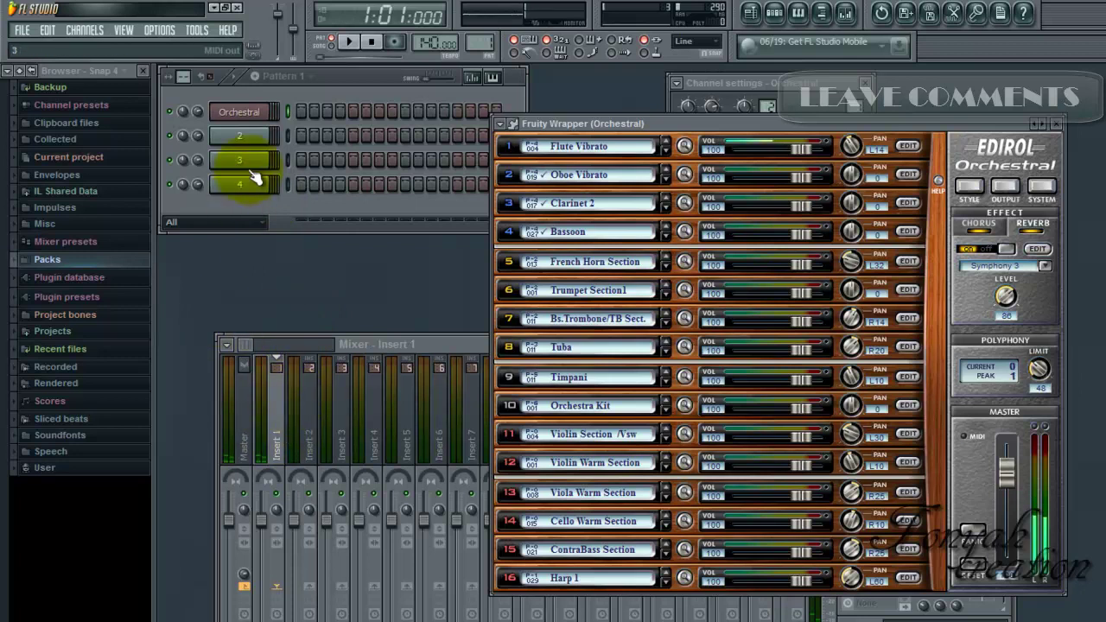
{"action": "left_click", "coordinate": [286, 136]}
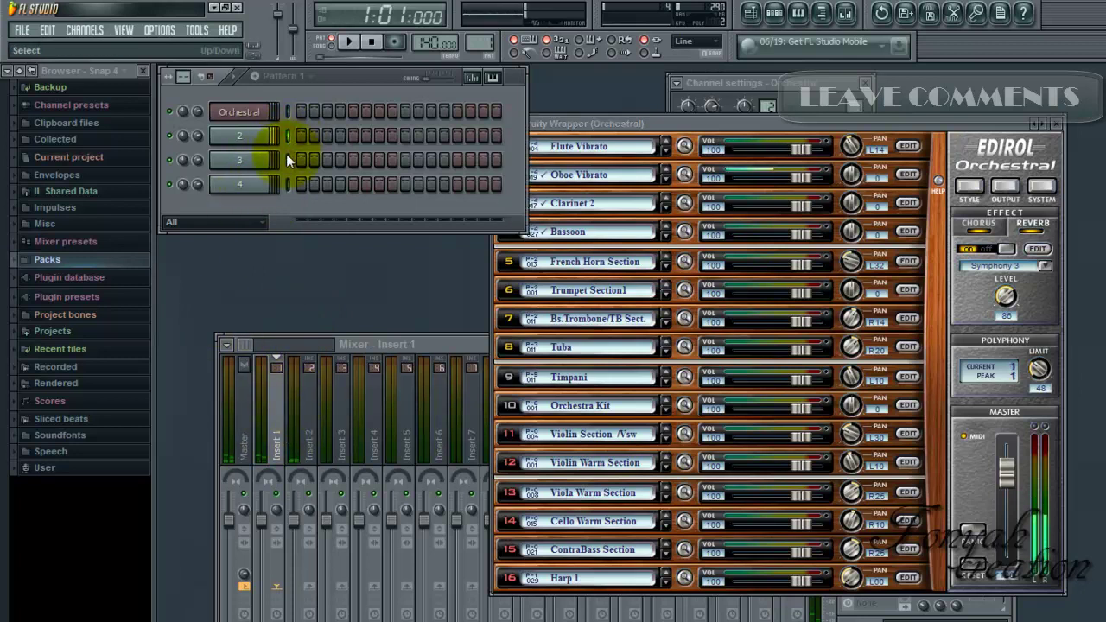
{"action": "left_click", "coordinate": [287, 164]}
{"action": "left_click", "coordinate": [288, 186]}
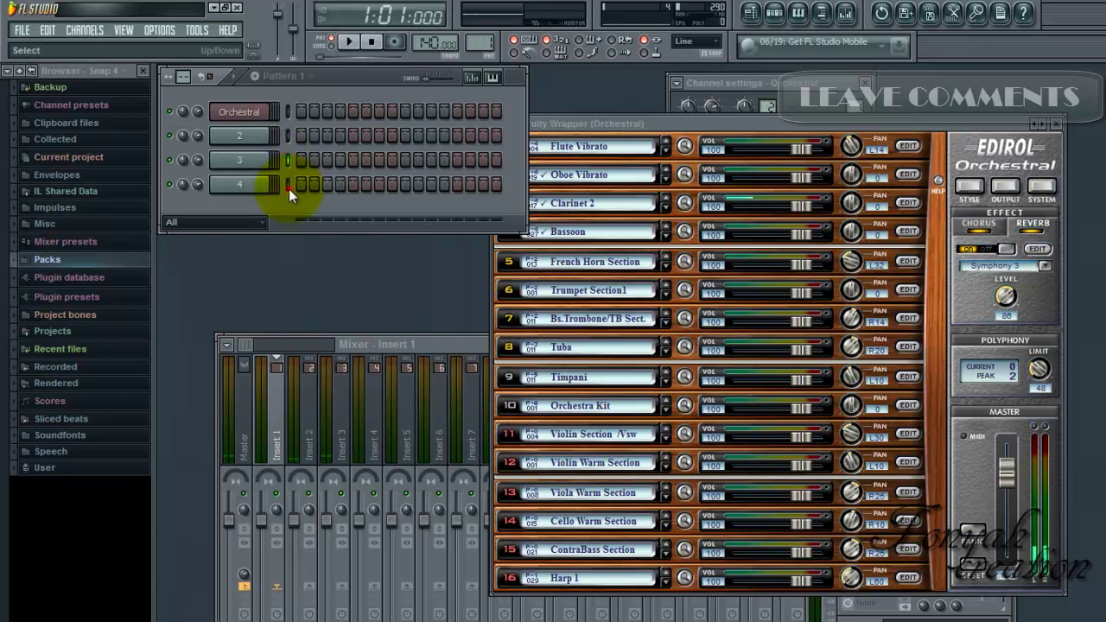
{"action": "left_click", "coordinate": [253, 116]}
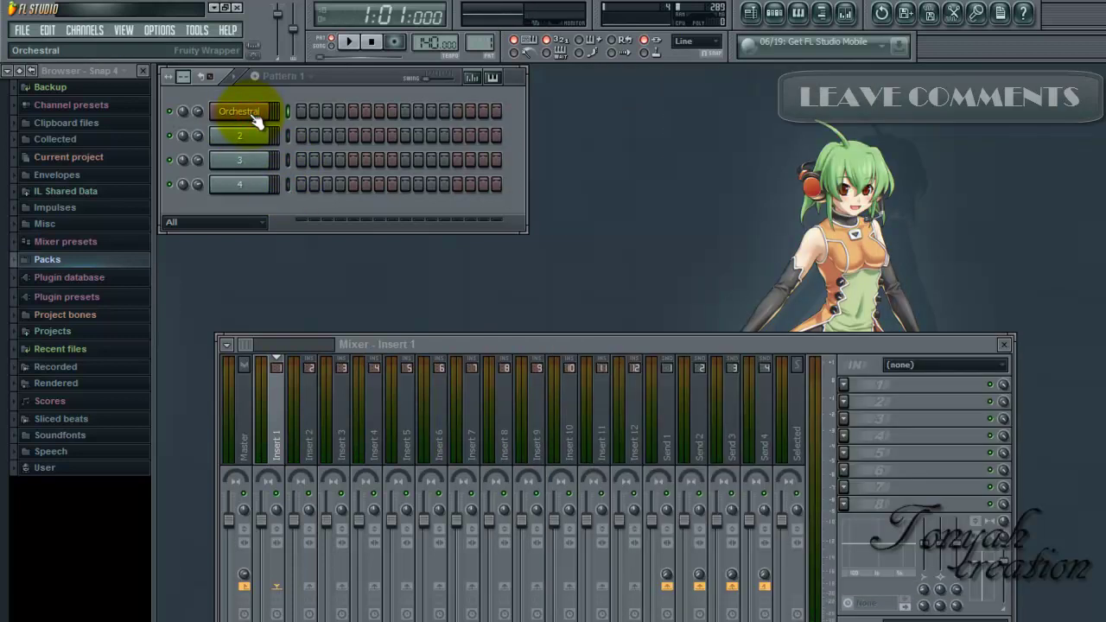
{"action": "left_click", "coordinate": [252, 115]}
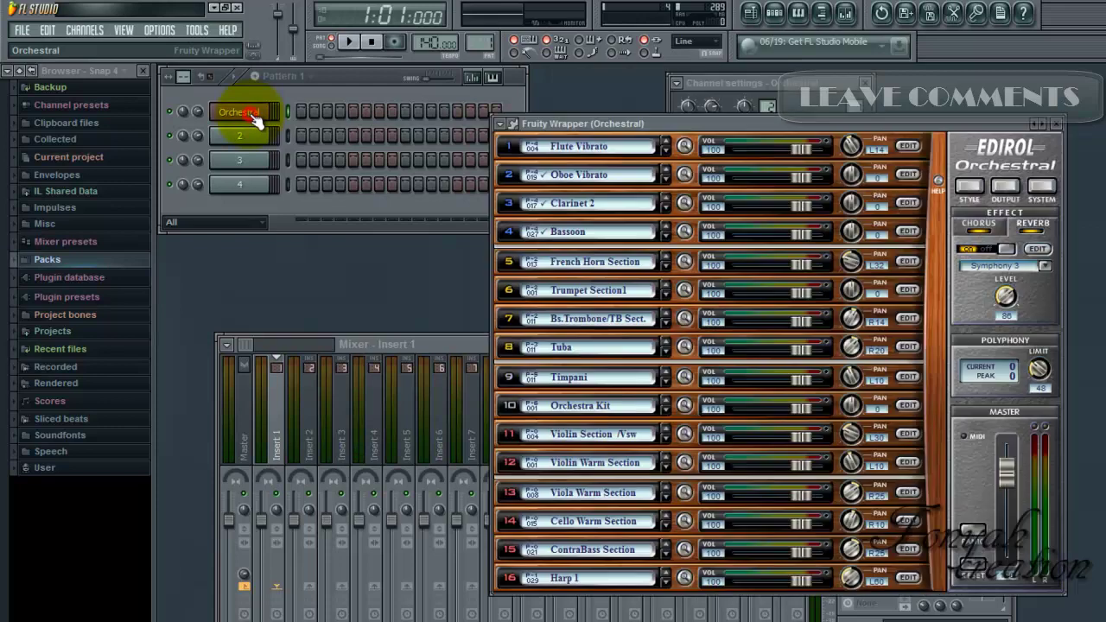
{"action": "left_click", "coordinate": [1056, 125]}
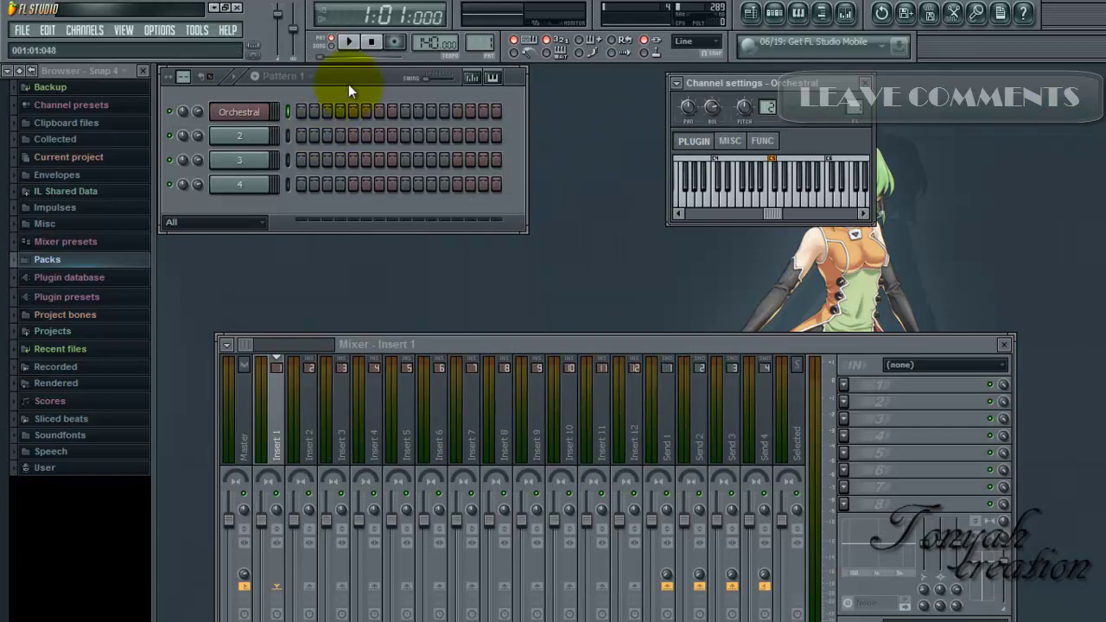
{"action": "left_click_drag", "start_coordinate": [348, 76], "coordinate": [351, 76]}
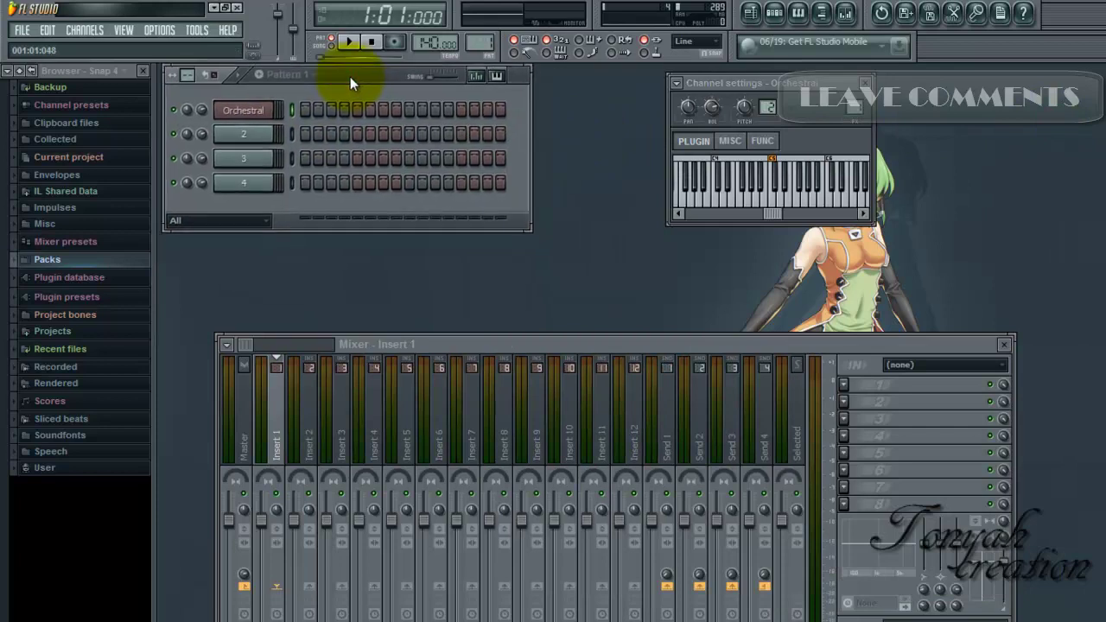
{"action": "left_click", "coordinate": [244, 120]}
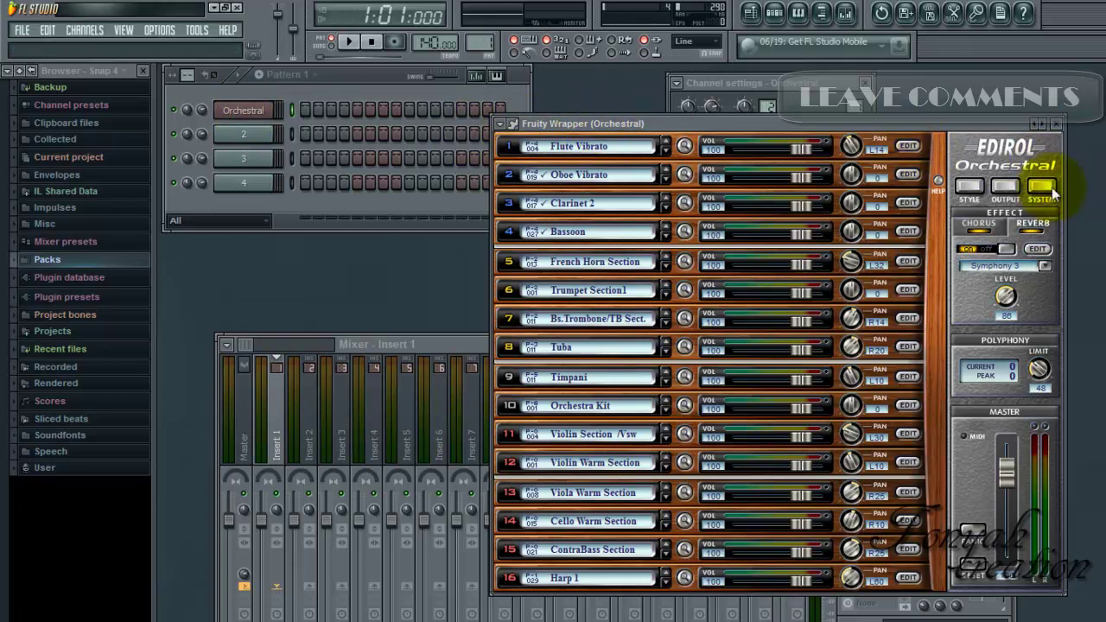
Review the Orchestral plugin's output selector and compare its wrapper MIDI input port with channel 2's MIDI Out settings
{"action": "left_click", "coordinate": [1011, 187]}
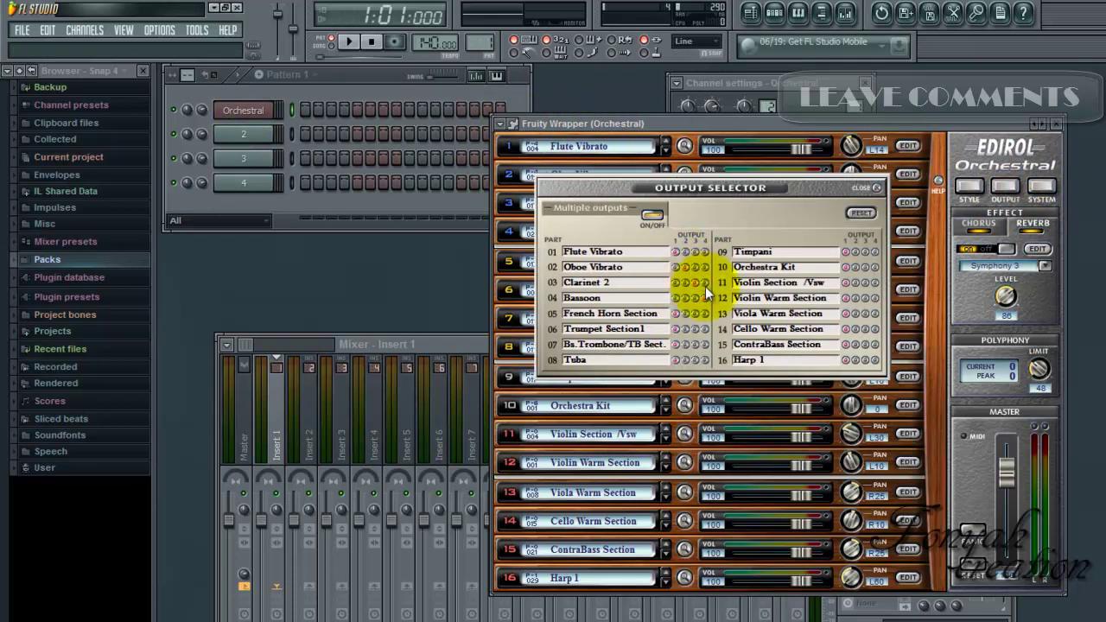
{"action": "left_click", "coordinate": [875, 188]}
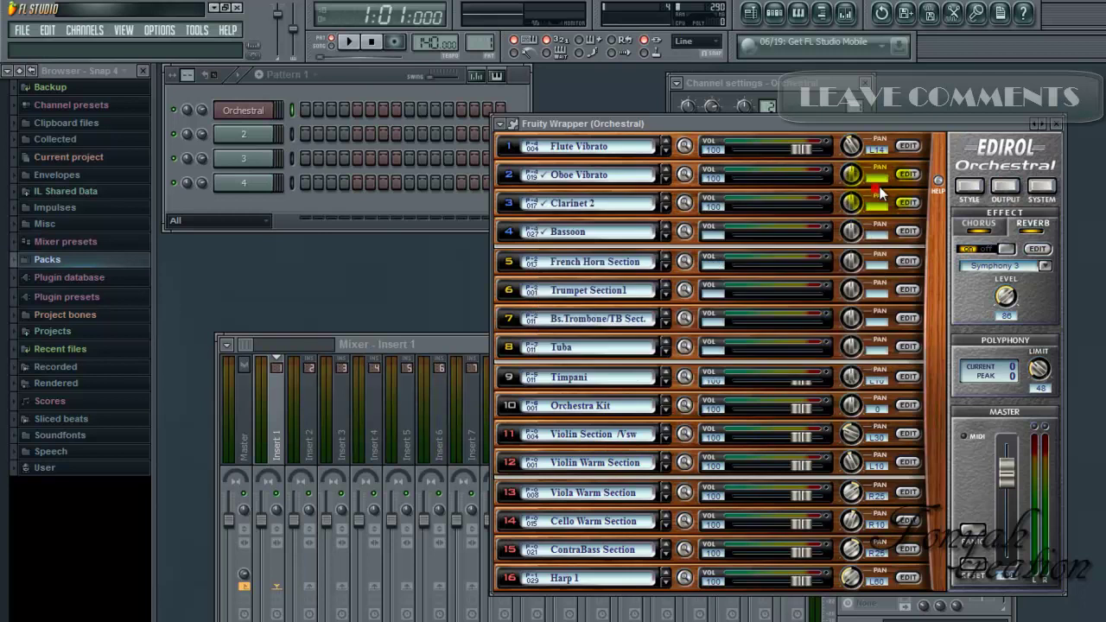
{"action": "left_click", "coordinate": [513, 126]}
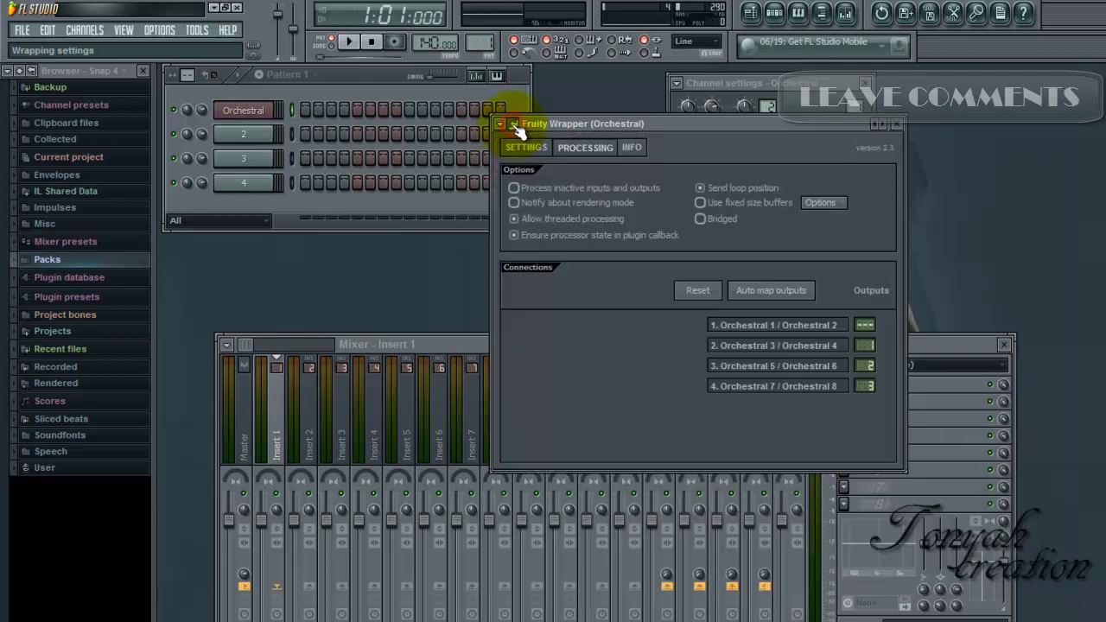
{"action": "left_click", "coordinate": [524, 148]}
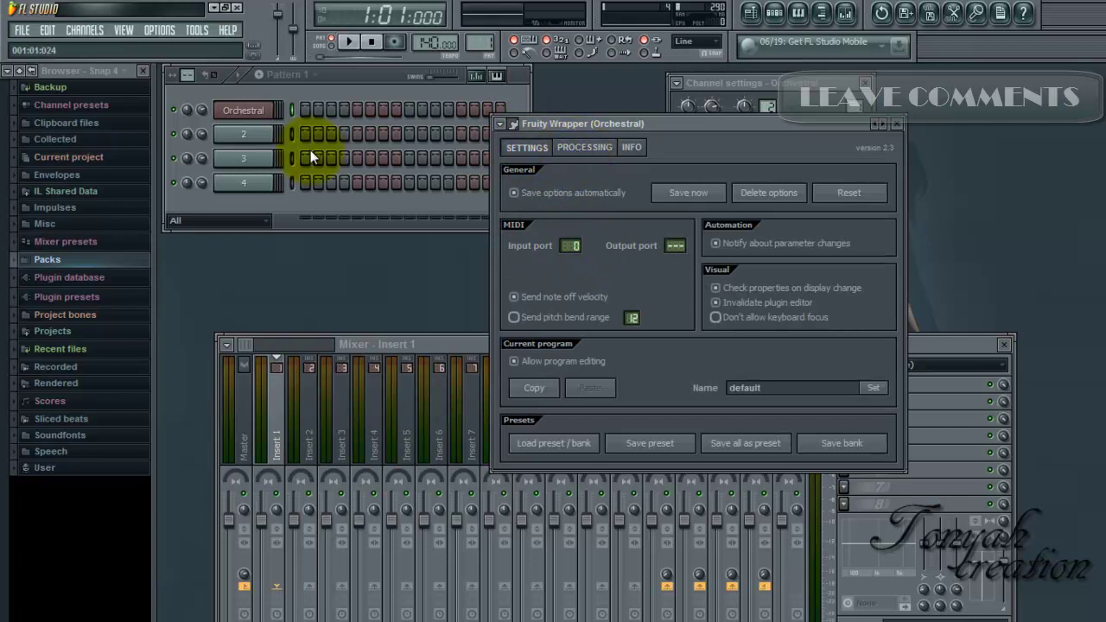
{"action": "left_click", "coordinate": [268, 141]}
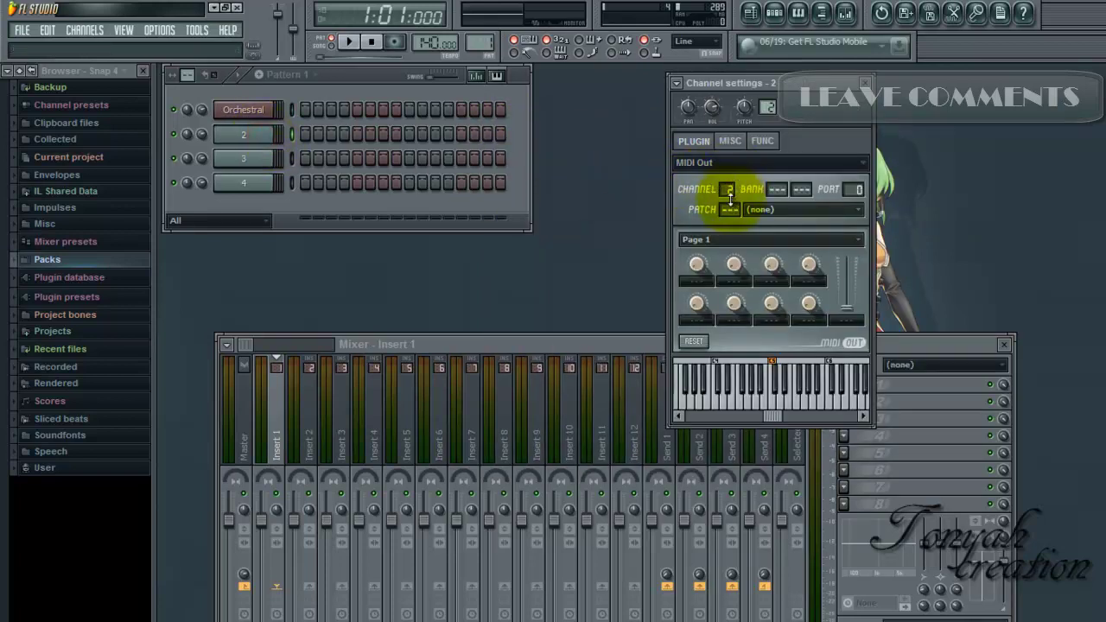
{"action": "left_click", "coordinate": [252, 107]}
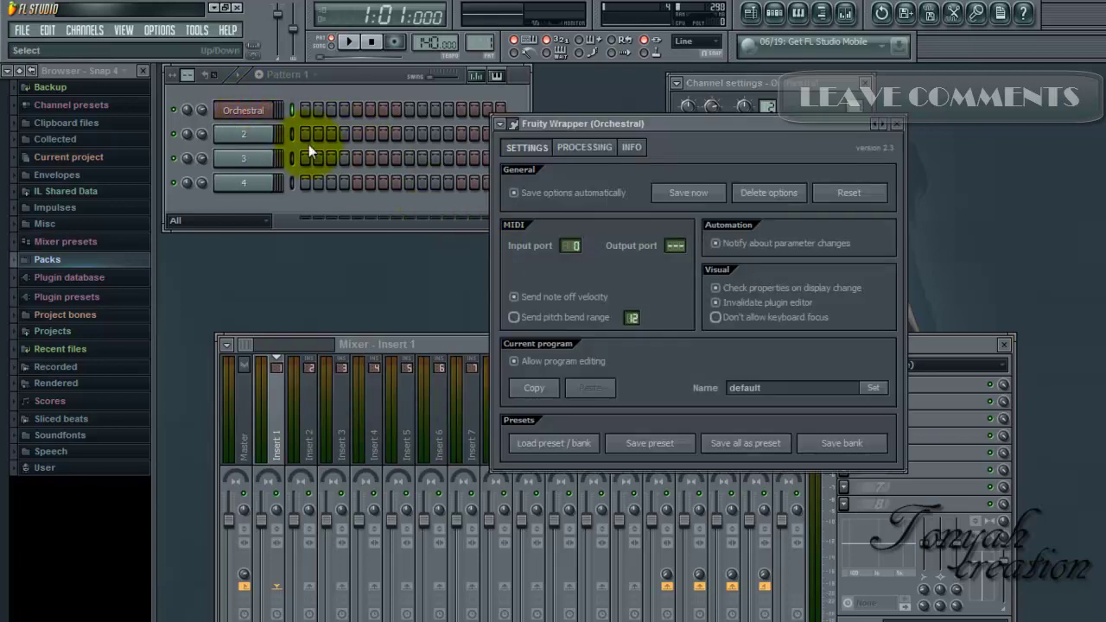
Recheck the Orchestral wrapper's MIDI port settings and output connections, and return to the plugin interface
{"action": "left_click", "coordinate": [509, 123]}
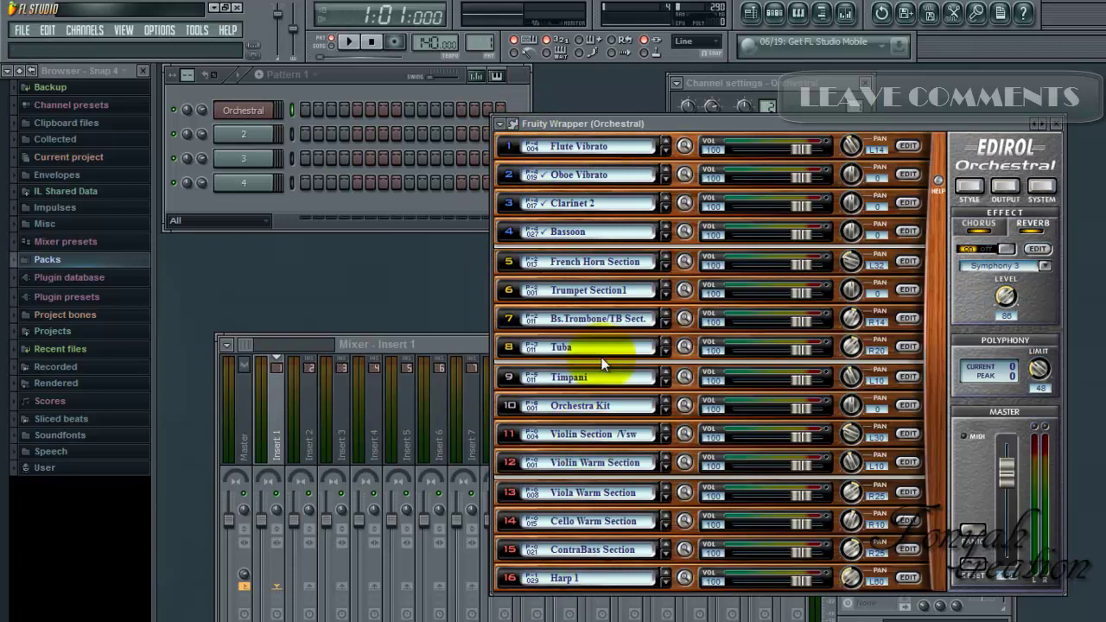
{"action": "left_click", "coordinate": [518, 126]}
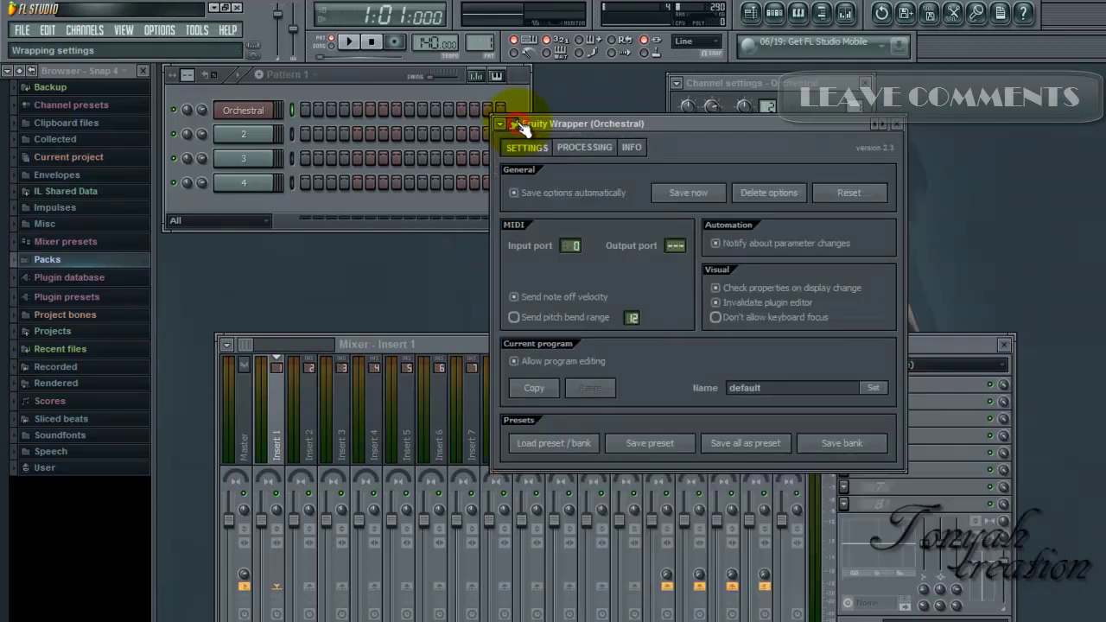
{"action": "left_click", "coordinate": [585, 148]}
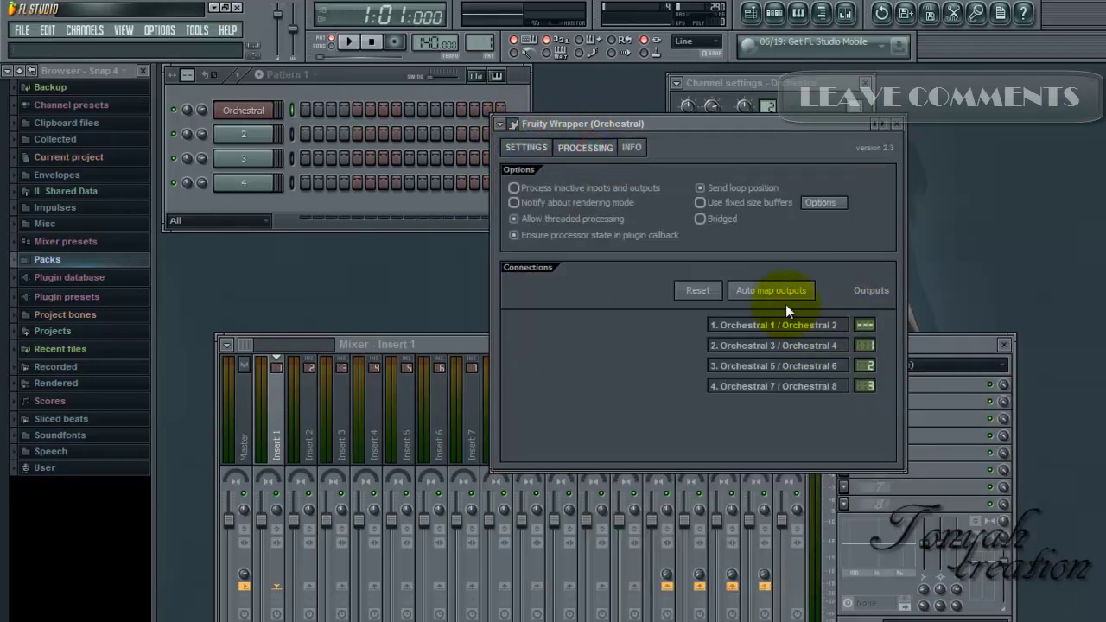
{"action": "left_click", "coordinate": [529, 148]}
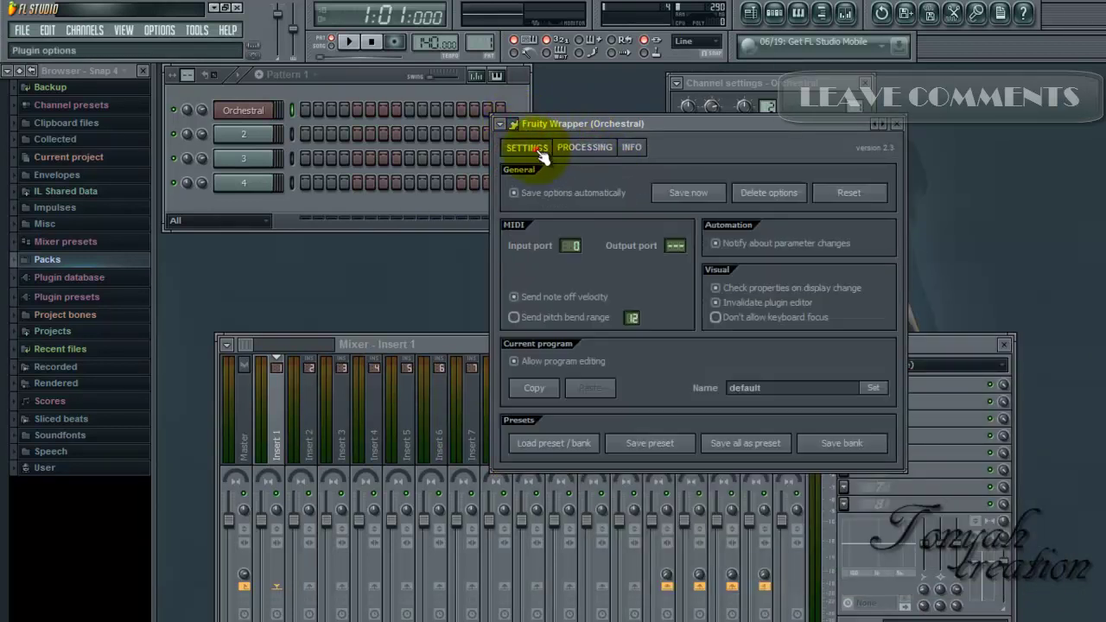
{"action": "left_click", "coordinate": [579, 148]}
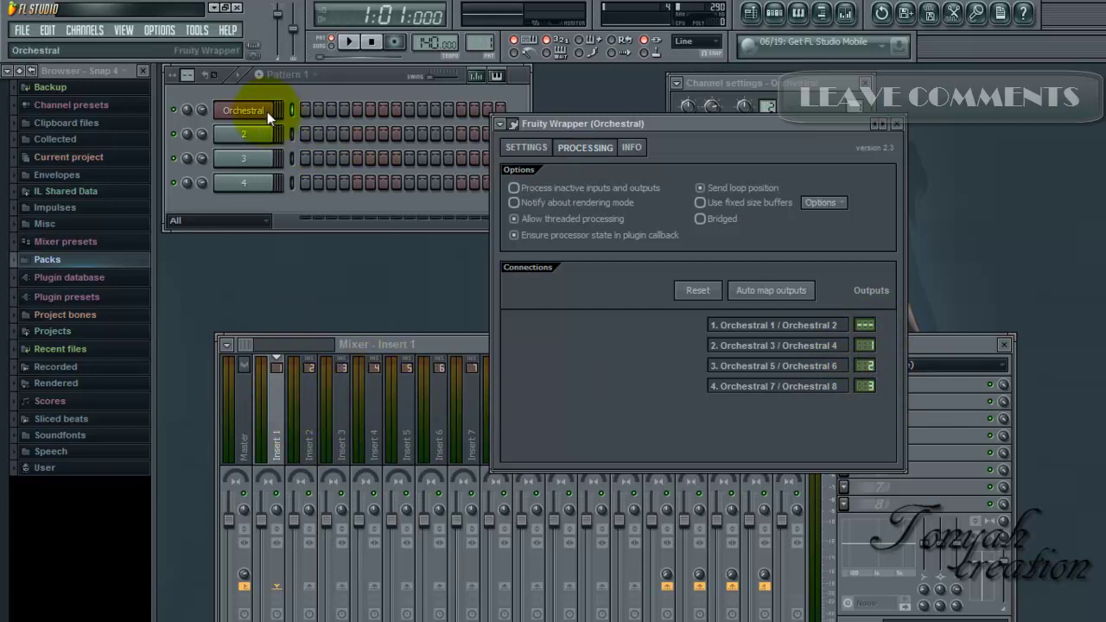
{"action": "left_click", "coordinate": [513, 123]}
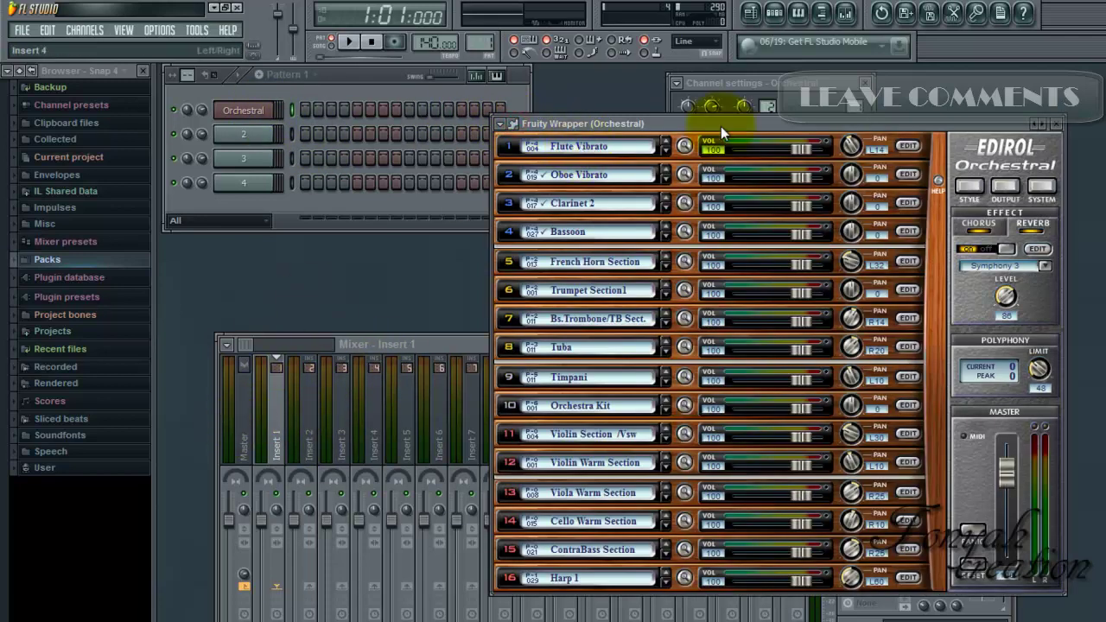
Close the Orchestral windows and start a new project from the Empty minimal template without saving the current one
{"action": "left_click", "coordinate": [811, 87]}
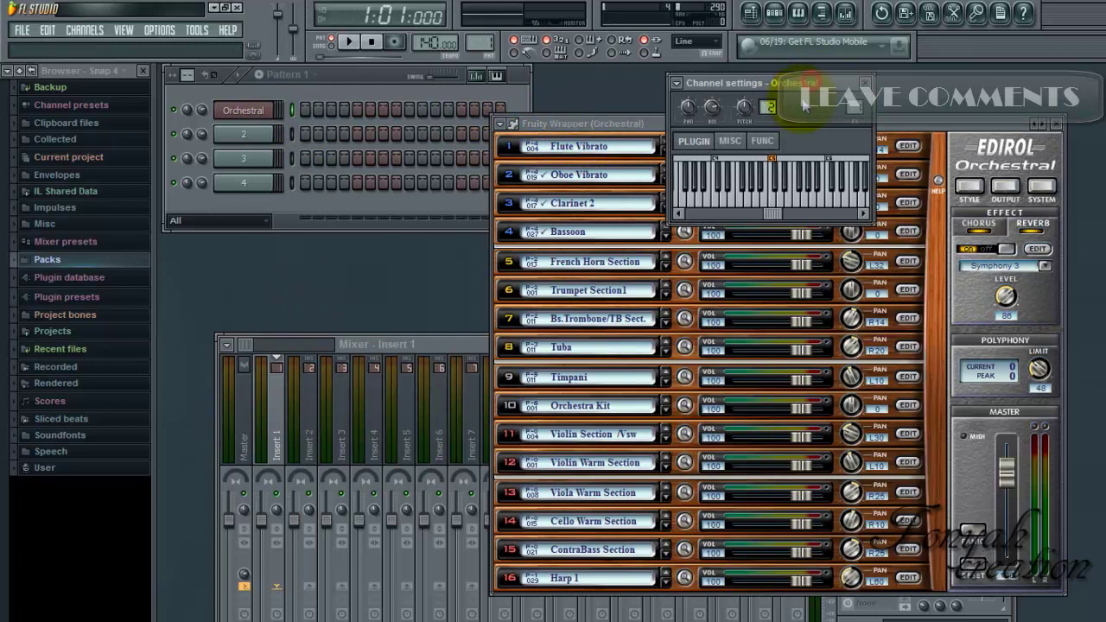
{"action": "left_click", "coordinate": [866, 83]}
{"action": "left_click", "coordinate": [1057, 123]}
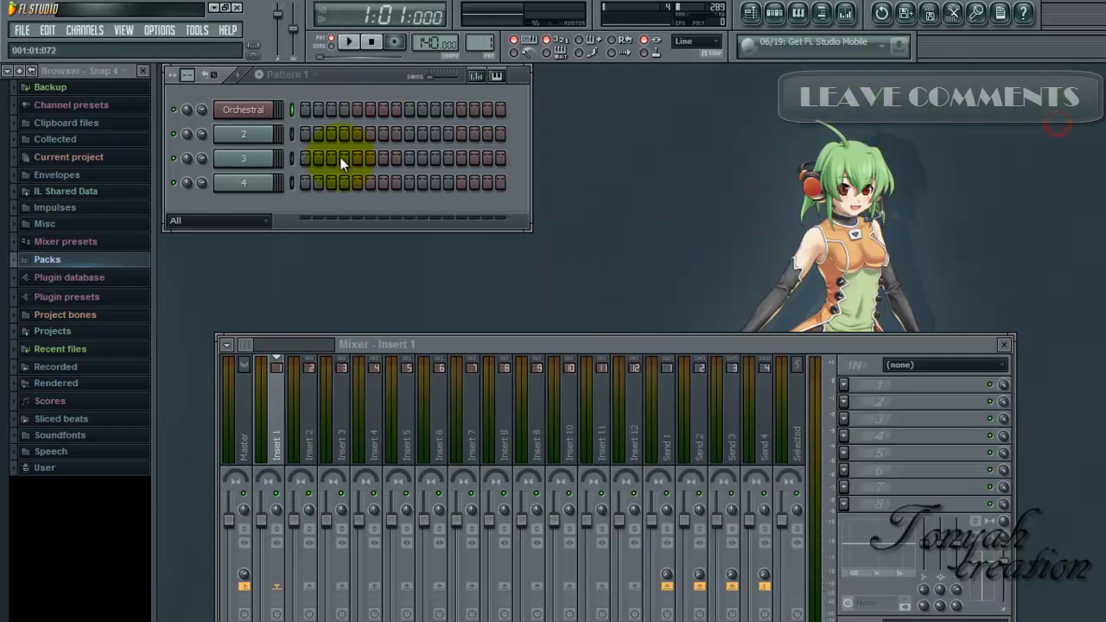
{"action": "left_click", "coordinate": [22, 31]}
{"action": "mouse_move", "coordinate": [33, 57]}
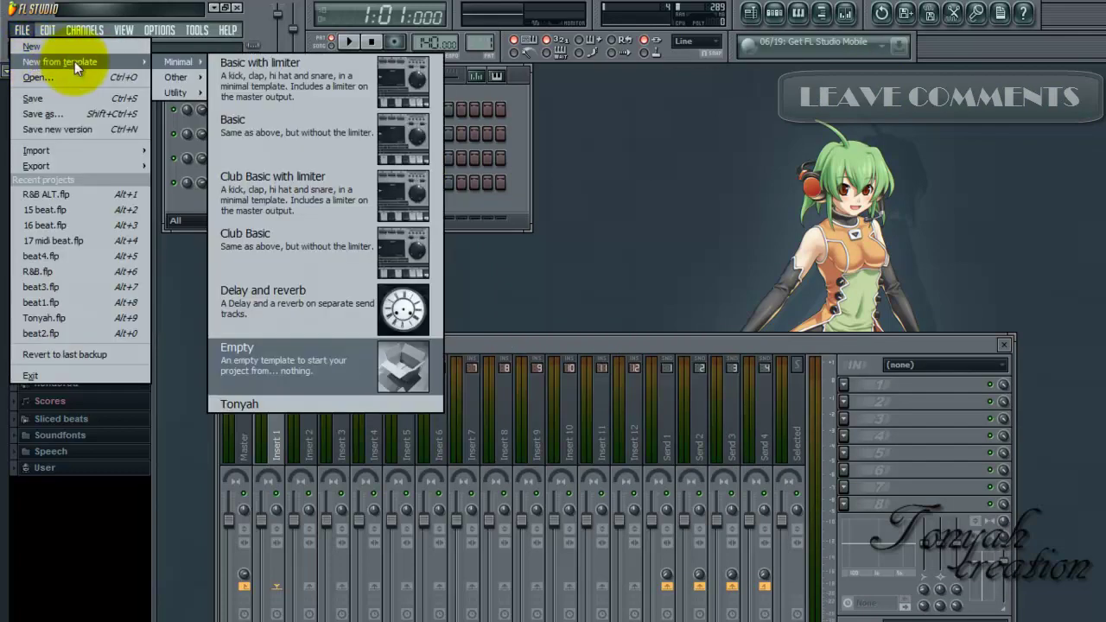
{"action": "left_click", "coordinate": [236, 356]}
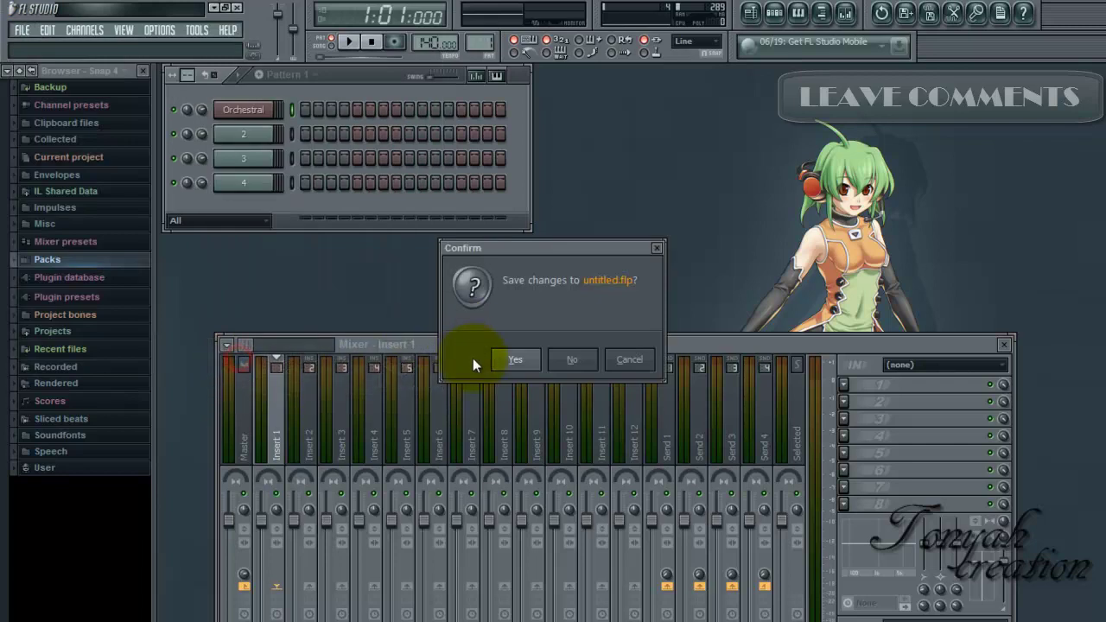
{"action": "left_click", "coordinate": [572, 360]}
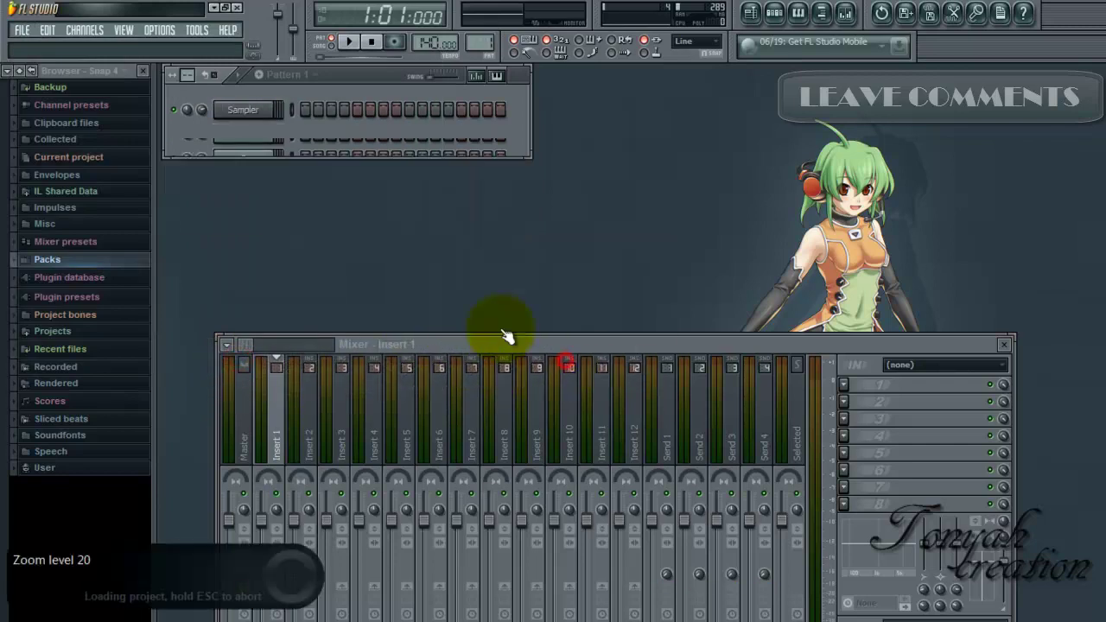
Replace the Sampler channel with Hypersonic and move its window up so the whole interface is visible
{"action": "right_click", "coordinate": [245, 109]}
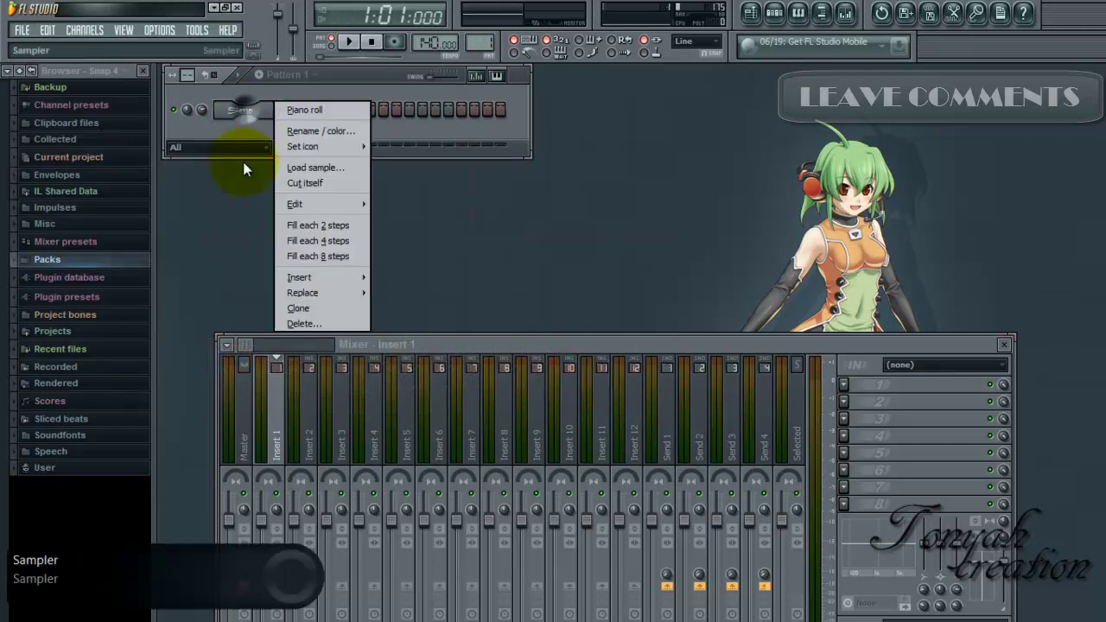
{"action": "mouse_move", "coordinate": [292, 289]}
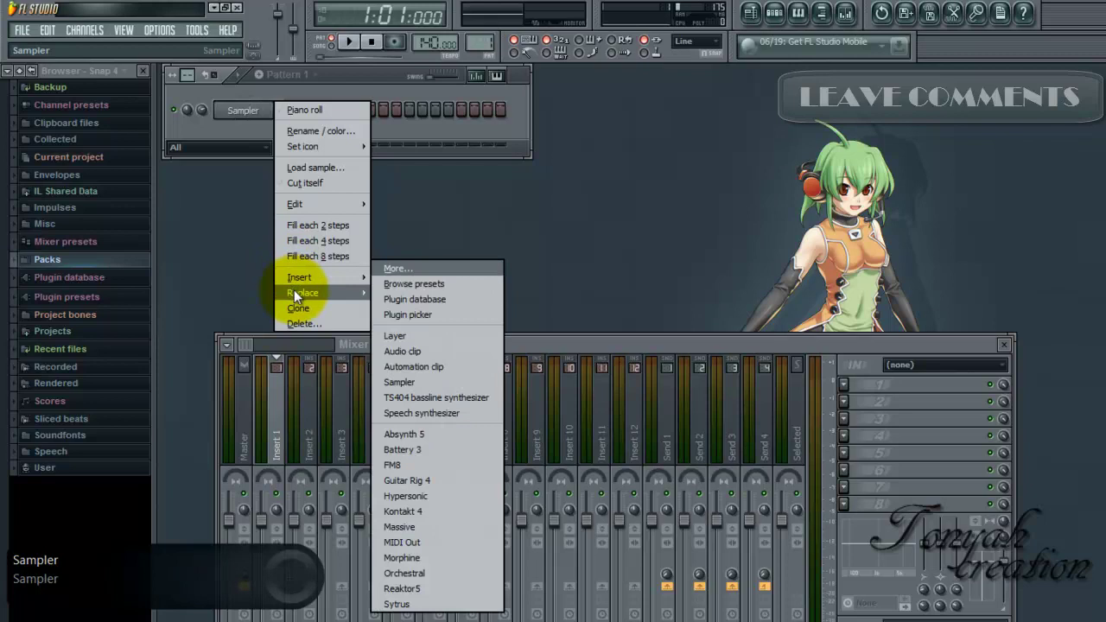
{"action": "left_click", "coordinate": [408, 494]}
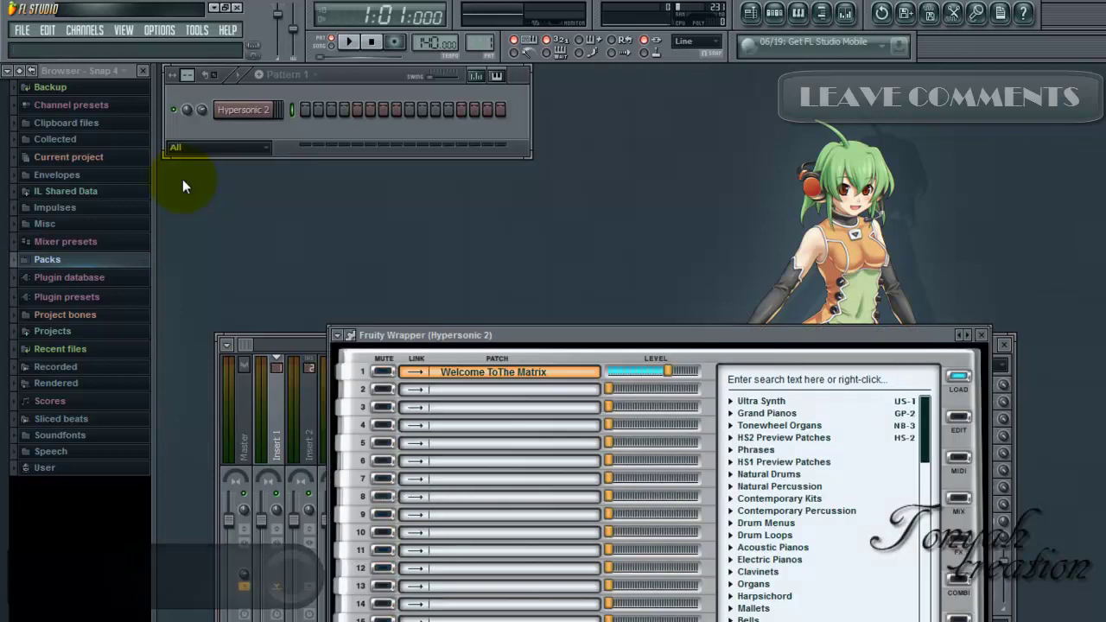
{"action": "left_click_drag", "start_coordinate": [615, 331], "coordinate": [528, 83]}
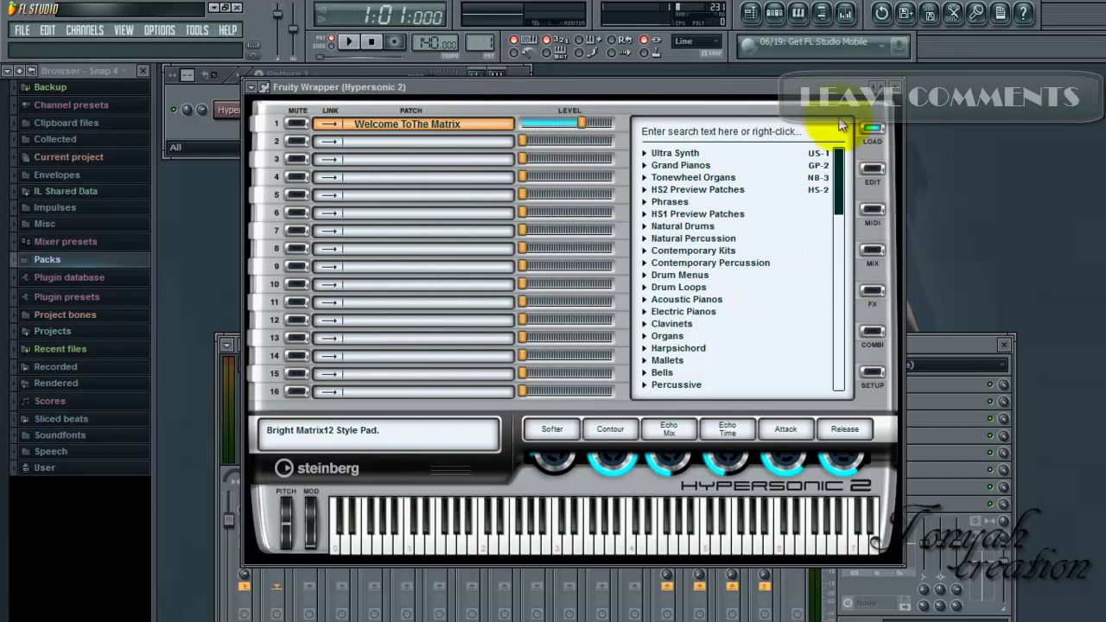
Examine Hypersonic 2's audio output setup and the number of active outputs in its wrapper information
{"action": "left_click", "coordinate": [872, 373]}
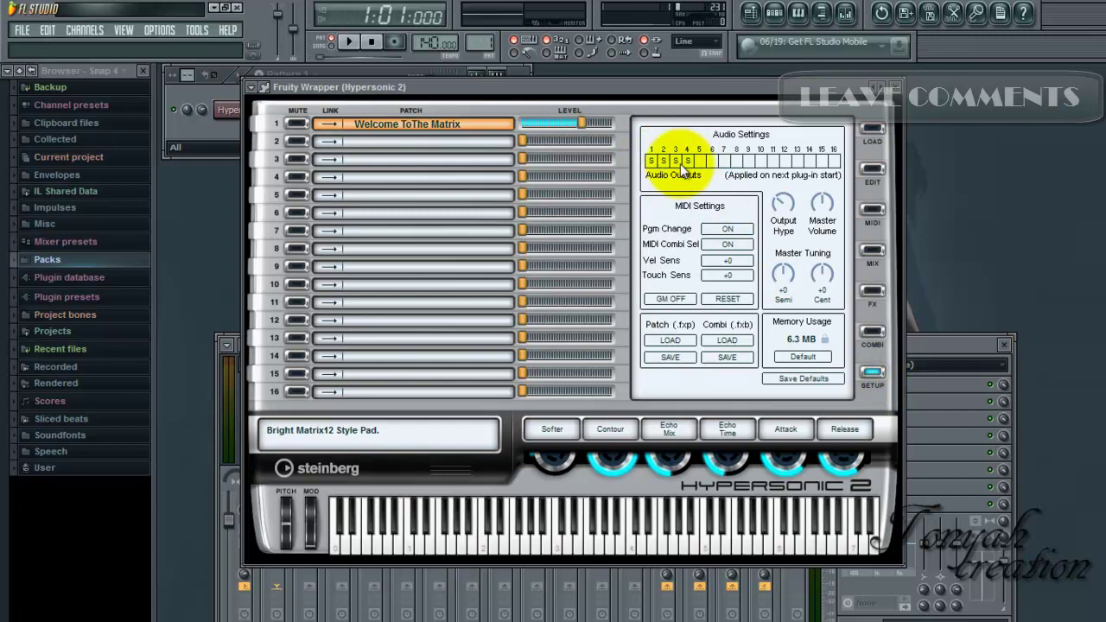
{"action": "left_click", "coordinate": [266, 88]}
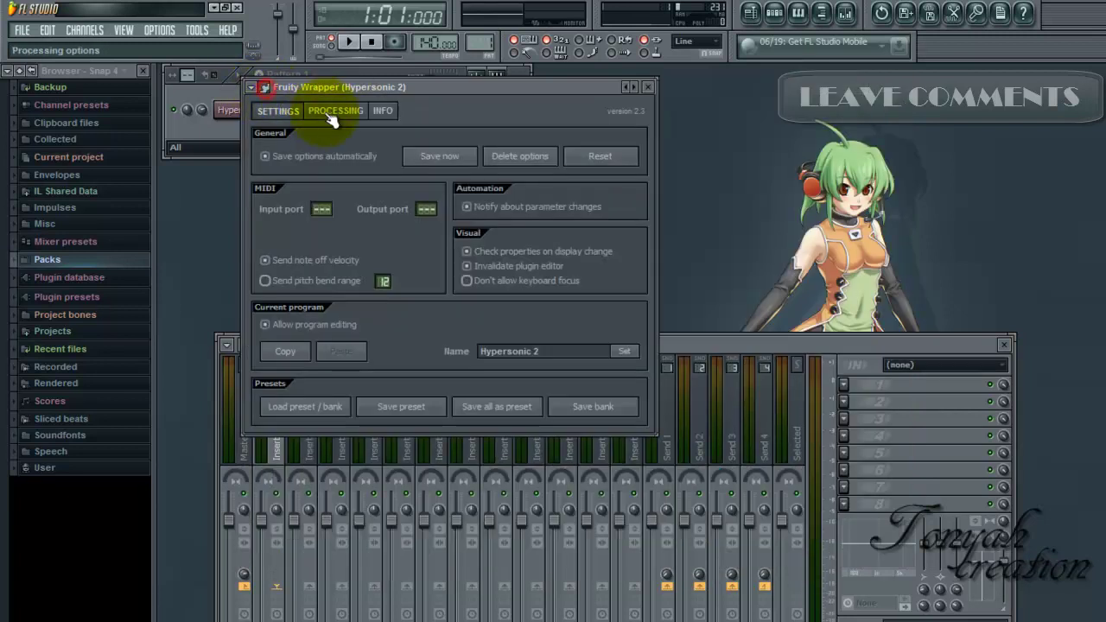
{"action": "left_click", "coordinate": [383, 110]}
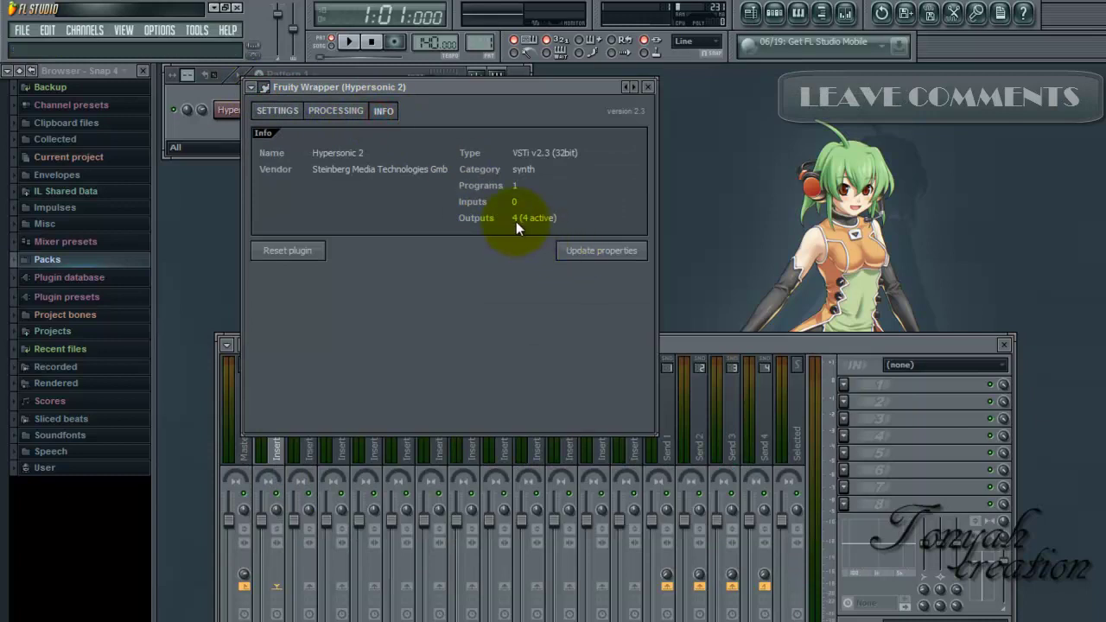
{"action": "left_click", "coordinate": [281, 111]}
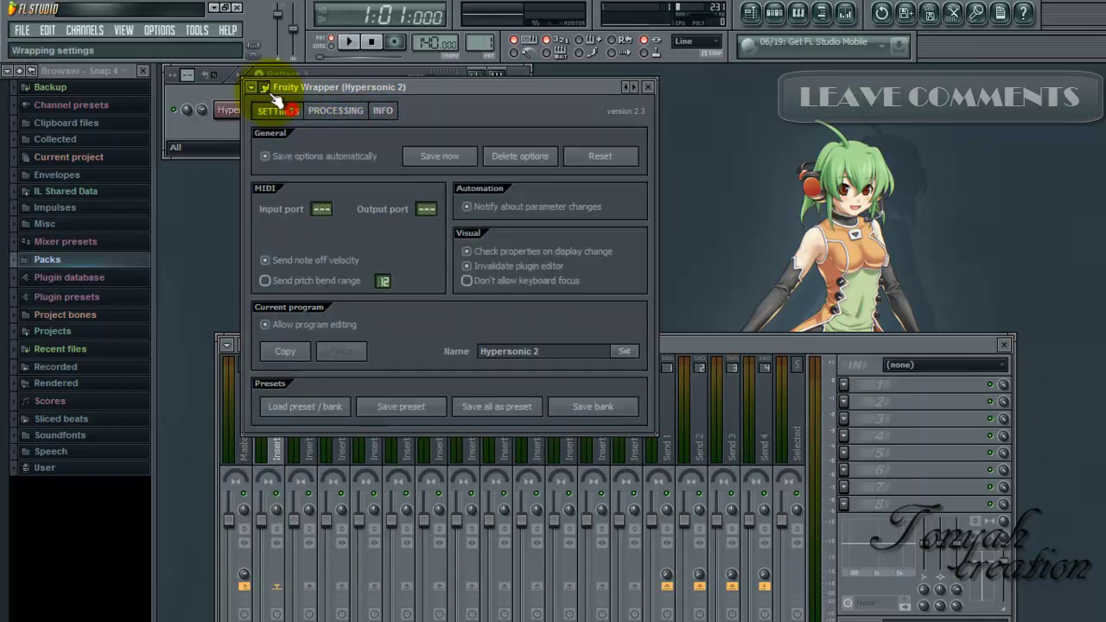
{"action": "left_click", "coordinate": [265, 88]}
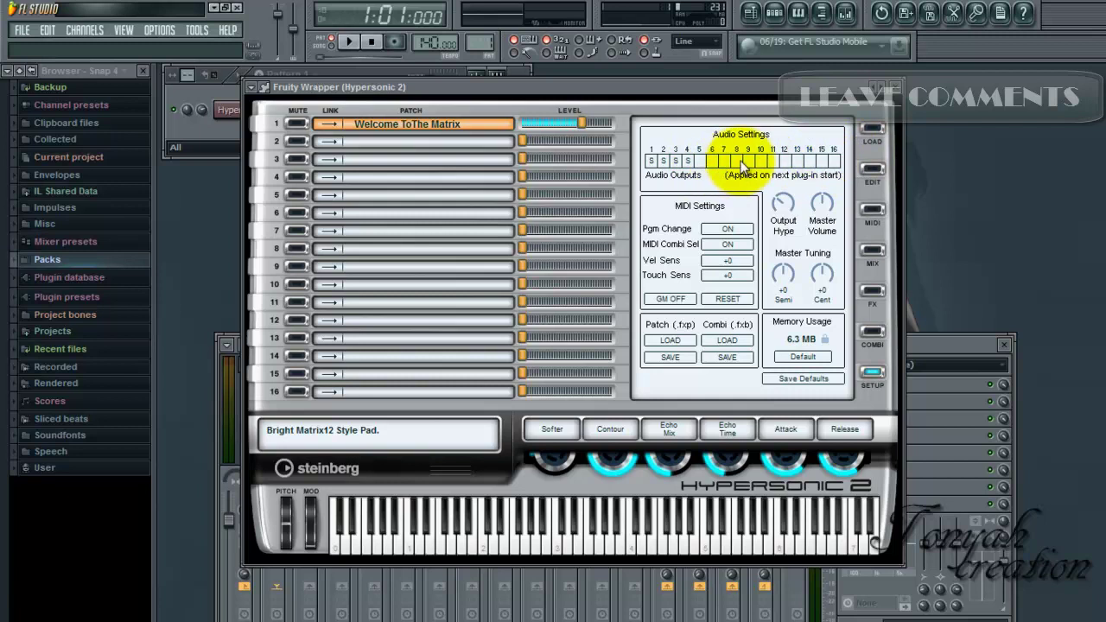
Set Hypersonic 2's audio outputs 5 through 10 to Stereo Output
{"action": "left_click", "coordinate": [700, 166]}
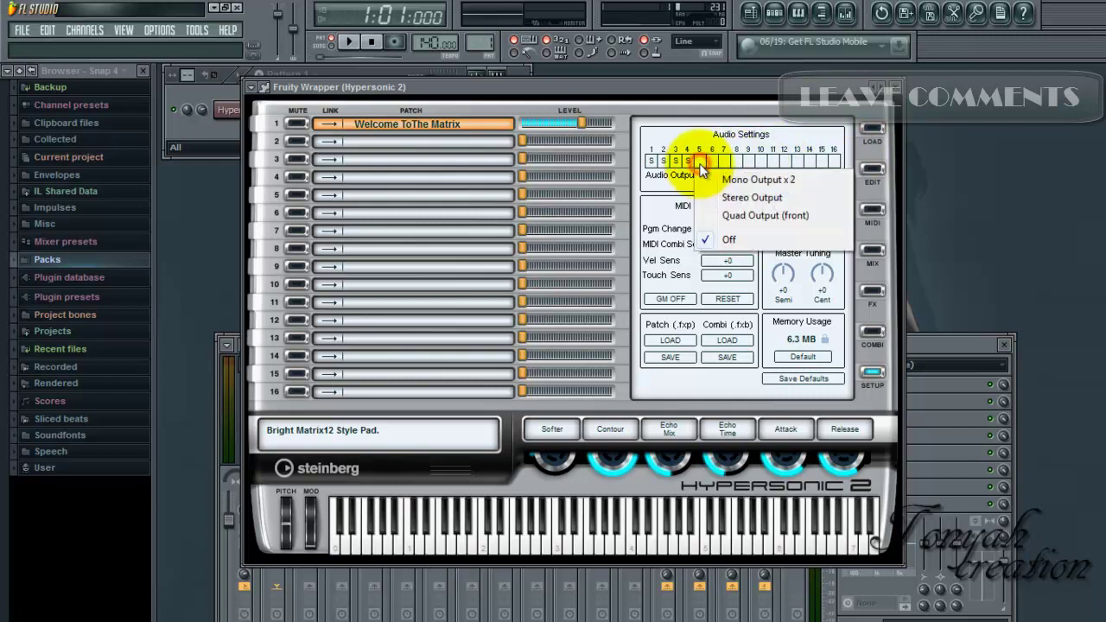
{"action": "left_click", "coordinate": [716, 197]}
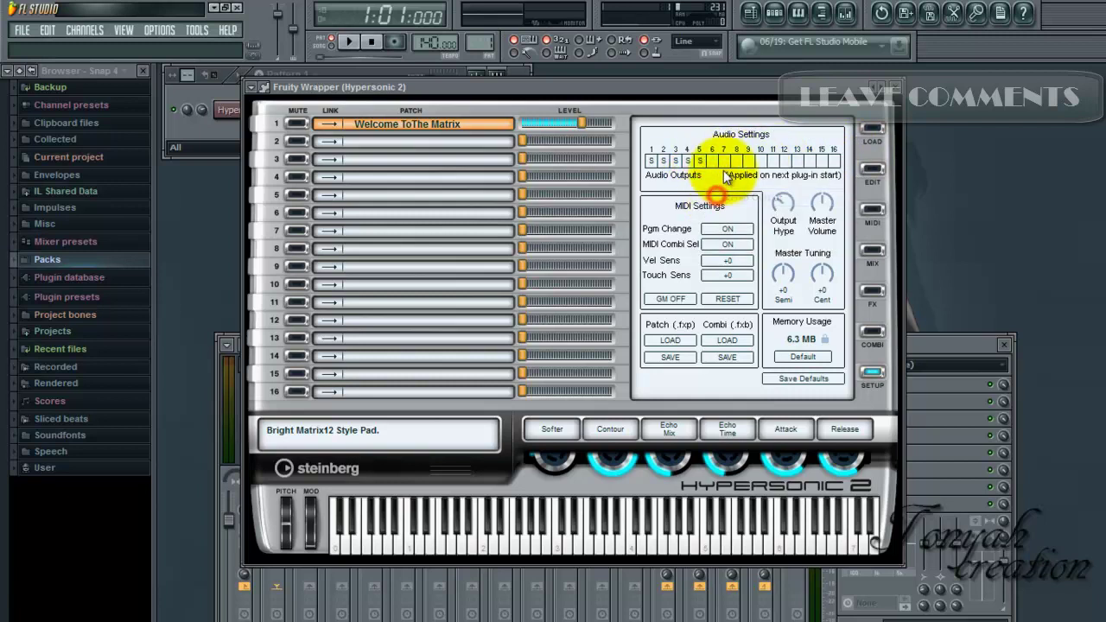
{"action": "left_click", "coordinate": [716, 168]}
{"action": "left_click", "coordinate": [716, 197]}
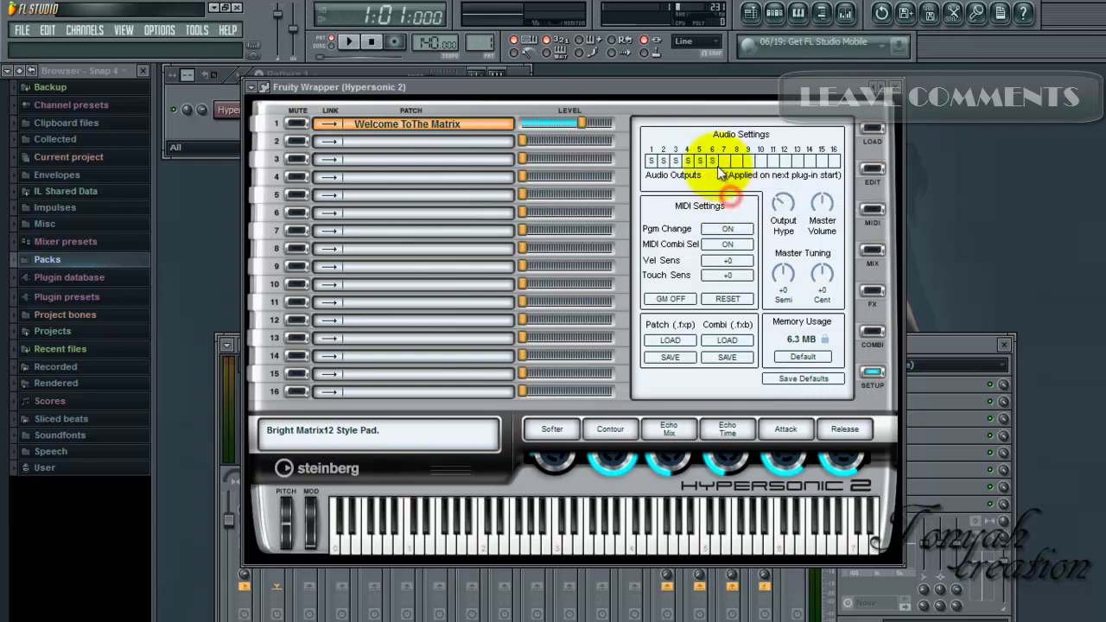
{"action": "left_click", "coordinate": [730, 167]}
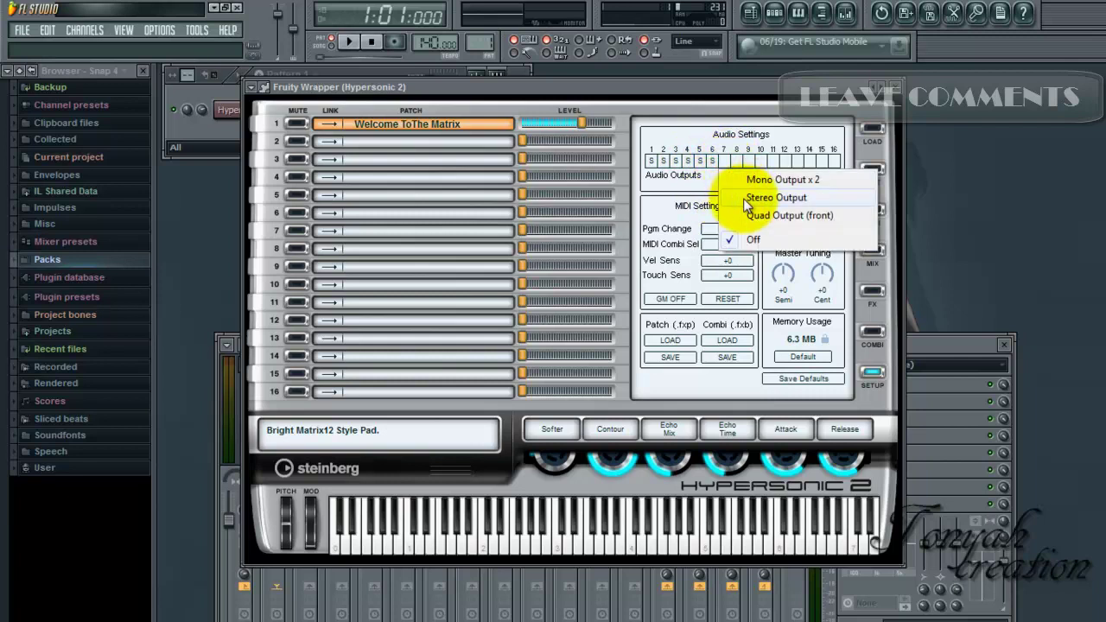
{"action": "left_click", "coordinate": [746, 200]}
{"action": "left_click", "coordinate": [741, 169]}
{"action": "left_click", "coordinate": [759, 197]}
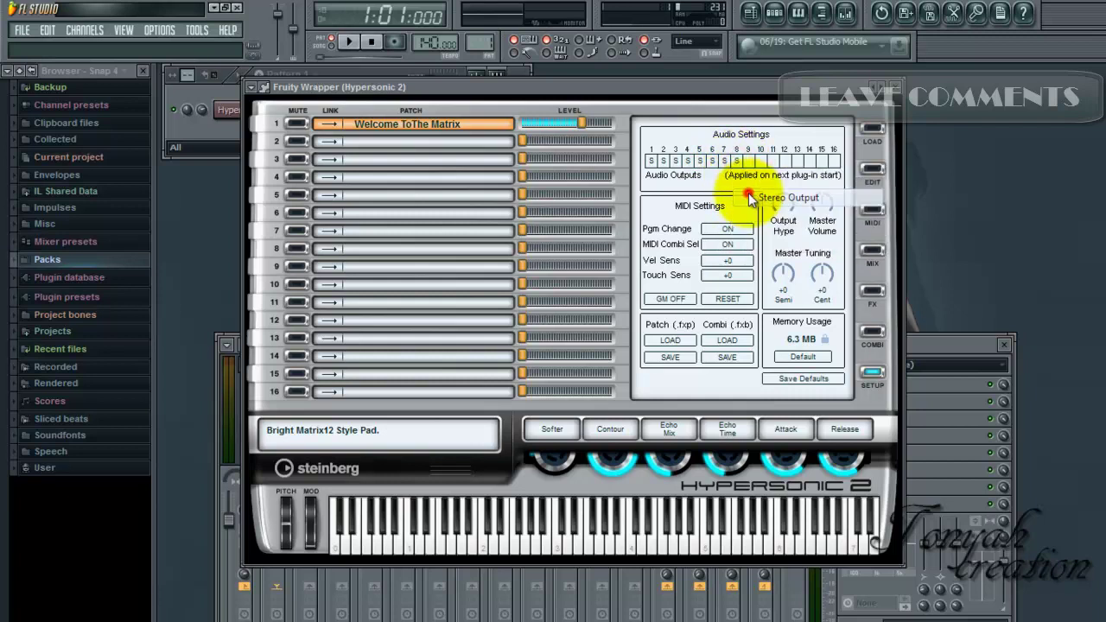
{"action": "left_click", "coordinate": [751, 163]}
{"action": "left_click", "coordinate": [753, 196]}
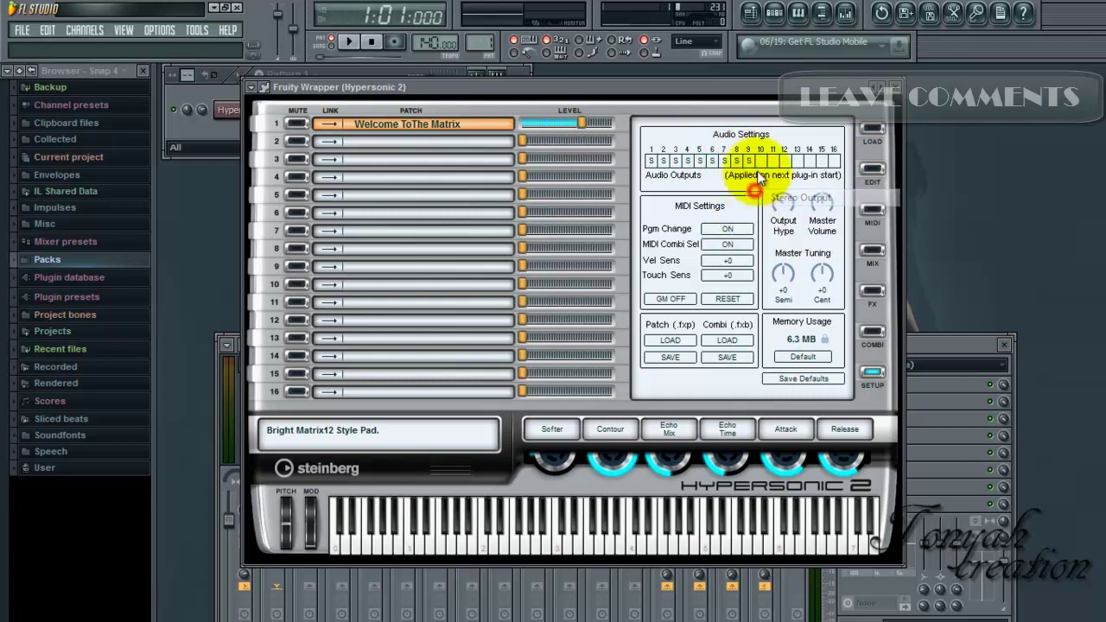
{"action": "left_click", "coordinate": [763, 161]}
{"action": "left_click", "coordinate": [788, 198]}
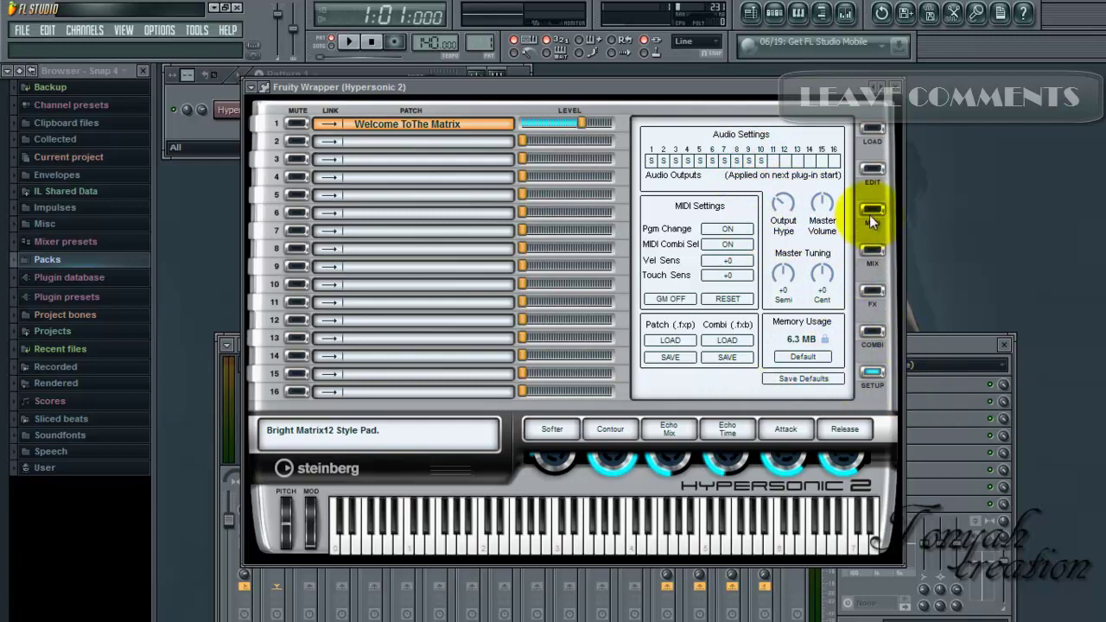
Route Hypersonic 2's part 2 to output 2, part 3 to output 3 and part 4 to output 4
{"action": "left_click", "coordinate": [870, 256]}
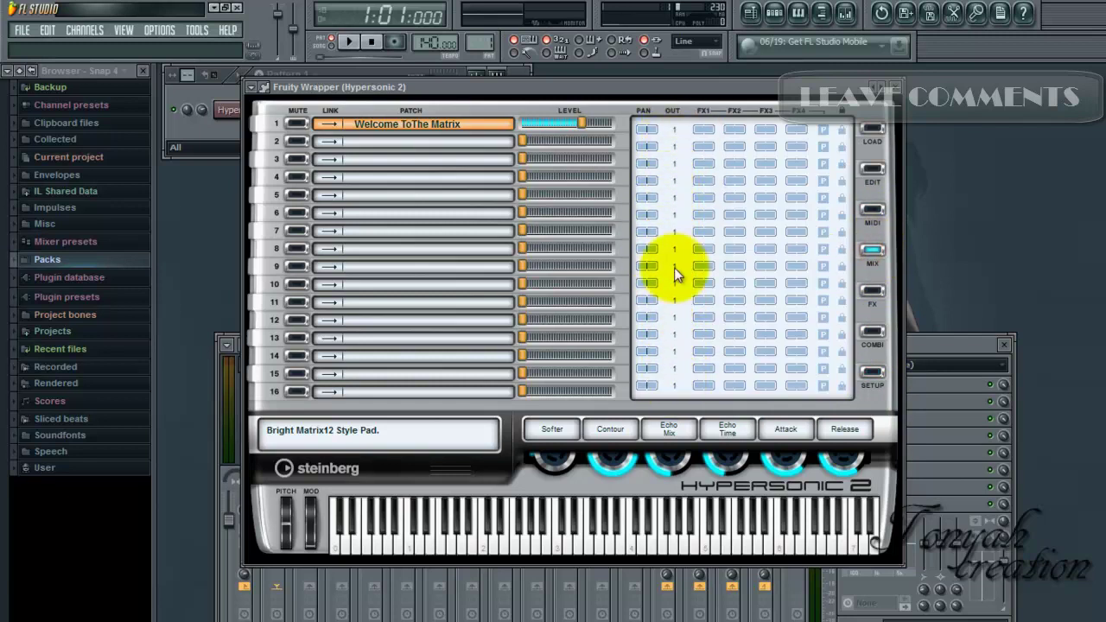
{"action": "left_click", "coordinate": [673, 147]}
{"action": "left_click", "coordinate": [686, 196]}
{"action": "left_click", "coordinate": [675, 164]}
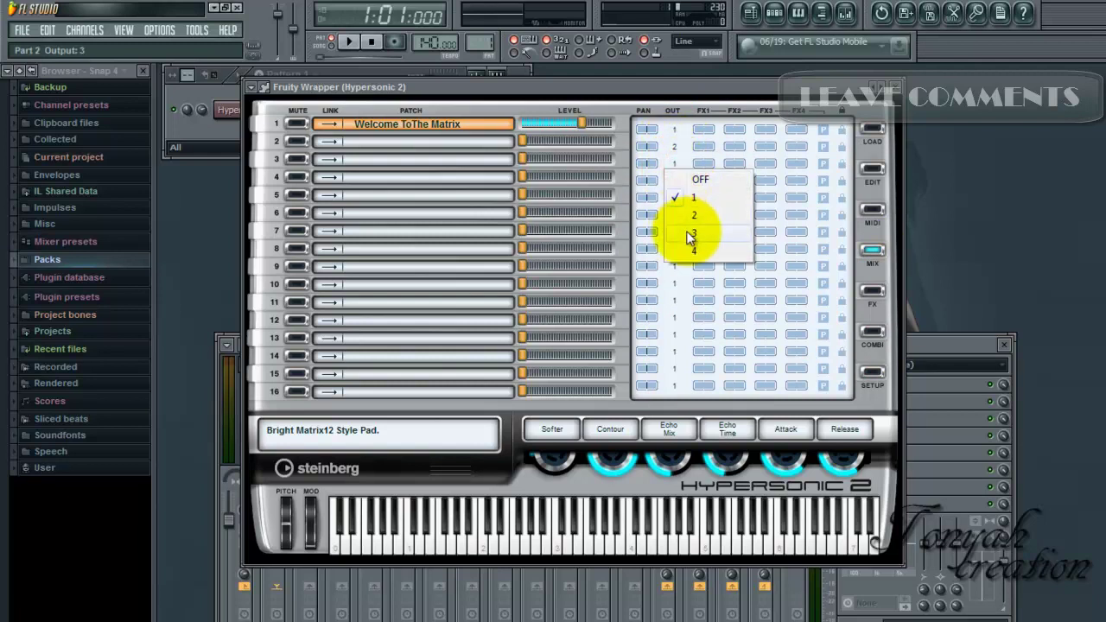
{"action": "left_click", "coordinate": [687, 233]}
{"action": "left_click", "coordinate": [673, 181]}
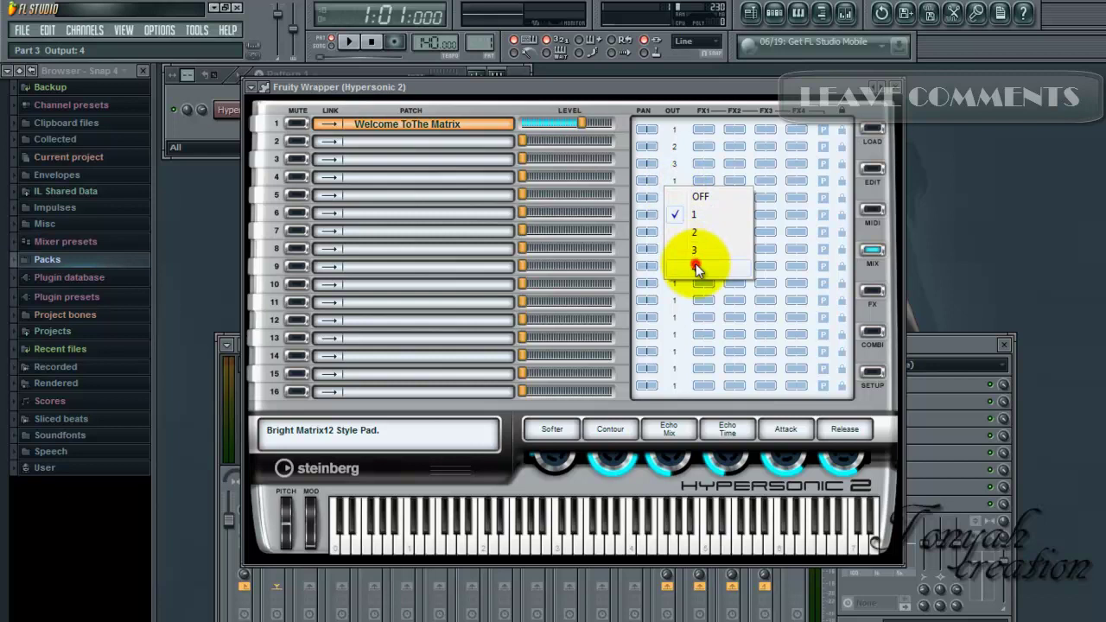
{"action": "left_click", "coordinate": [696, 267]}
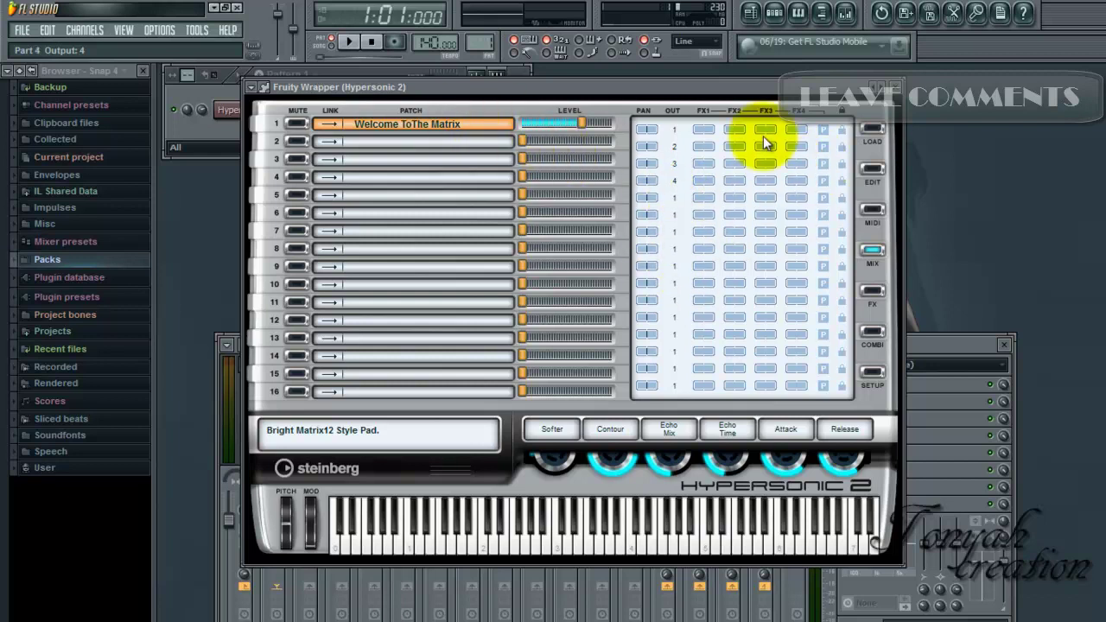
Save Hypersonic 2's current audio output setup as its defaults and close the plugin window
{"action": "left_click", "coordinate": [872, 371]}
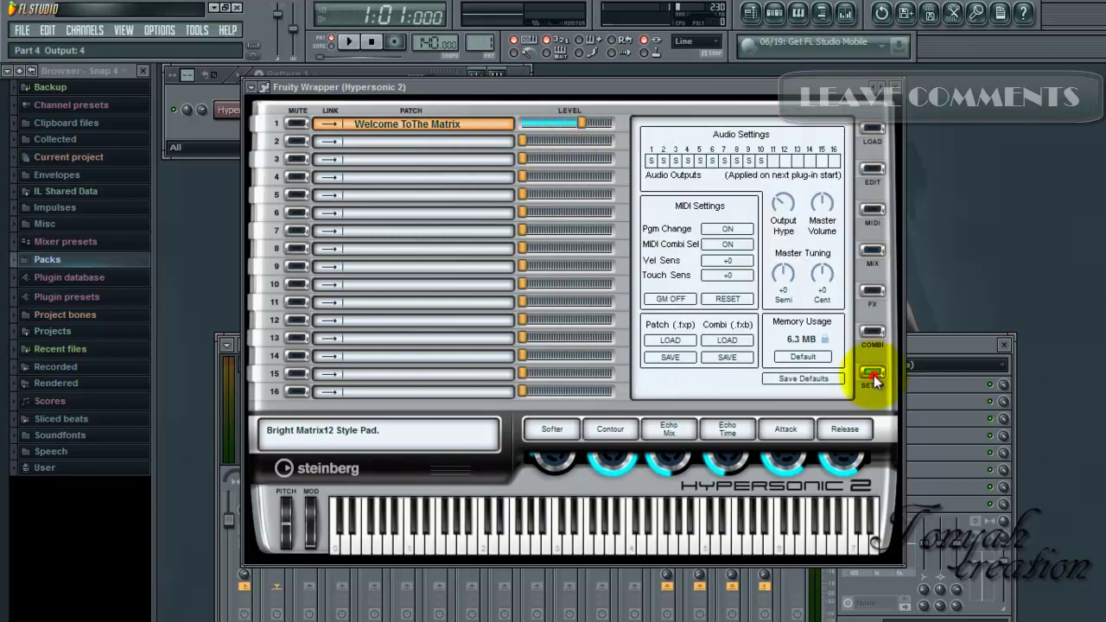
{"action": "left_click", "coordinate": [795, 380]}
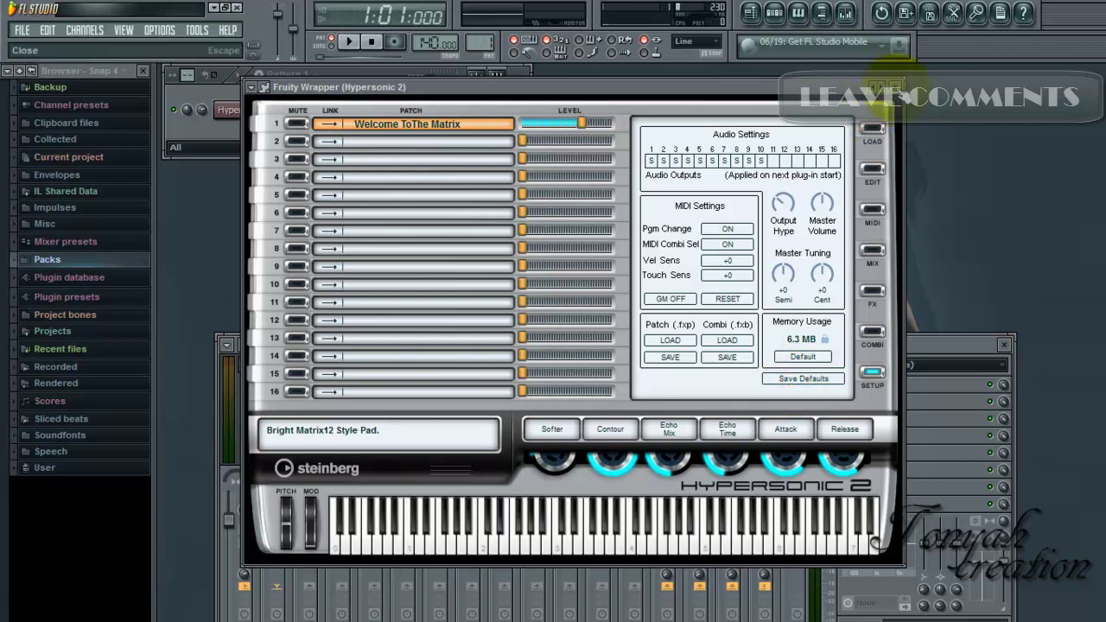
{"action": "left_click", "coordinate": [899, 90]}
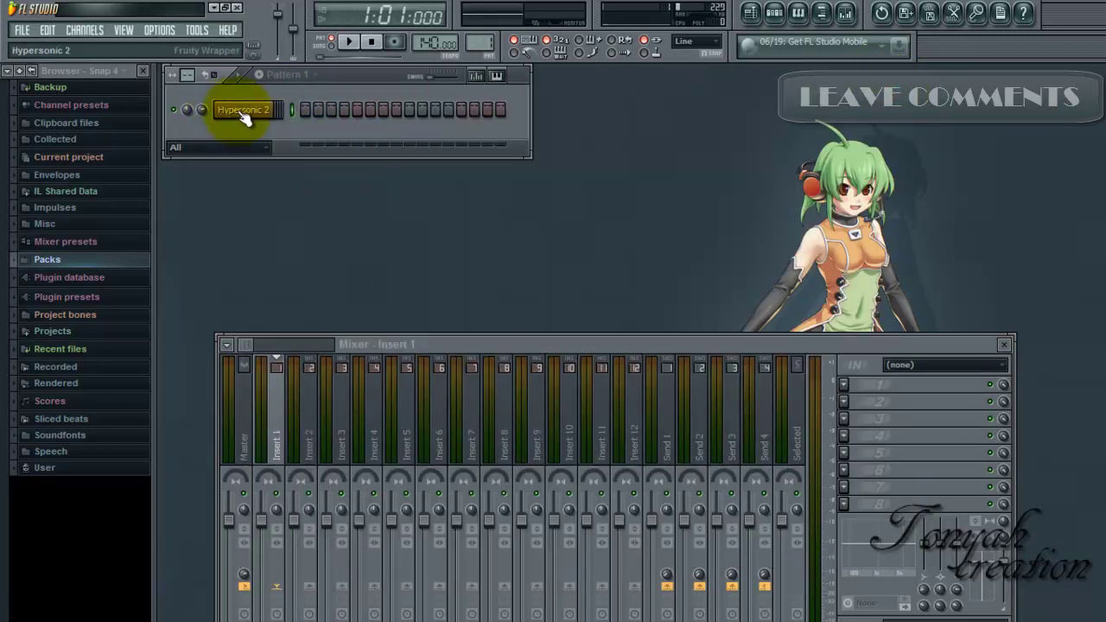
Reopen Hypersonic 2 and check the number of active outputs in its wrapper information, closing the window when done
{"action": "left_click", "coordinate": [243, 111]}
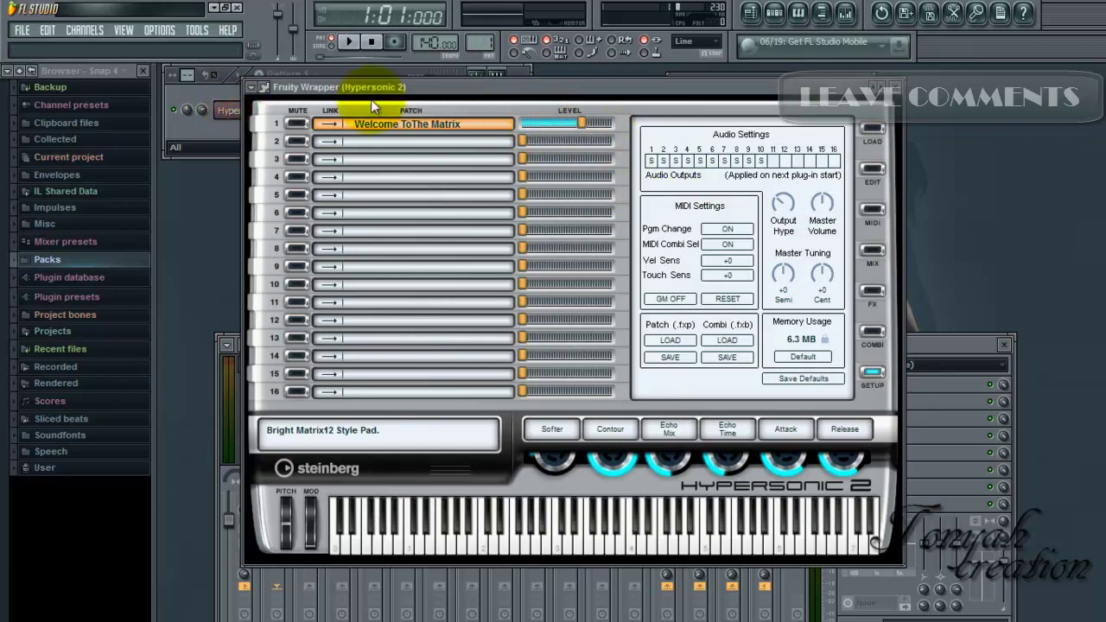
{"action": "left_click", "coordinate": [263, 87]}
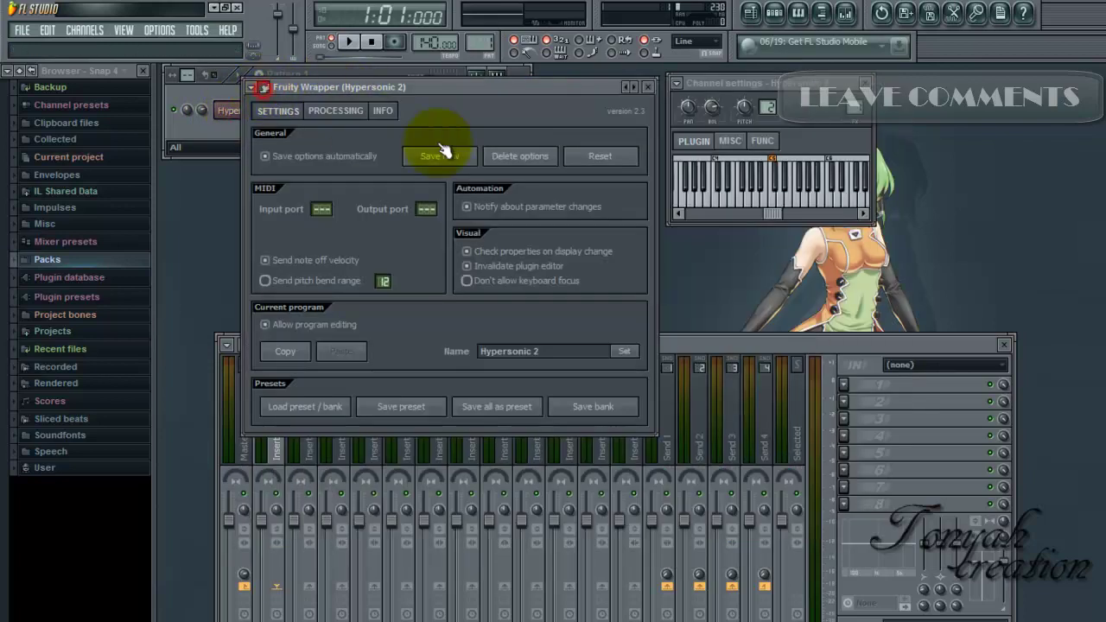
{"action": "left_click", "coordinate": [381, 110]}
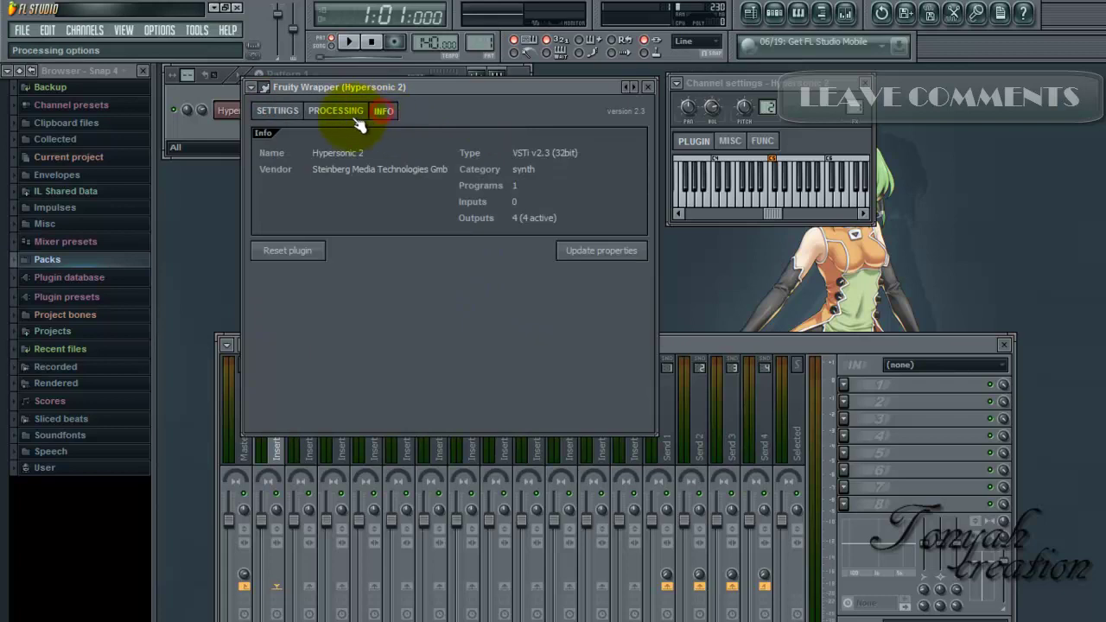
{"action": "left_click", "coordinate": [335, 110]}
{"action": "left_click", "coordinate": [290, 112]}
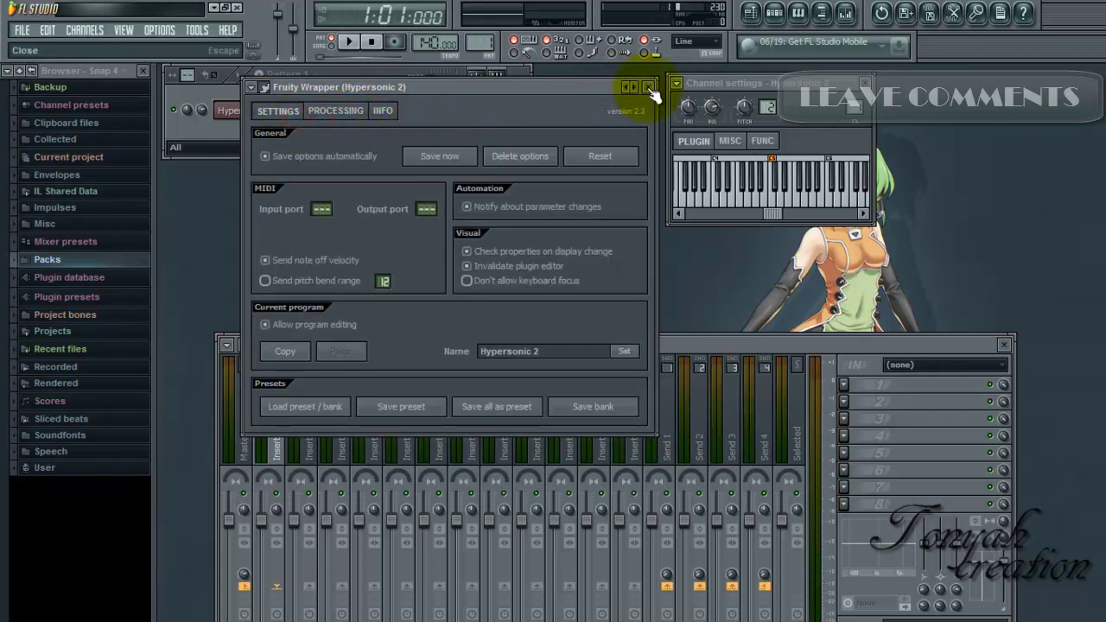
{"action": "left_click", "coordinate": [650, 89]}
Replace the Hypersonic 2 channel with a fresh Hypersonic instance so the saved output setup is applied
{"action": "right_click", "coordinate": [240, 112]}
{"action": "mouse_move", "coordinate": [319, 281]}
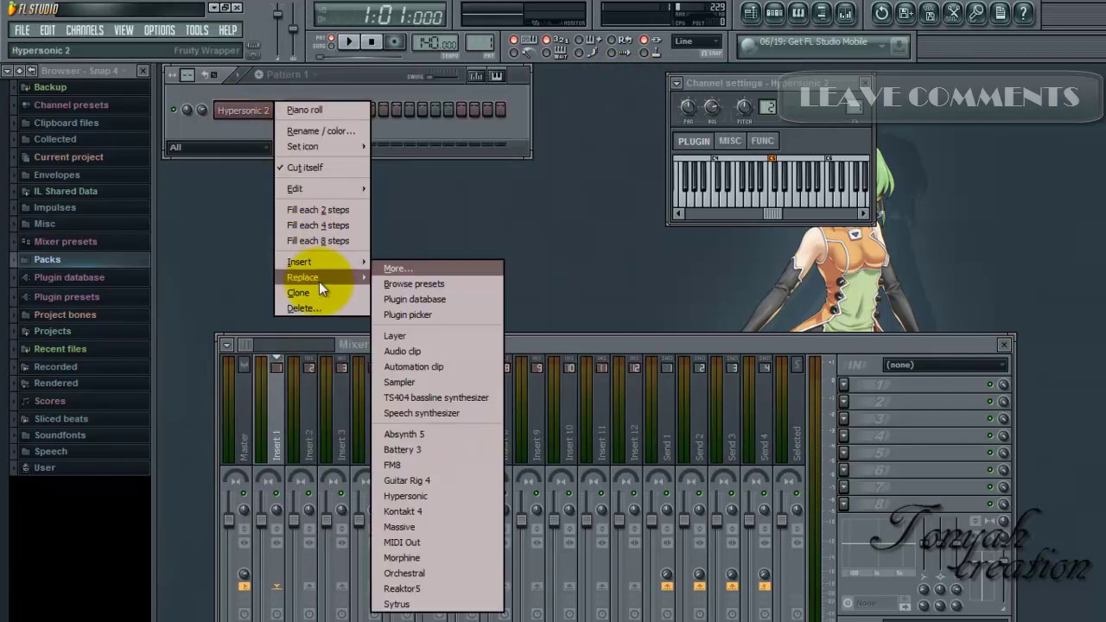
{"action": "left_click", "coordinate": [411, 496]}
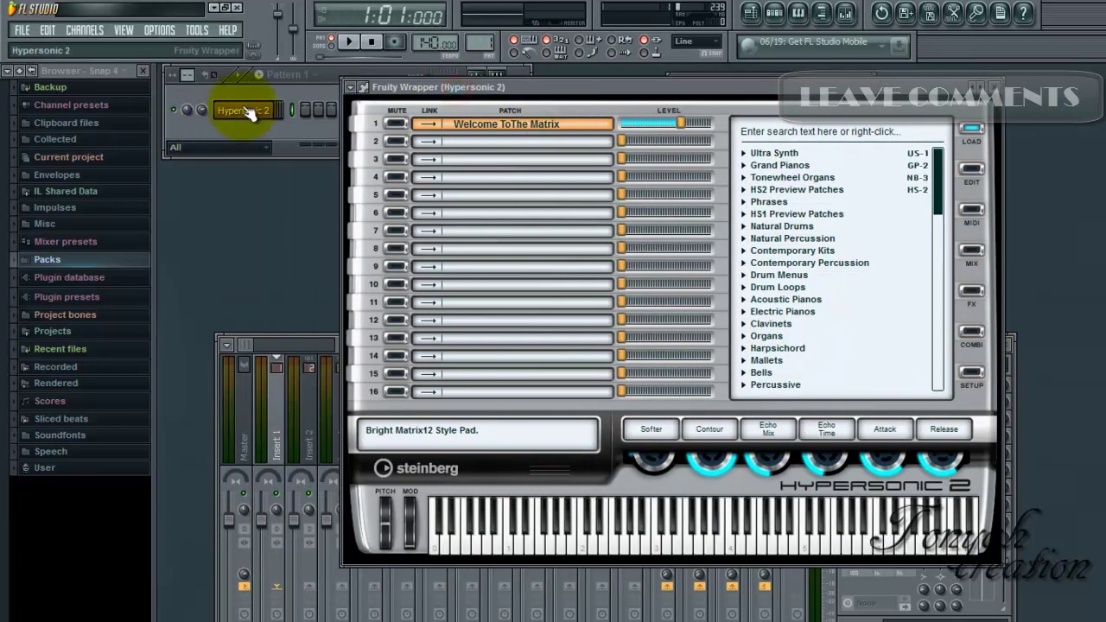
Check the reloaded Hypersonic 2's audio output setup, wrapper output connections and active output count
{"action": "left_click", "coordinate": [971, 375]}
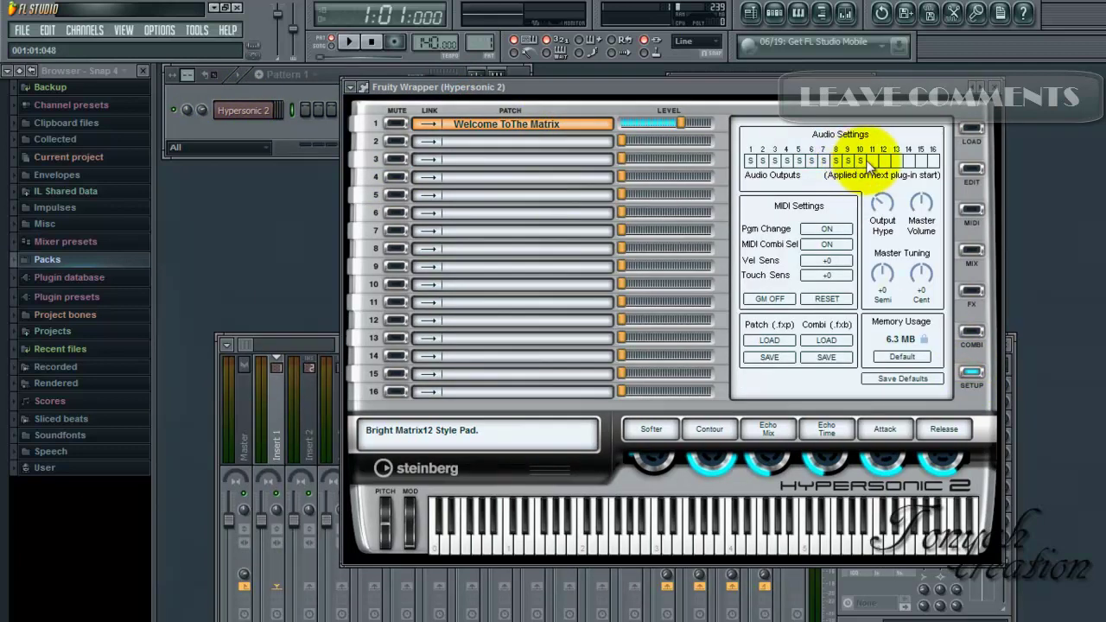
{"action": "left_click", "coordinate": [367, 88]}
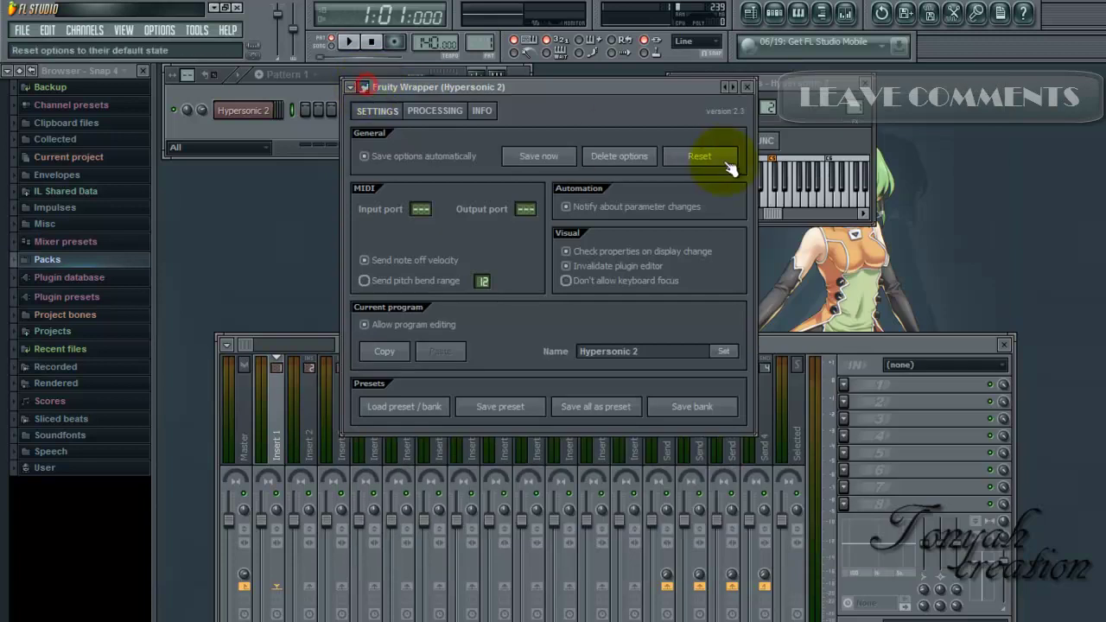
{"action": "left_click", "coordinate": [457, 116]}
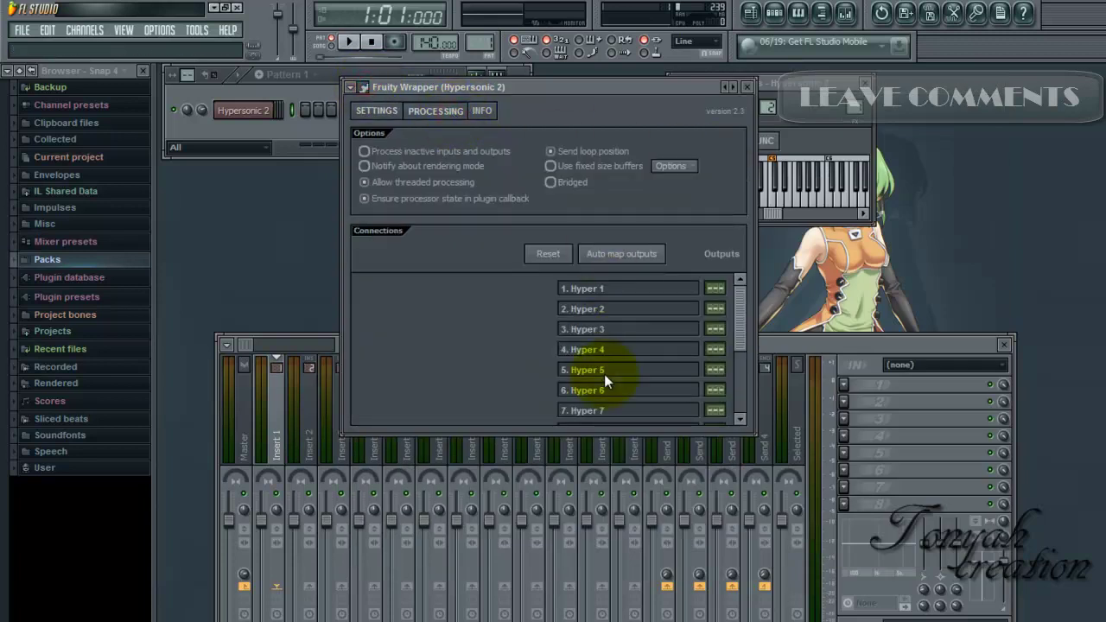
{"action": "left_click", "coordinate": [482, 111]}
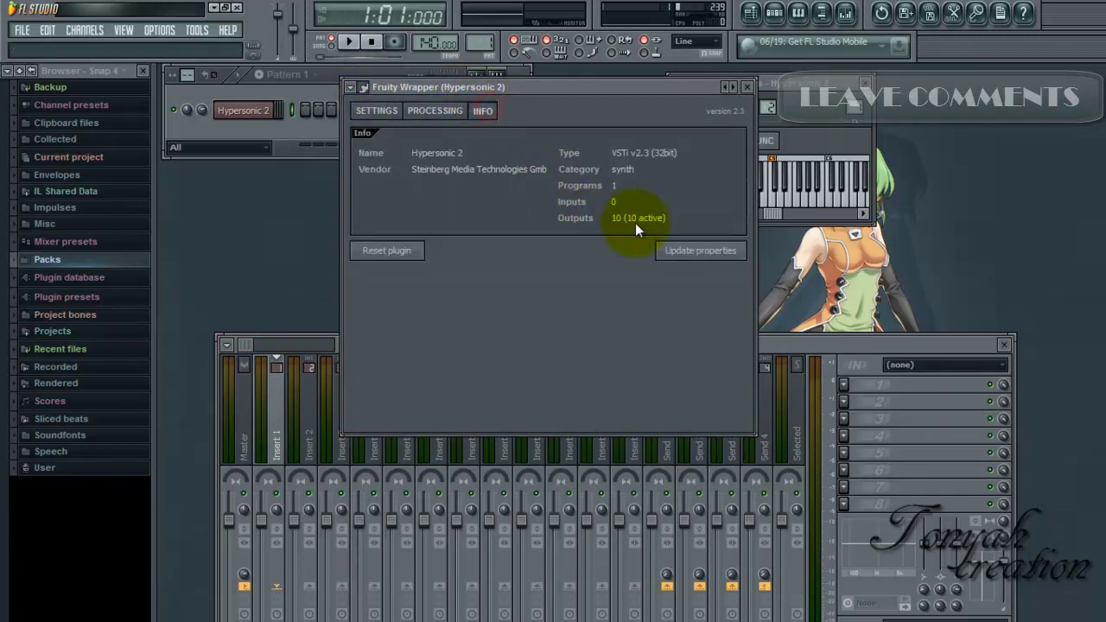
{"action": "left_click", "coordinate": [377, 111]}
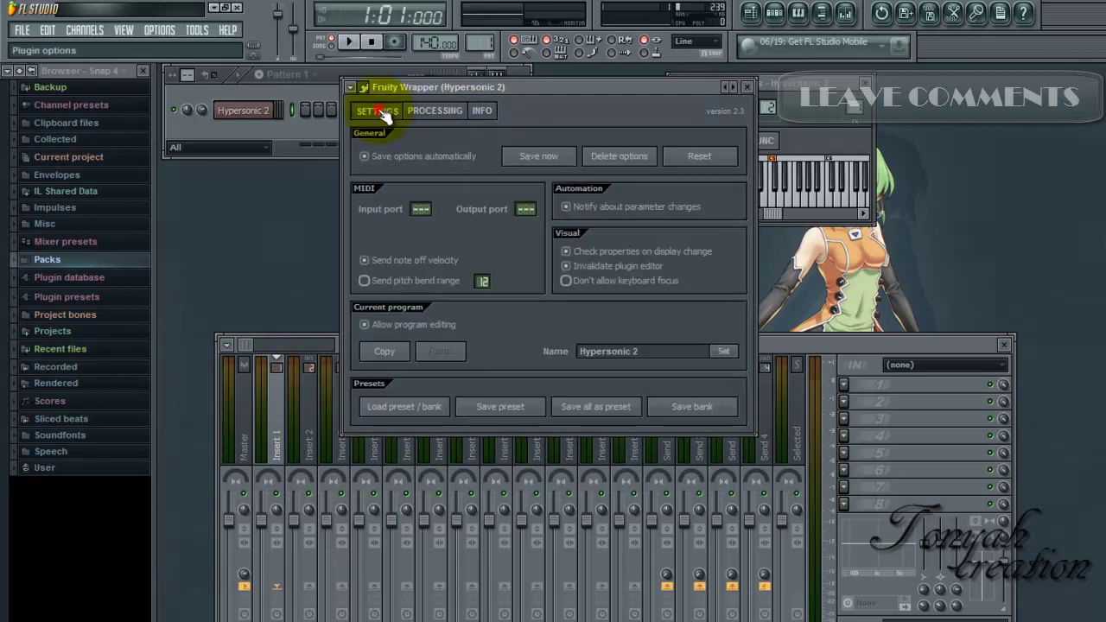
{"action": "left_click", "coordinate": [364, 87]}
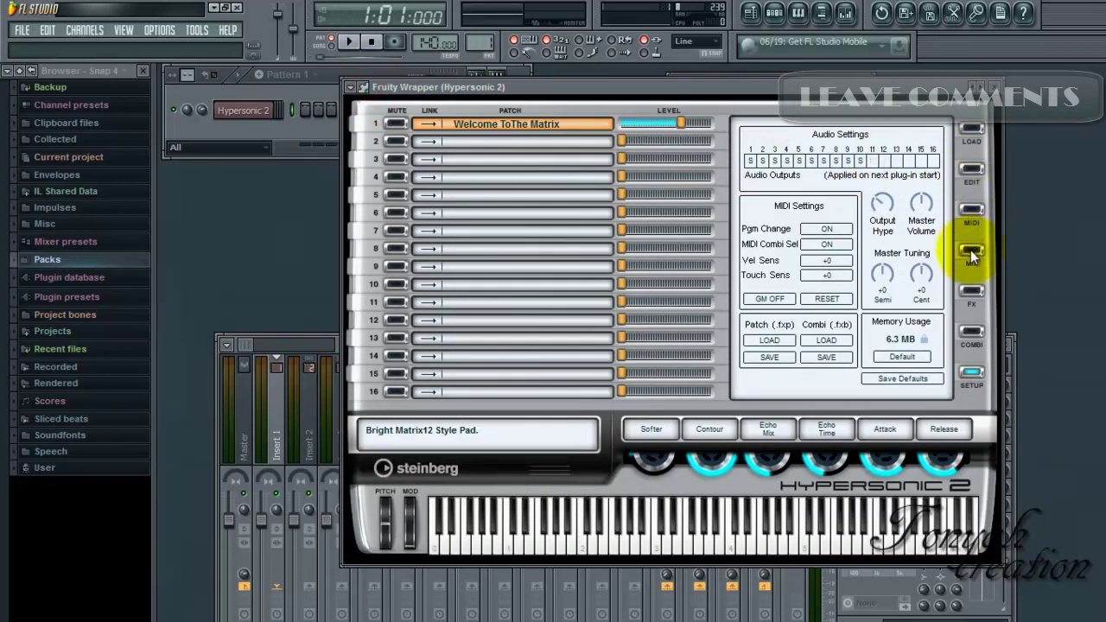
Assign Hypersonic 2's parts 2, 3 and 4 to outputs 2, 3 and 4 in the plugin's mix settings
{"action": "left_click", "coordinate": [971, 250]}
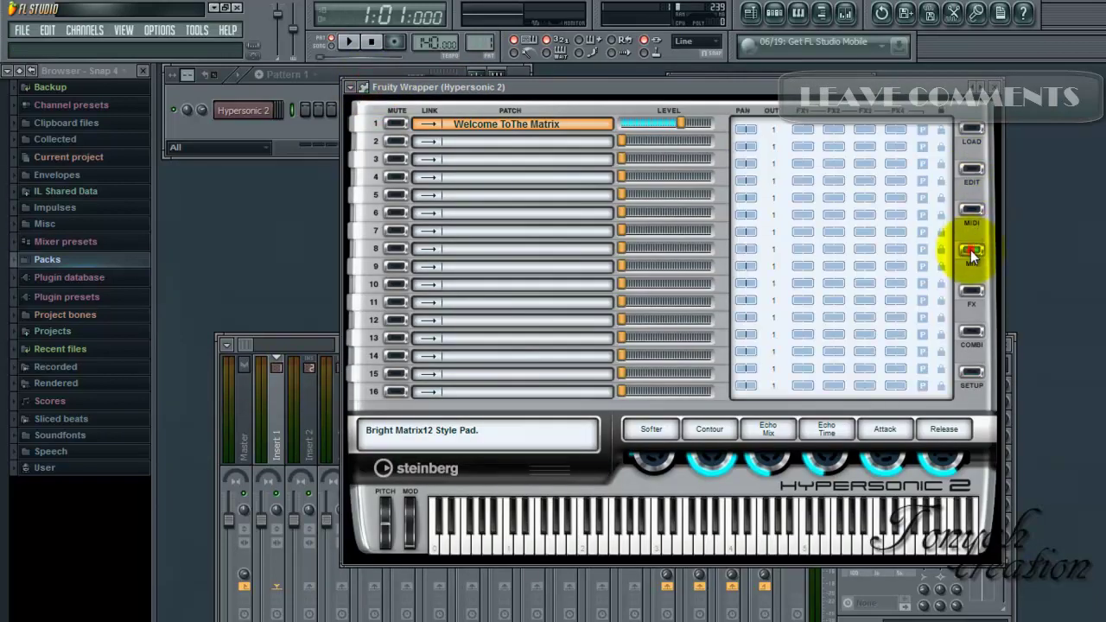
{"action": "left_click", "coordinate": [772, 147]}
{"action": "left_click", "coordinate": [792, 197]}
{"action": "left_click", "coordinate": [773, 163]}
{"action": "left_click", "coordinate": [787, 222]}
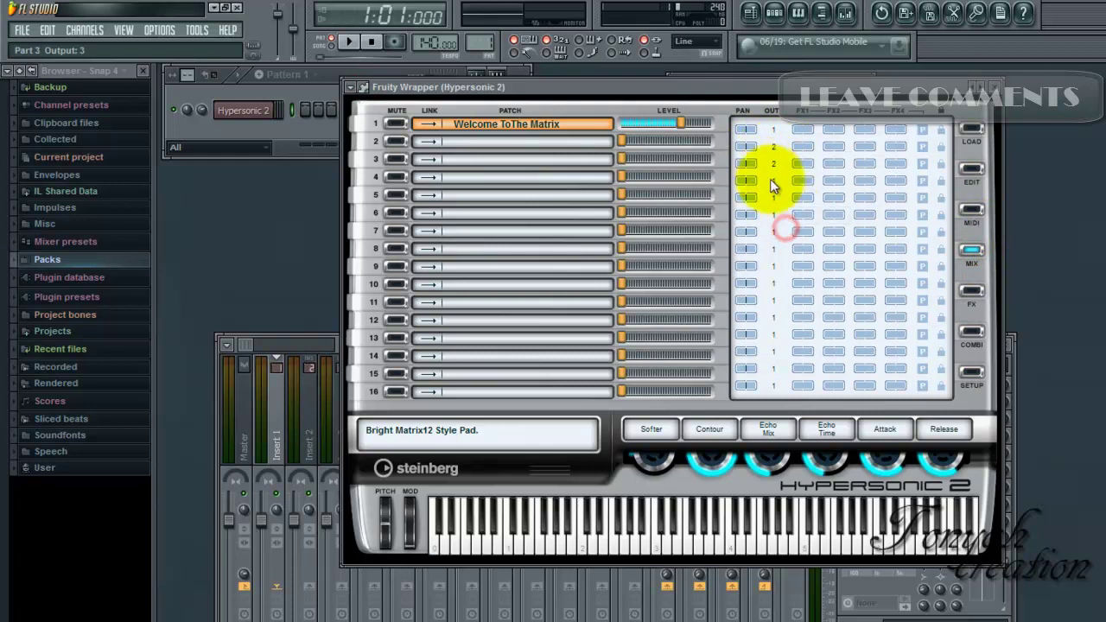
{"action": "left_click", "coordinate": [773, 165]}
{"action": "left_click", "coordinate": [791, 231]}
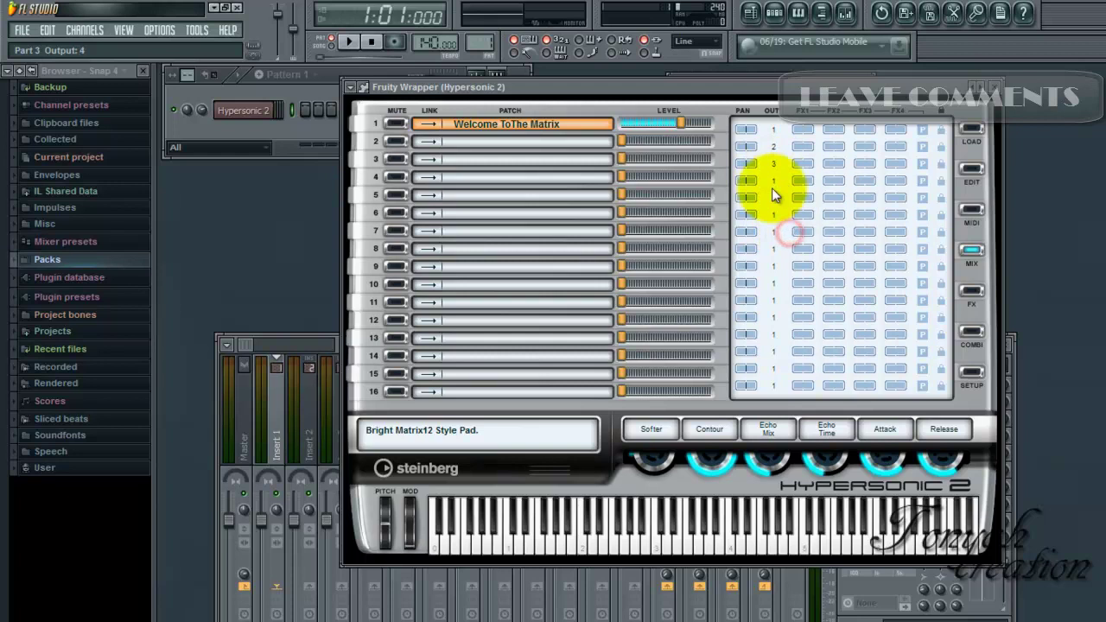
{"action": "left_click", "coordinate": [773, 190]}
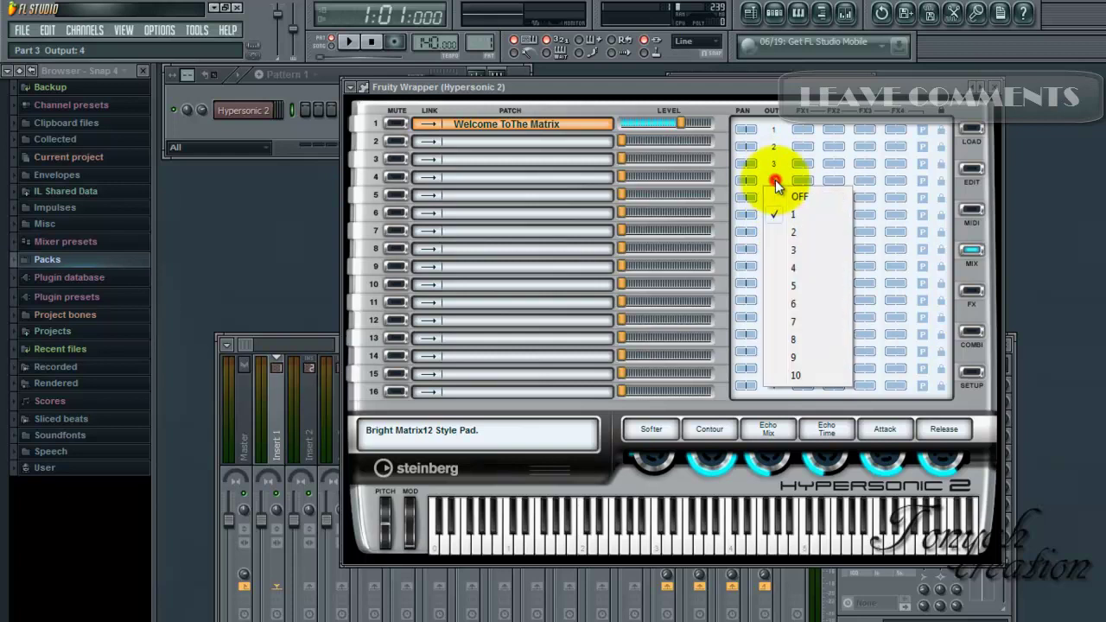
{"action": "left_click", "coordinate": [789, 261]}
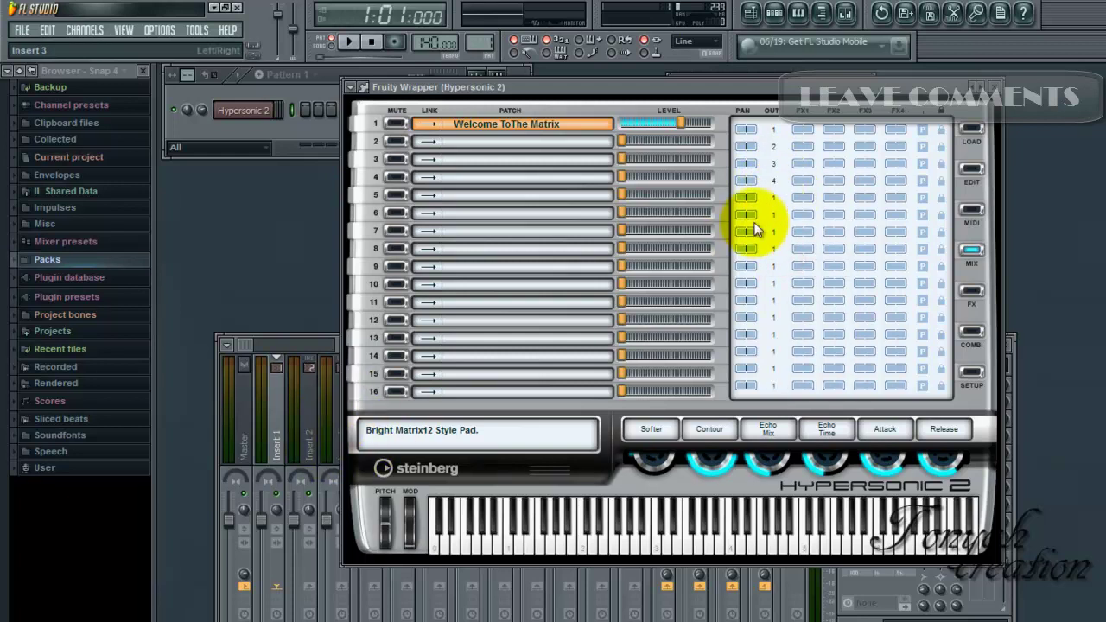
Assign parts 5 through 10 to the matching outputs 5 through 10, one output per part
{"action": "left_click", "coordinate": [773, 198]}
{"action": "left_click", "coordinate": [780, 300]}
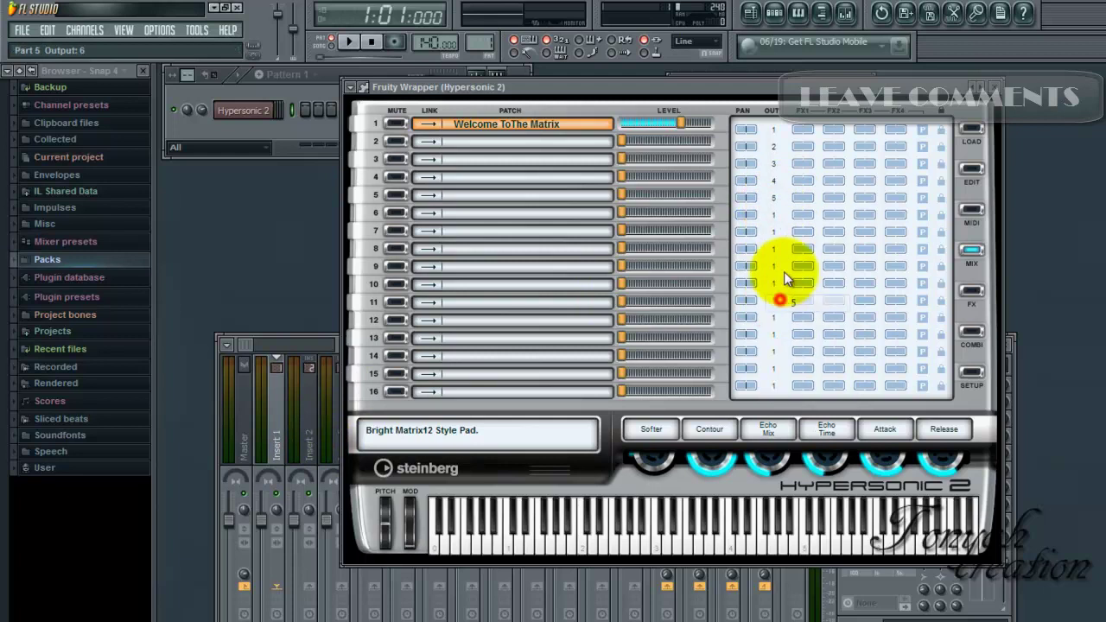
{"action": "left_click", "coordinate": [773, 214]}
{"action": "left_click", "coordinate": [786, 336]}
{"action": "left_click", "coordinate": [770, 231]}
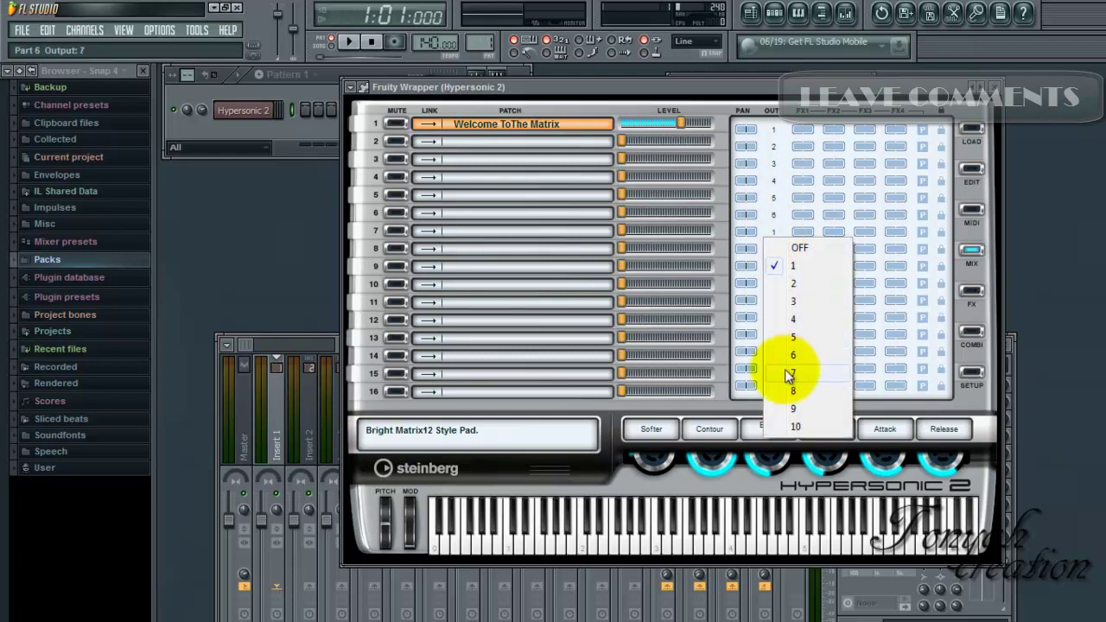
{"action": "left_click", "coordinate": [784, 372]}
{"action": "left_click", "coordinate": [776, 246]}
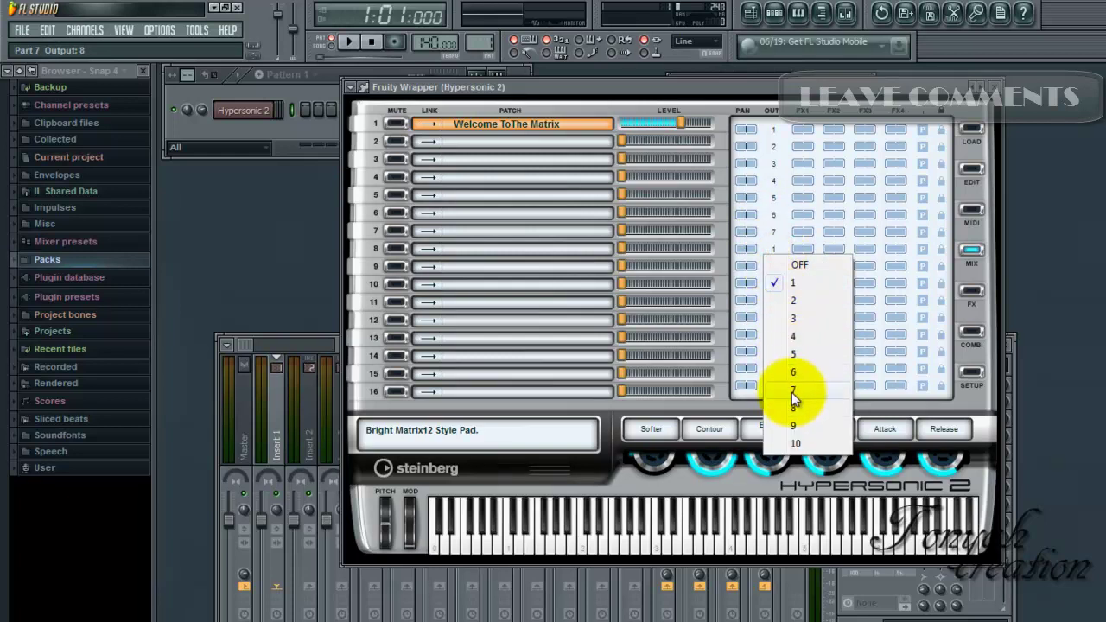
{"action": "left_click", "coordinate": [794, 409]}
{"action": "left_click", "coordinate": [775, 268]}
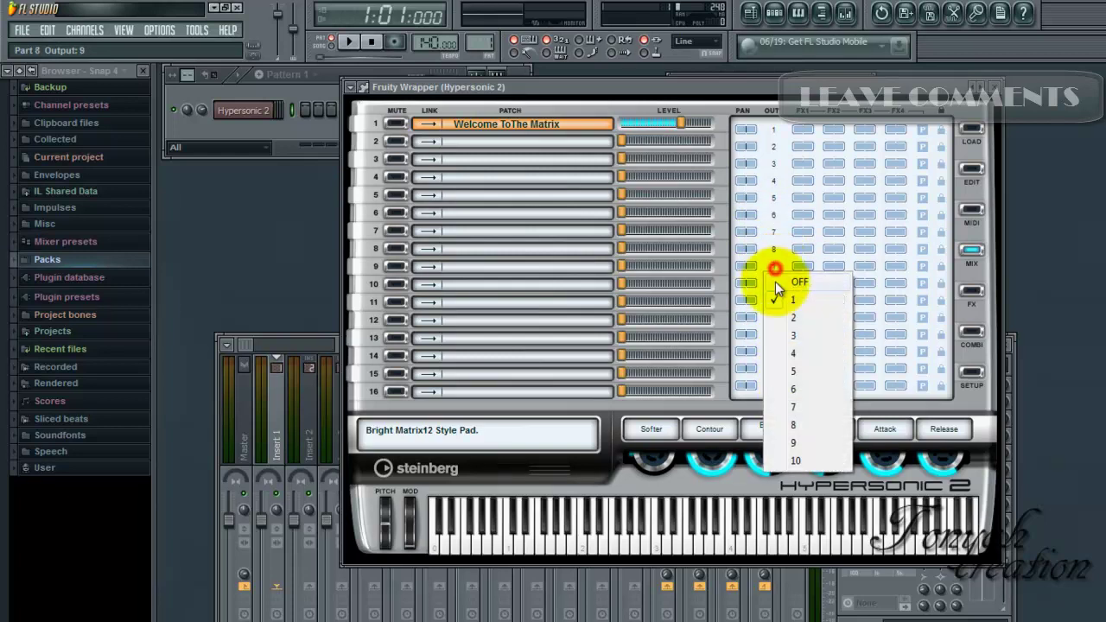
{"action": "left_click", "coordinate": [802, 440]}
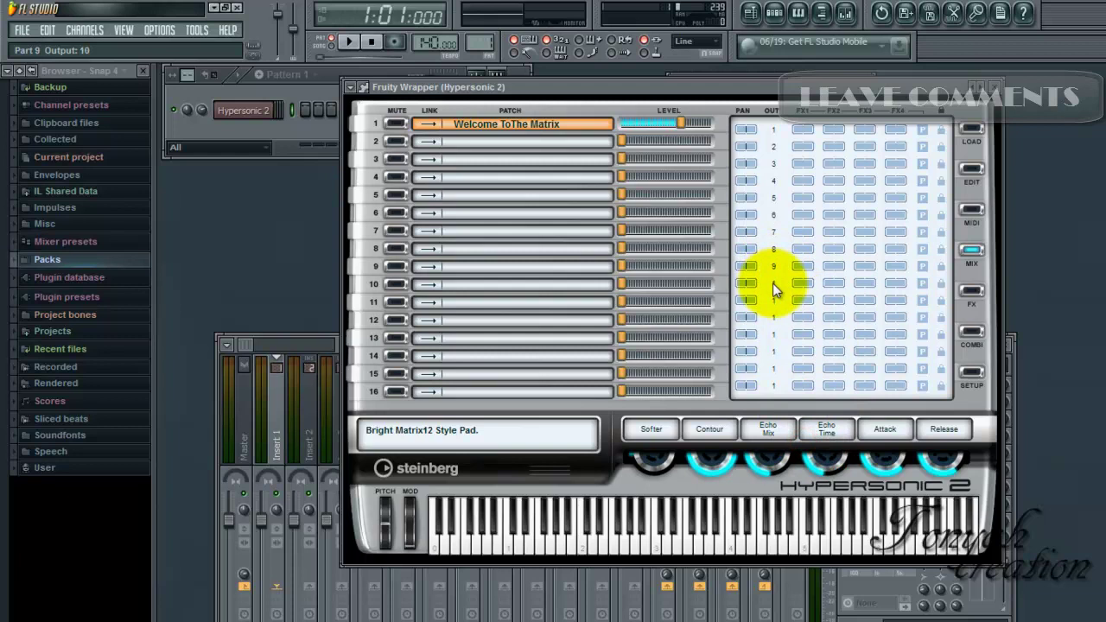
{"action": "left_click", "coordinate": [773, 283]}
{"action": "left_click", "coordinate": [795, 477]}
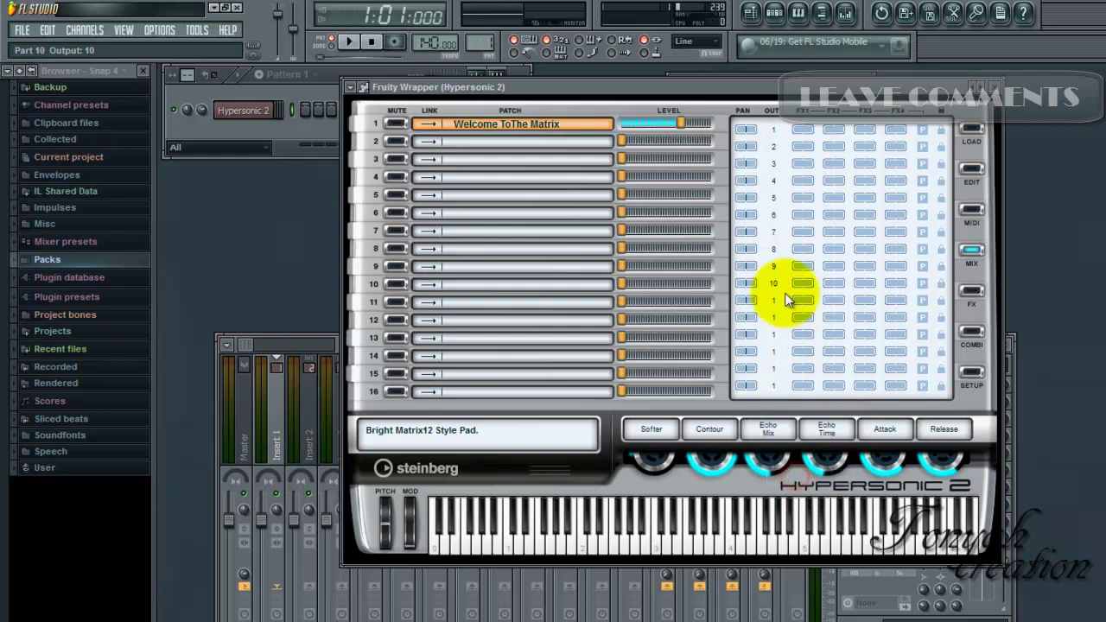
Load the Funky Clavinet patch from Phrases into part 1 and select the empty part 2 slot
{"action": "left_click", "coordinate": [971, 373]}
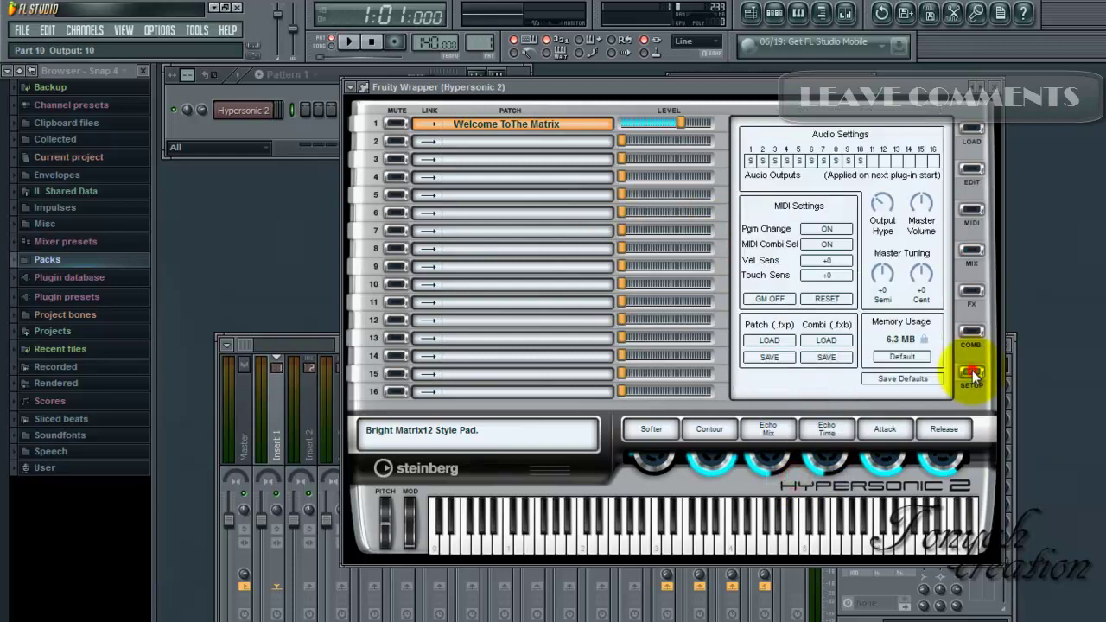
{"action": "left_click", "coordinate": [480, 127]}
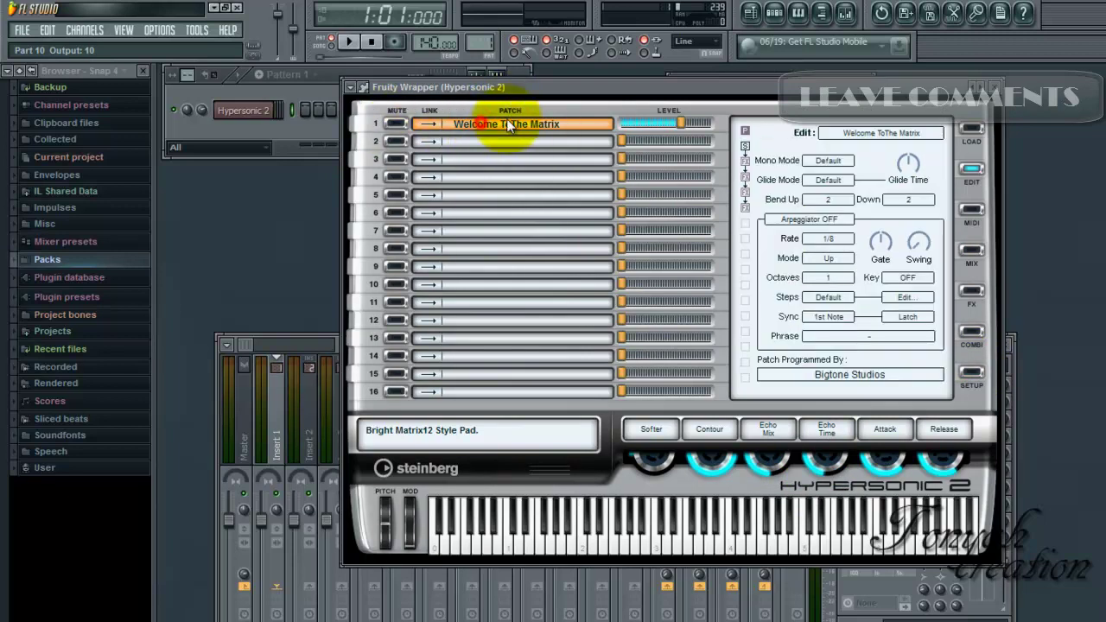
{"action": "left_click", "coordinate": [971, 130]}
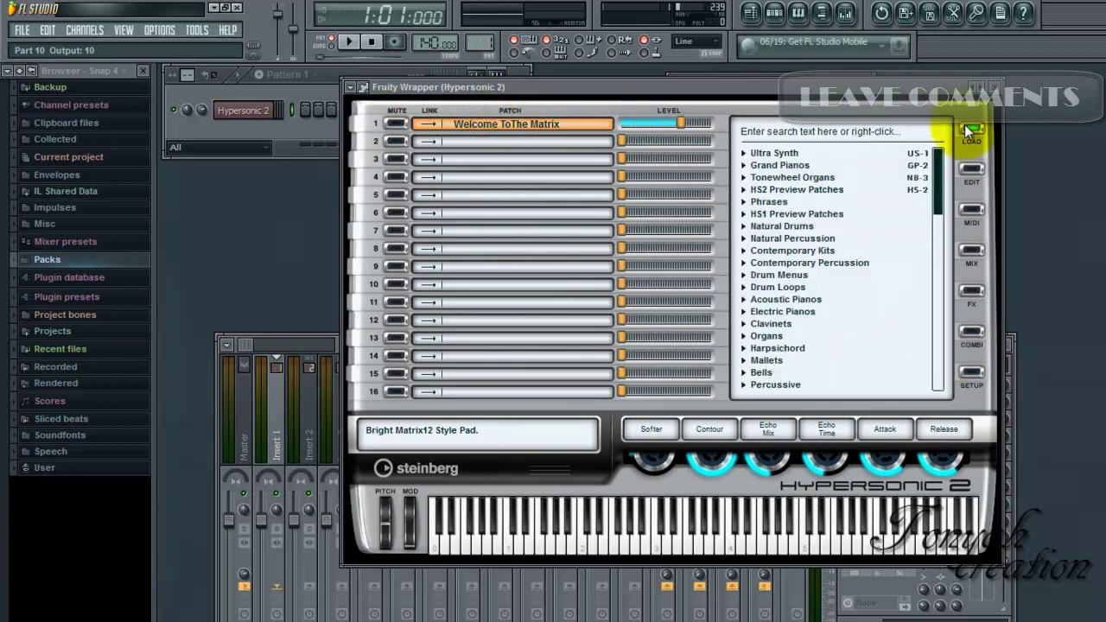
{"action": "left_click", "coordinate": [773, 200]}
{"action": "left_click", "coordinate": [795, 238]}
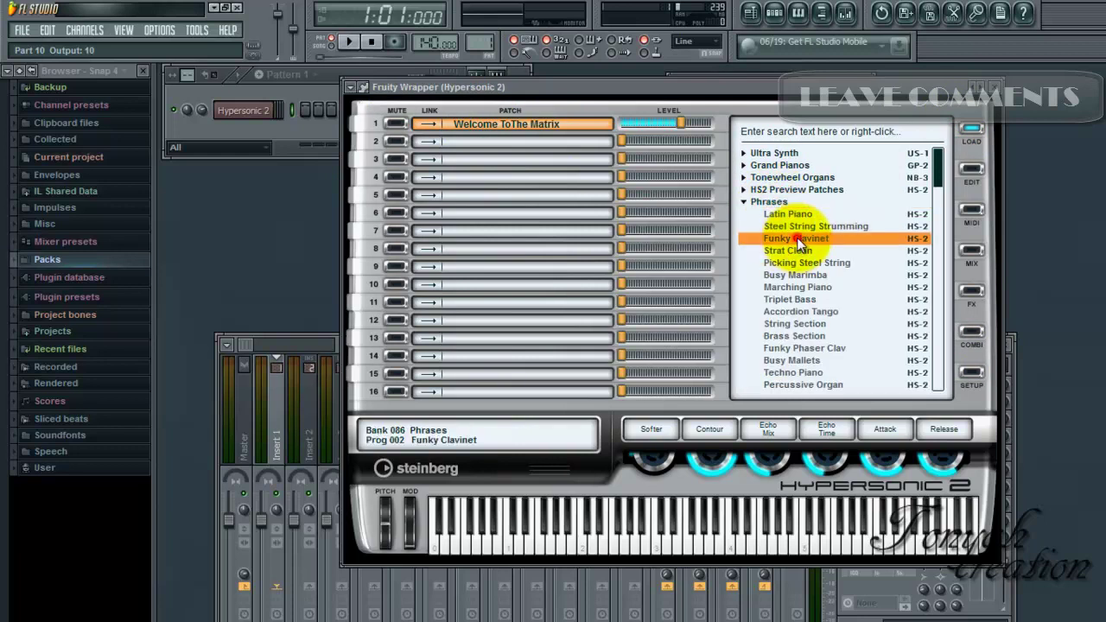
{"action": "left_click", "coordinate": [743, 201]}
{"action": "left_click", "coordinate": [494, 143]}
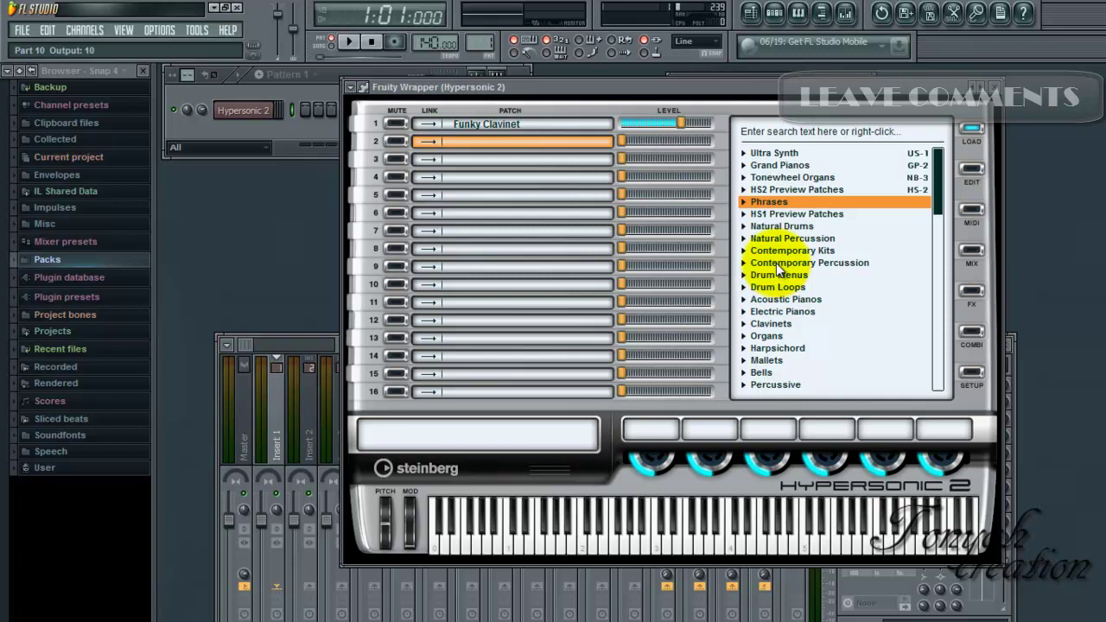
Load the Fat Clav patch from Clavinets into part 2 and select the empty part 3 slot
{"action": "left_click", "coordinate": [771, 323]}
{"action": "left_click", "coordinate": [783, 349]}
{"action": "left_click", "coordinate": [494, 159]}
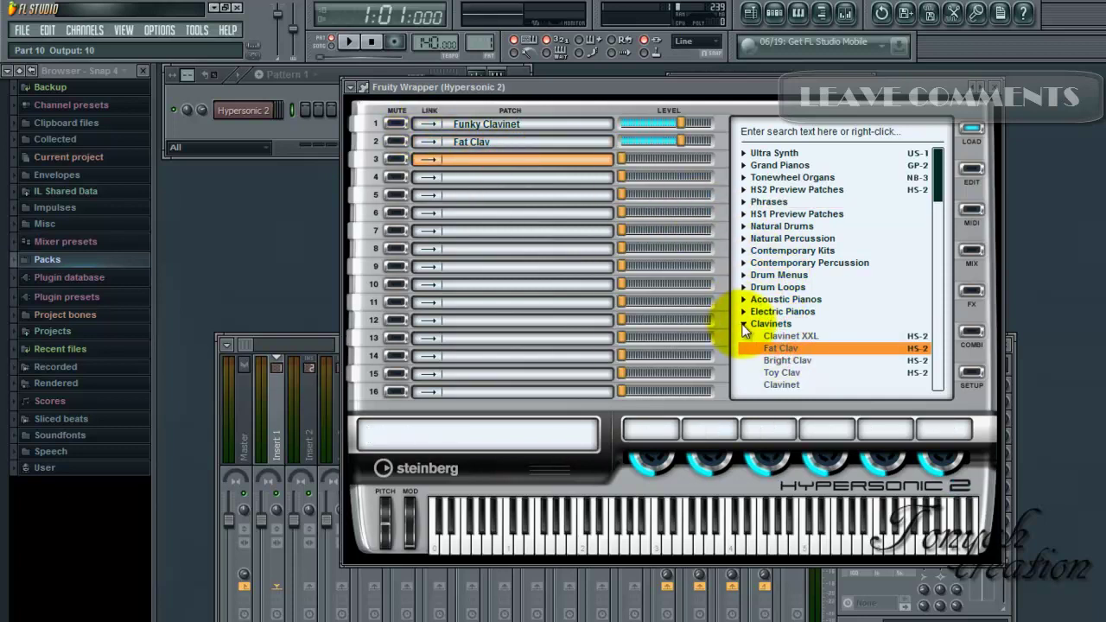
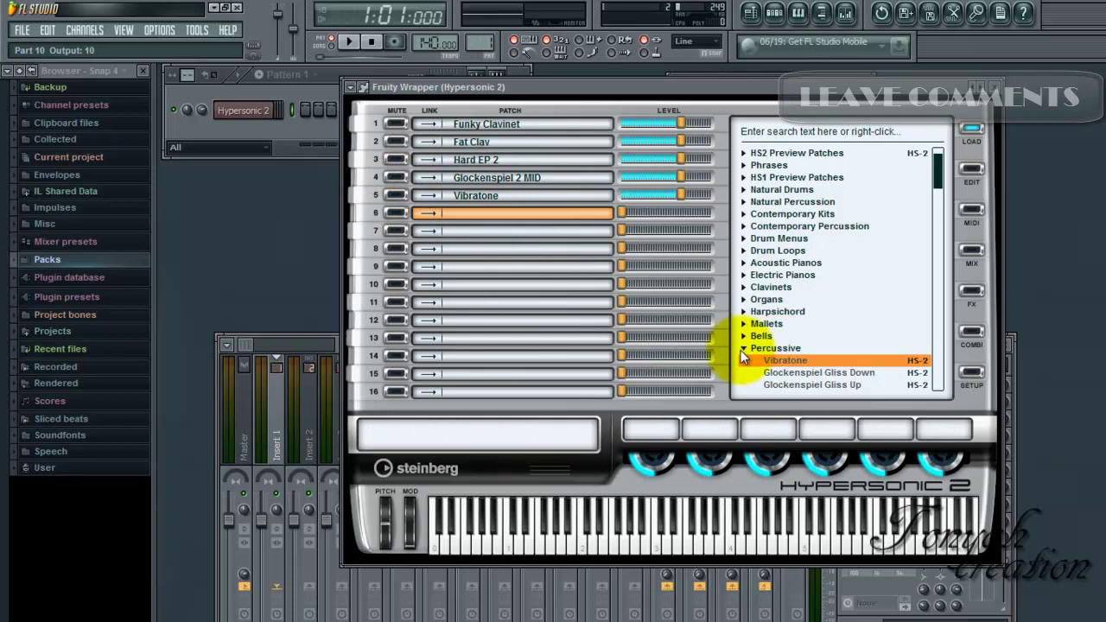
Load the Harpsi Choir patch from the Harpsichord category into part 6
{"action": "scroll", "coordinate": [877, 253], "scroll_direction": "down", "scroll_amount": 1}
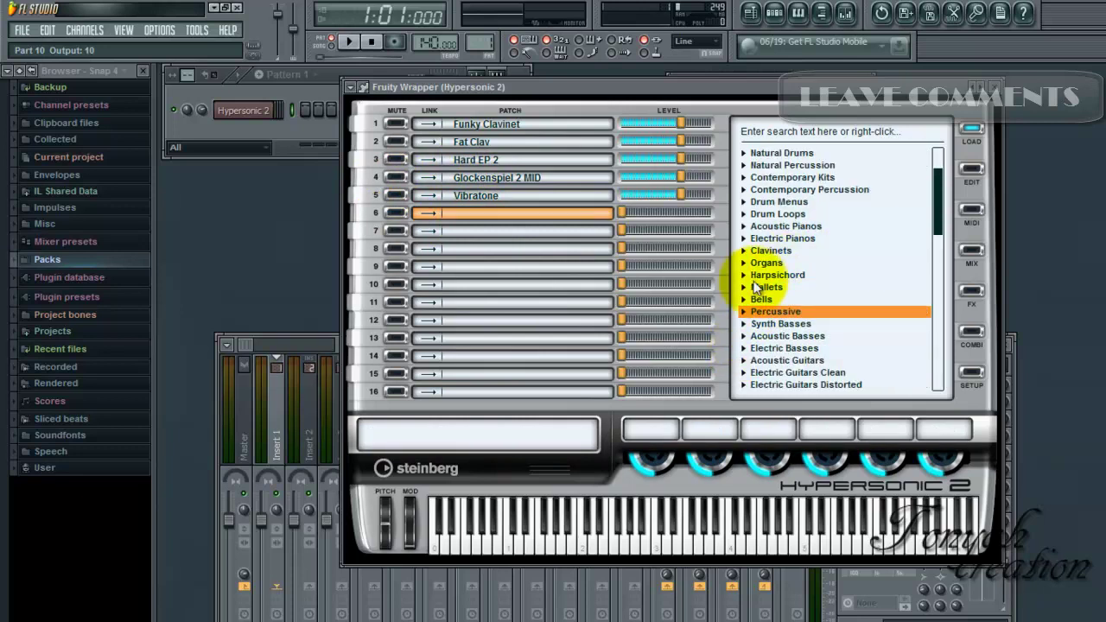
{"action": "left_click", "coordinate": [743, 276]}
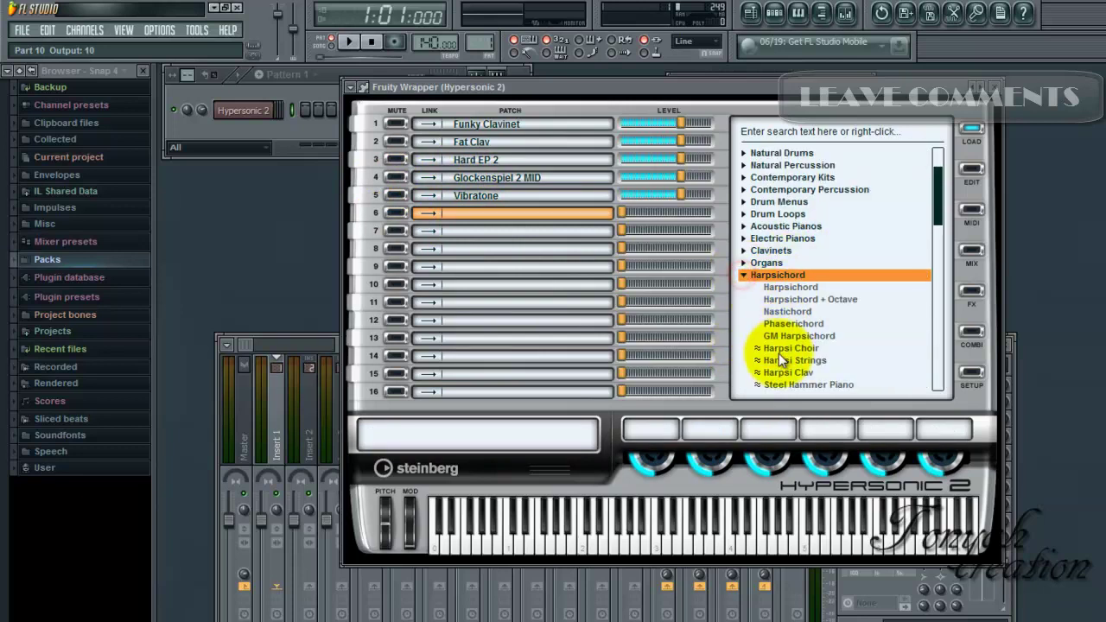
{"action": "left_click", "coordinate": [786, 350]}
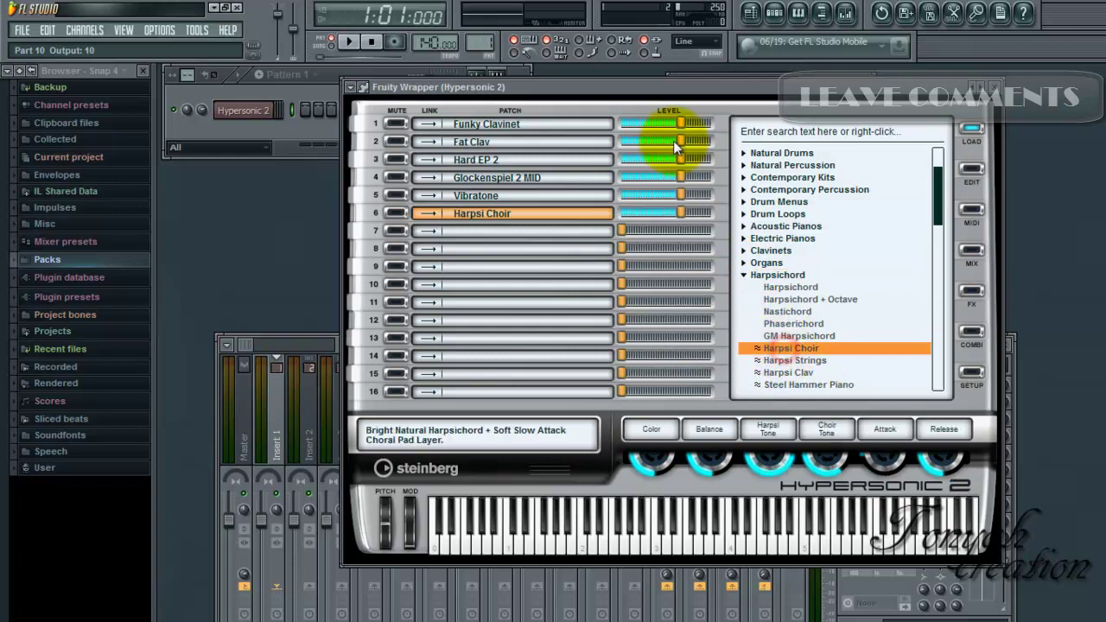
Insert a MIDI Out channel and move Hypersonic 2 above it in the channel list
{"action": "right_click", "coordinate": [258, 119]}
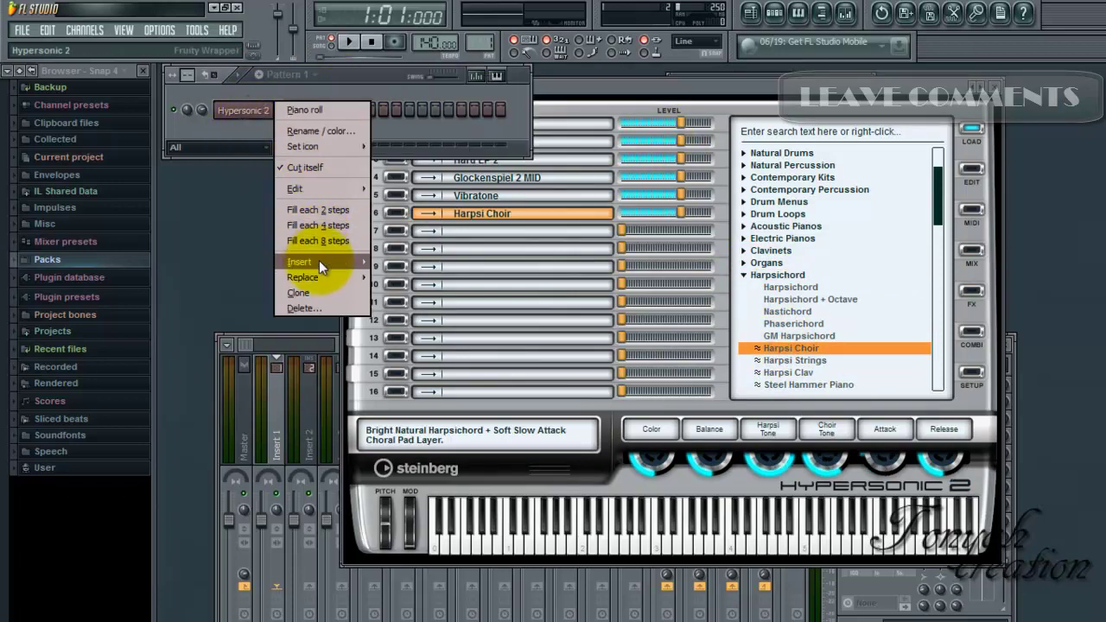
{"action": "mouse_move", "coordinate": [319, 260]}
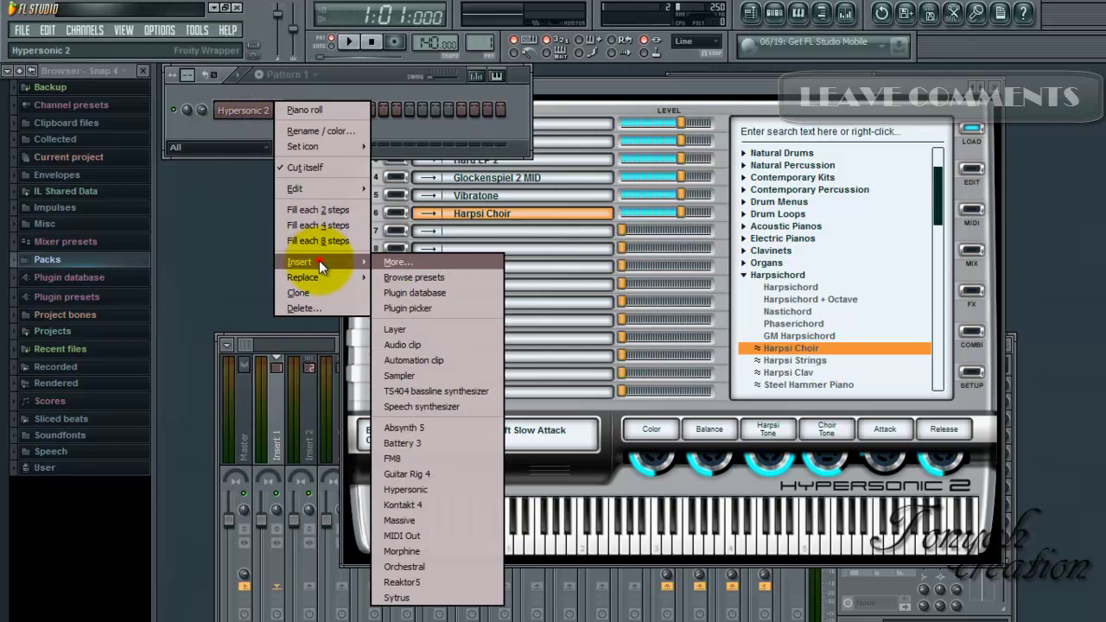
{"action": "left_click", "coordinate": [407, 536]}
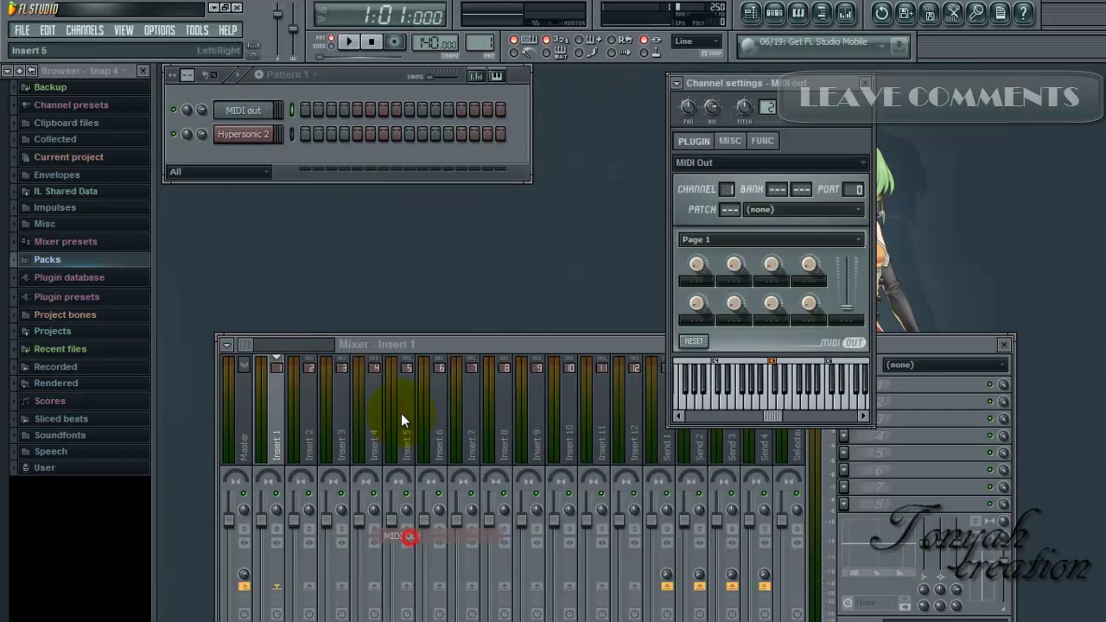
{"action": "left_click", "coordinate": [289, 136]}
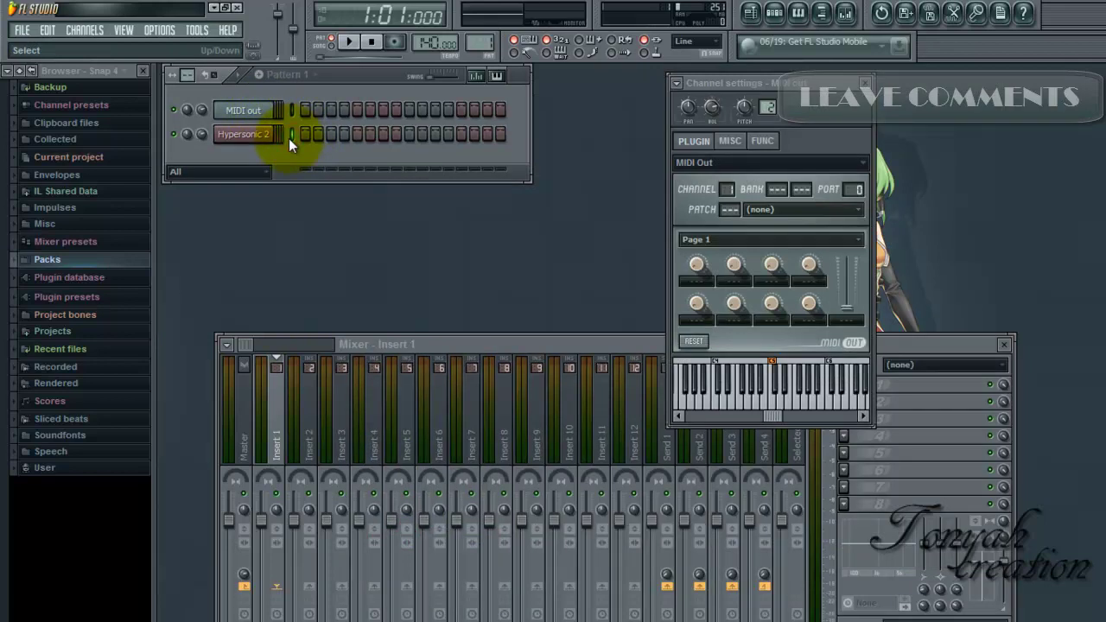
{"action": "key", "text": "alt+Up"}
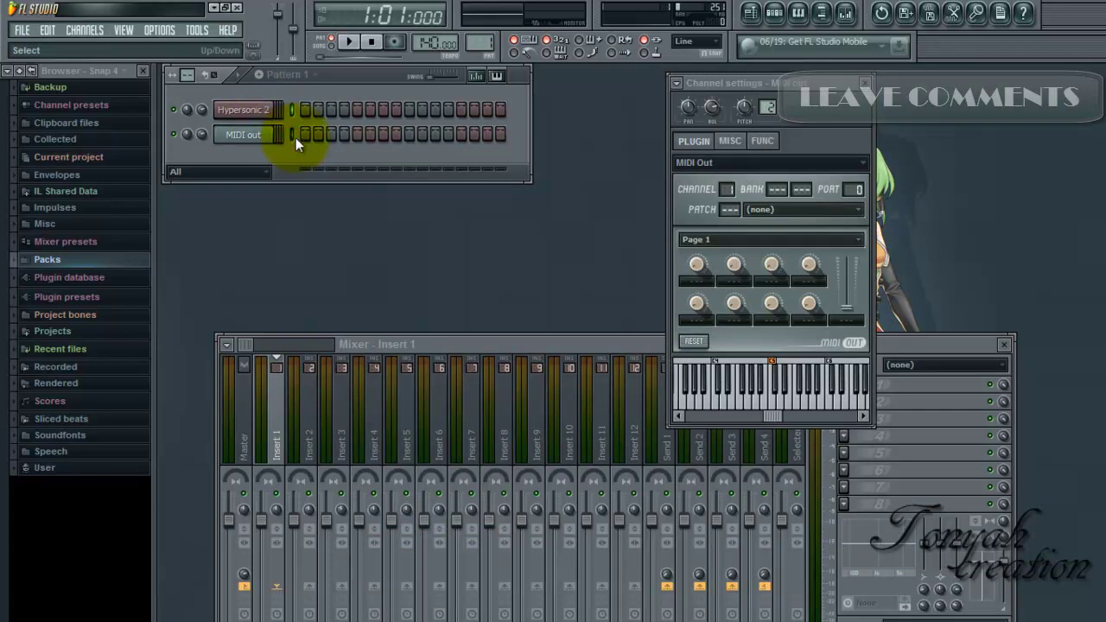
{"action": "left_click", "coordinate": [253, 138]}
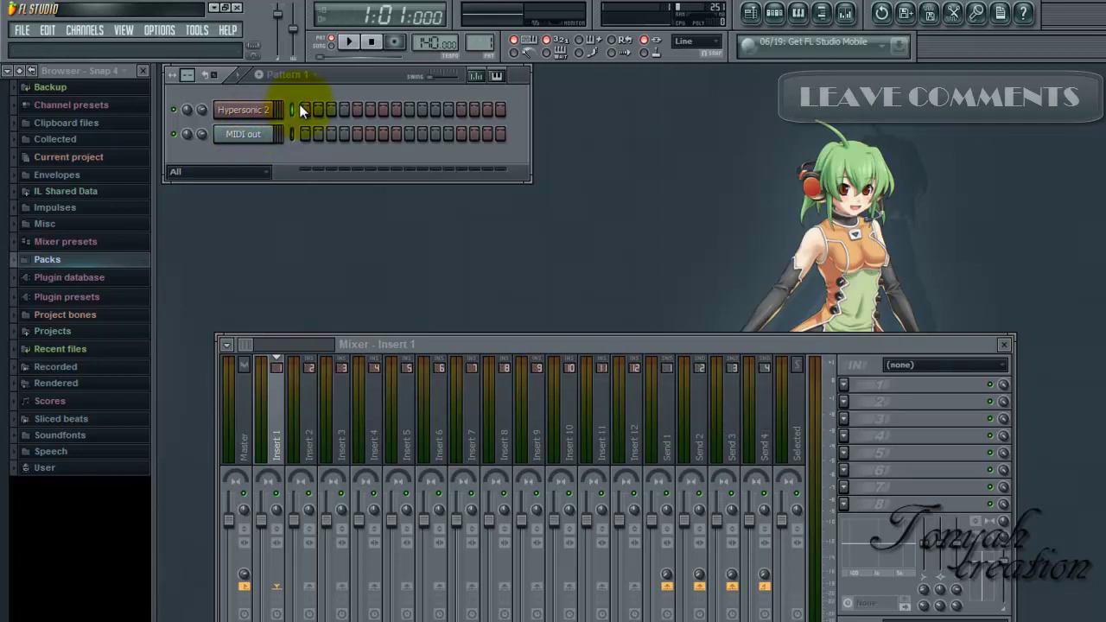
Clone the MIDI Out channel four times, up to MIDI out #5
{"action": "right_click", "coordinate": [256, 140]}
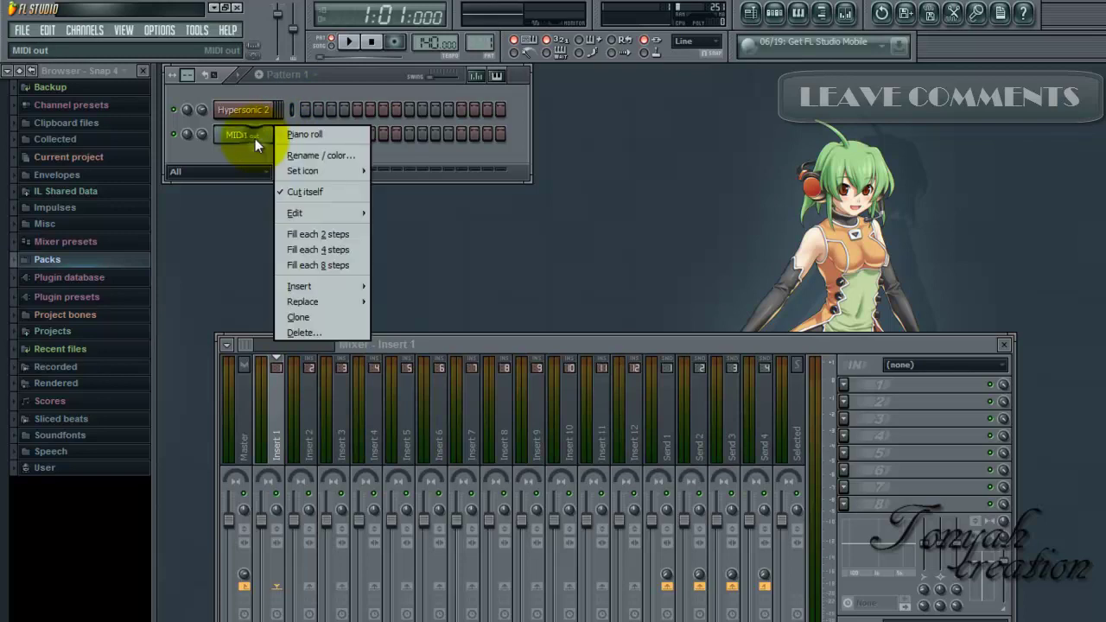
{"action": "left_click", "coordinate": [290, 321]}
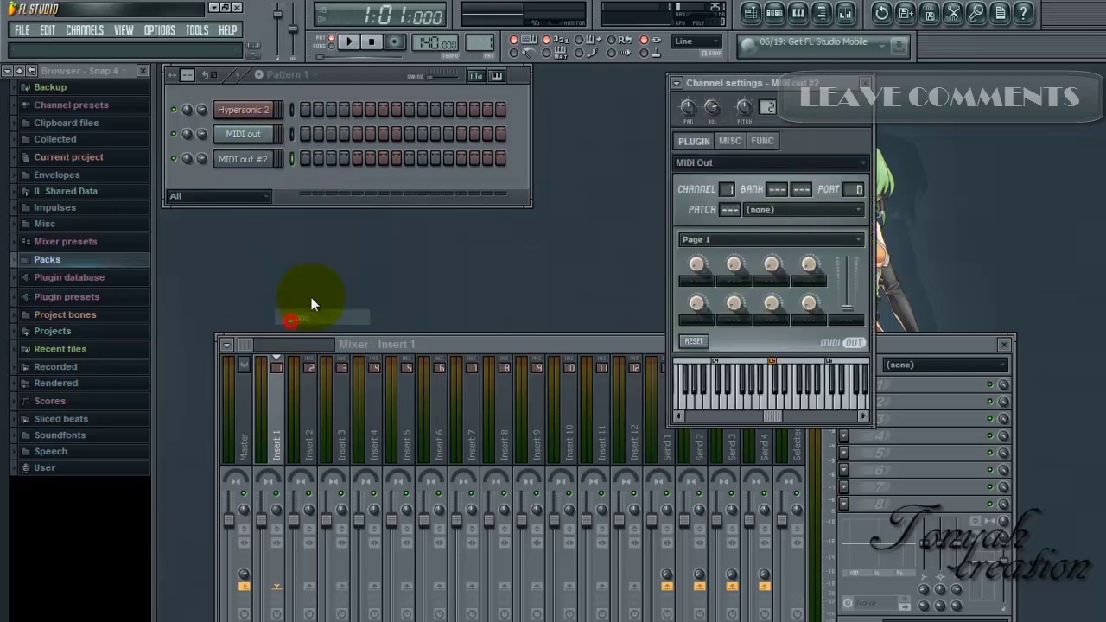
{"action": "right_click", "coordinate": [246, 164]}
{"action": "left_click", "coordinate": [294, 342]}
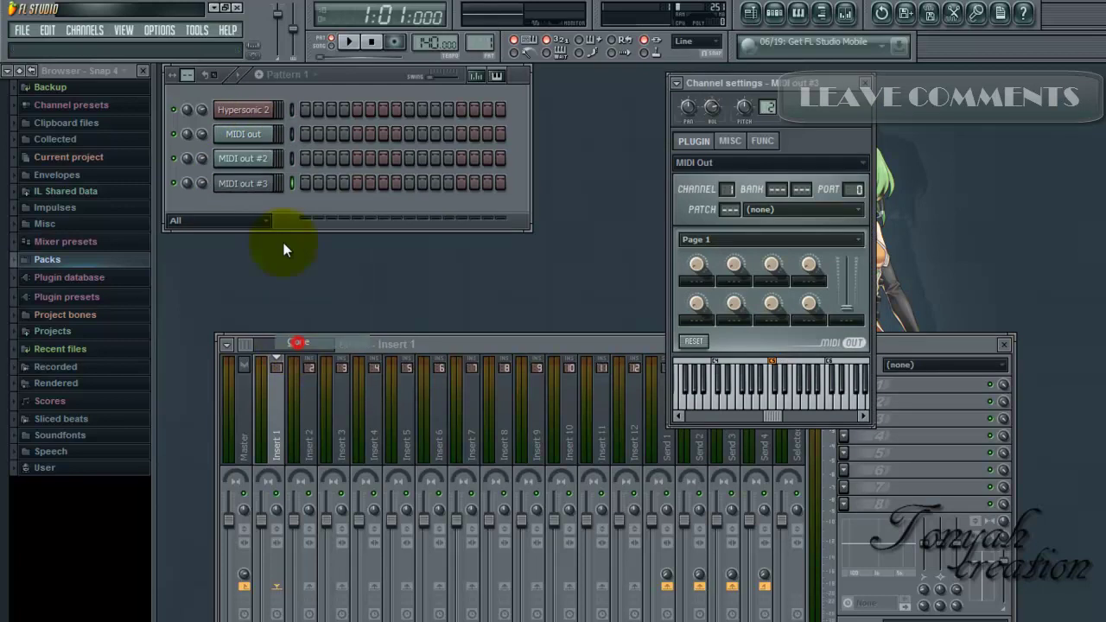
{"action": "right_click", "coordinate": [246, 184]}
{"action": "left_click", "coordinate": [284, 366]}
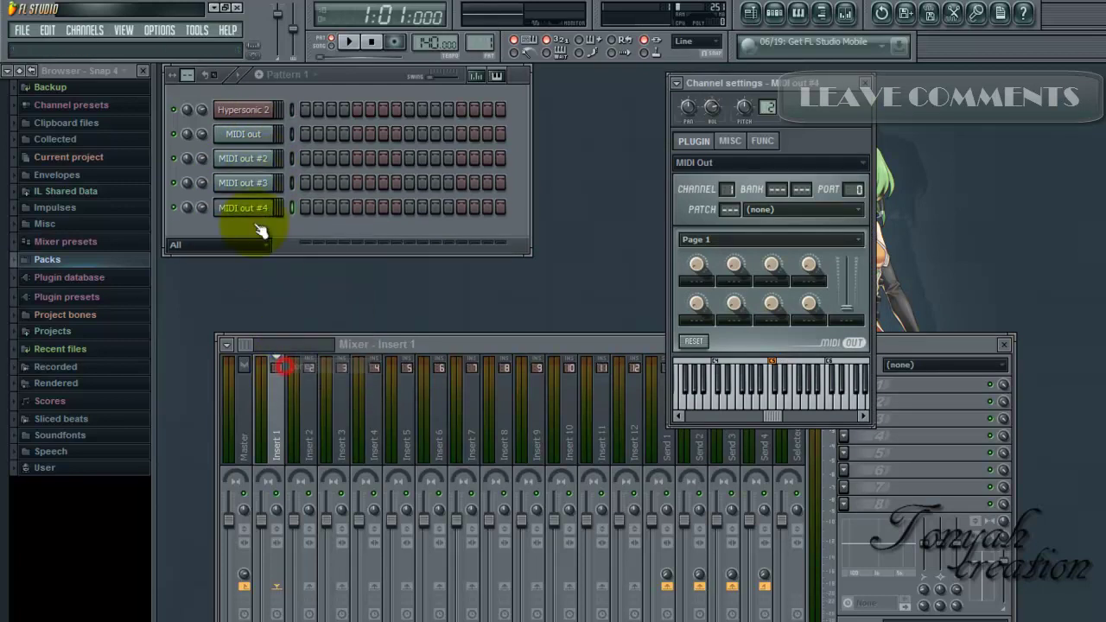
{"action": "right_click", "coordinate": [251, 212]}
{"action": "left_click", "coordinate": [289, 391]}
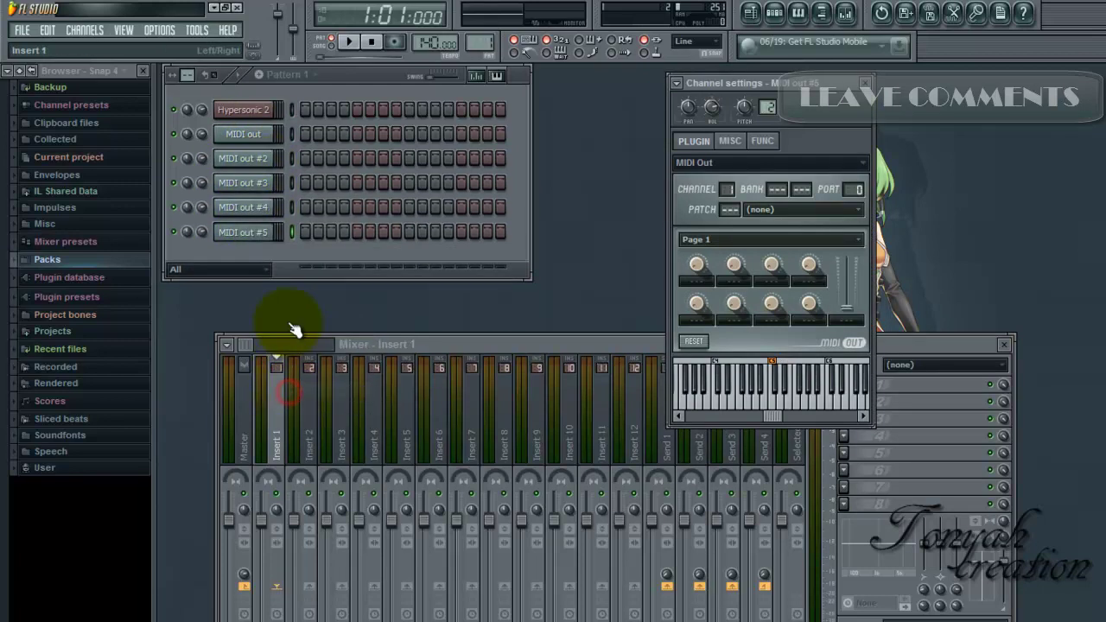
Set the MIDI input port to 0 in Hypersonic 2's wrapper settings
{"action": "left_click", "coordinate": [256, 118]}
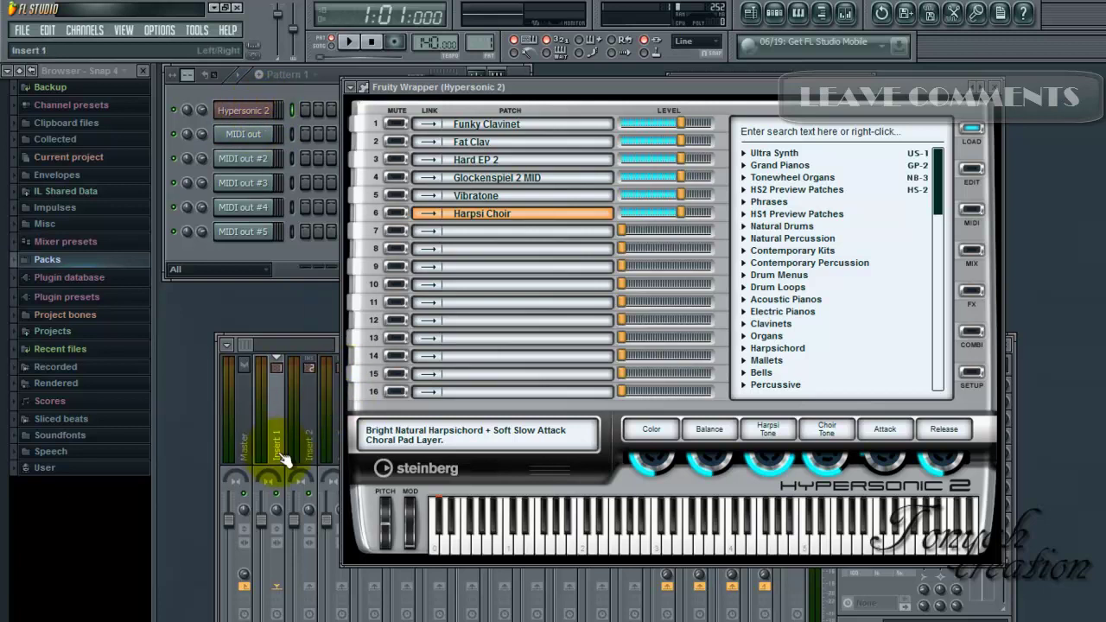
{"action": "left_click_drag", "start_coordinate": [508, 90], "coordinate": [626, 68]}
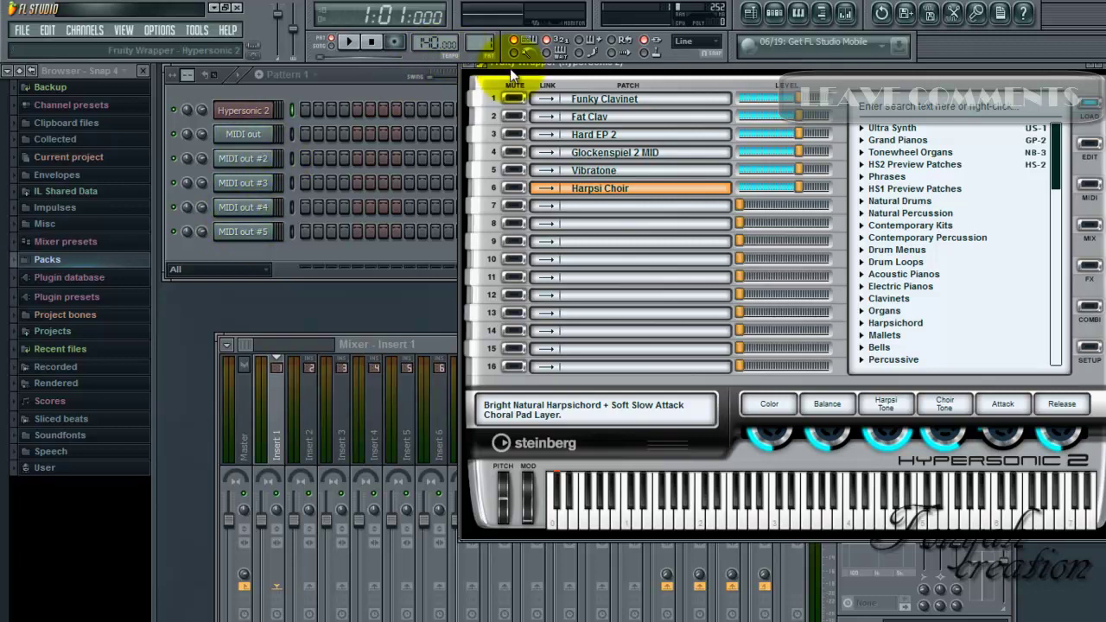
{"action": "left_click_drag", "start_coordinate": [686, 66], "coordinate": [649, 122]}
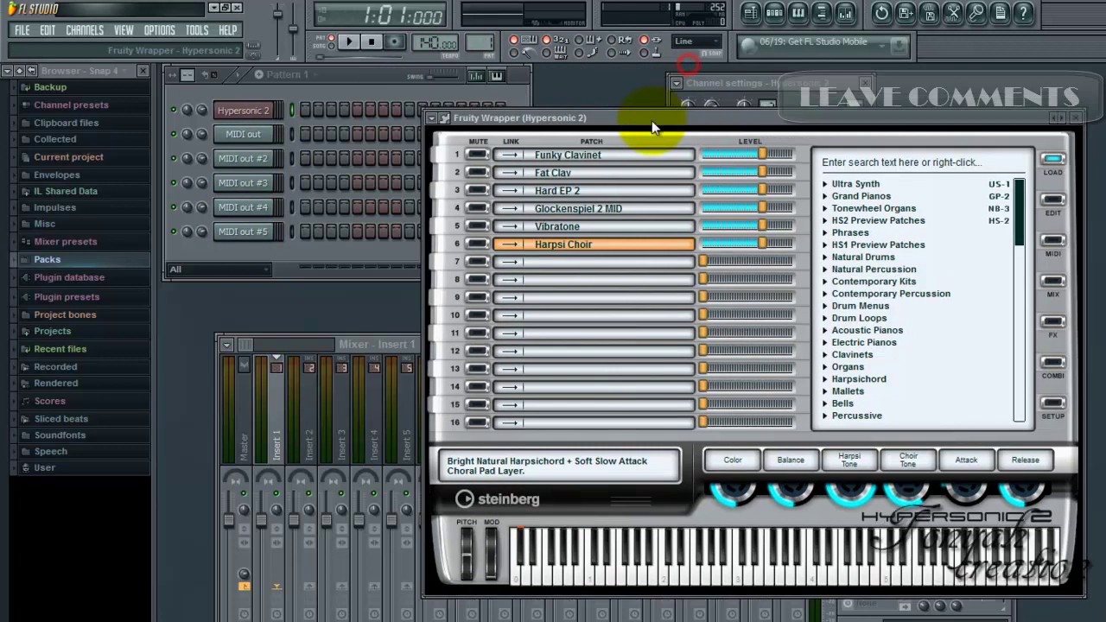
{"action": "left_click", "coordinate": [445, 118]}
{"action": "left_click_drag", "start_coordinate": [504, 236], "coordinate": [501, 230]}
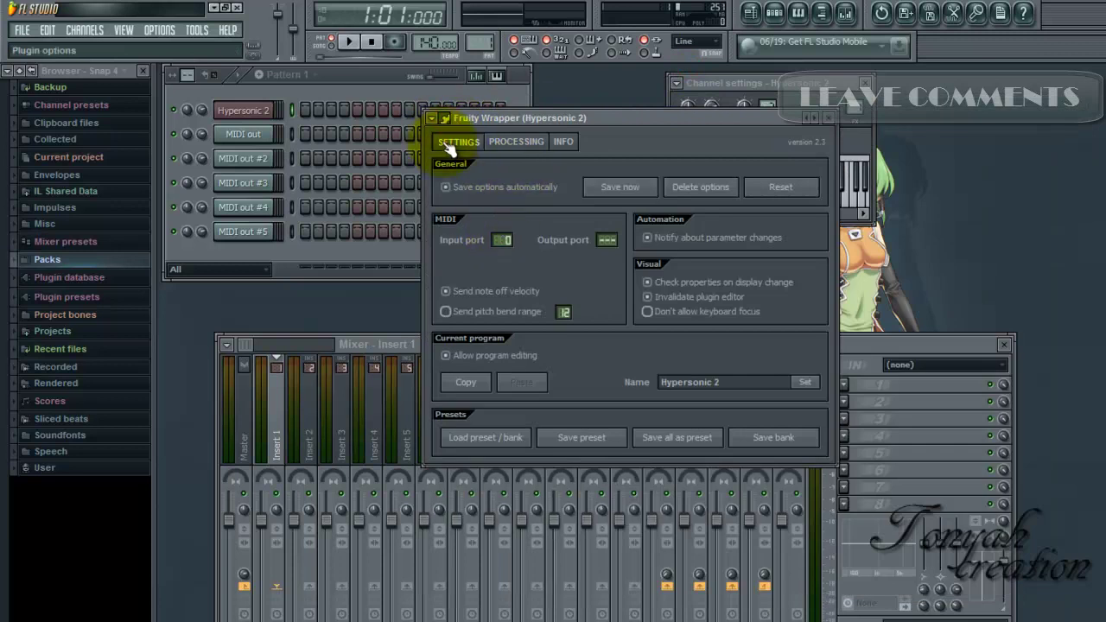
Give the five MIDI out channels consecutive MIDI channel numbers, from 2 for the first to 6 for MIDI out #5
{"action": "left_click", "coordinate": [253, 136]}
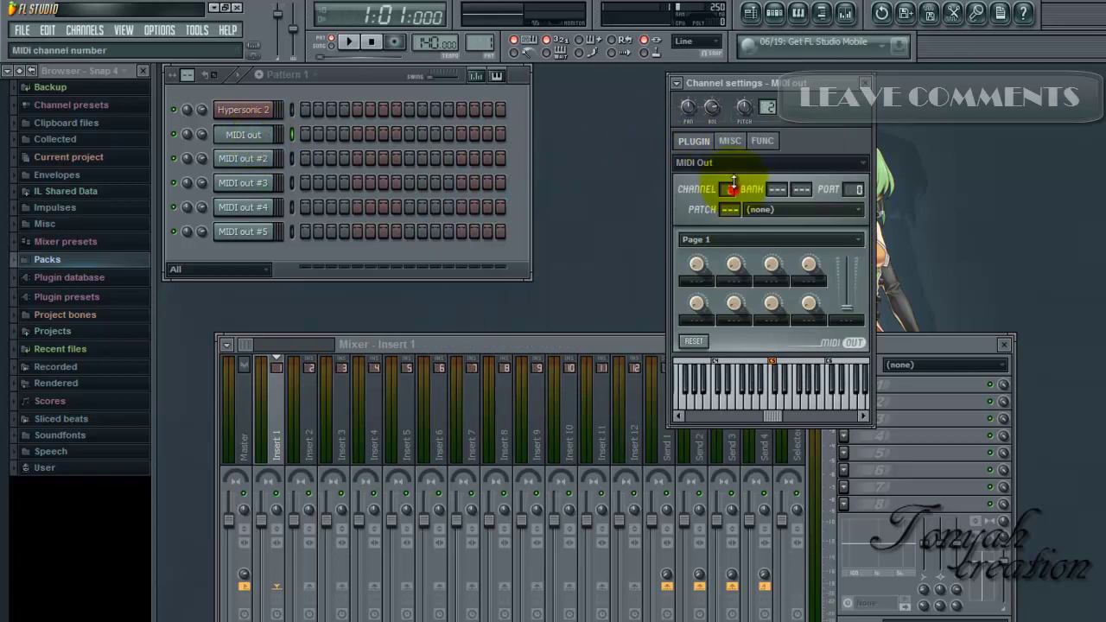
{"action": "left_click", "coordinate": [255, 159]}
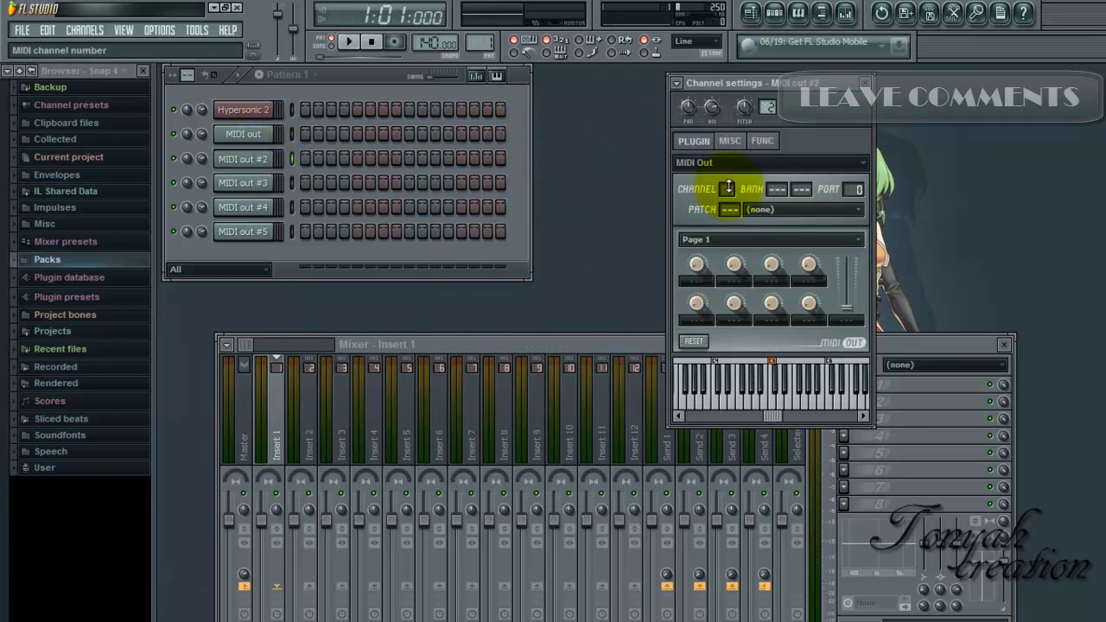
{"action": "left_click", "coordinate": [226, 183]}
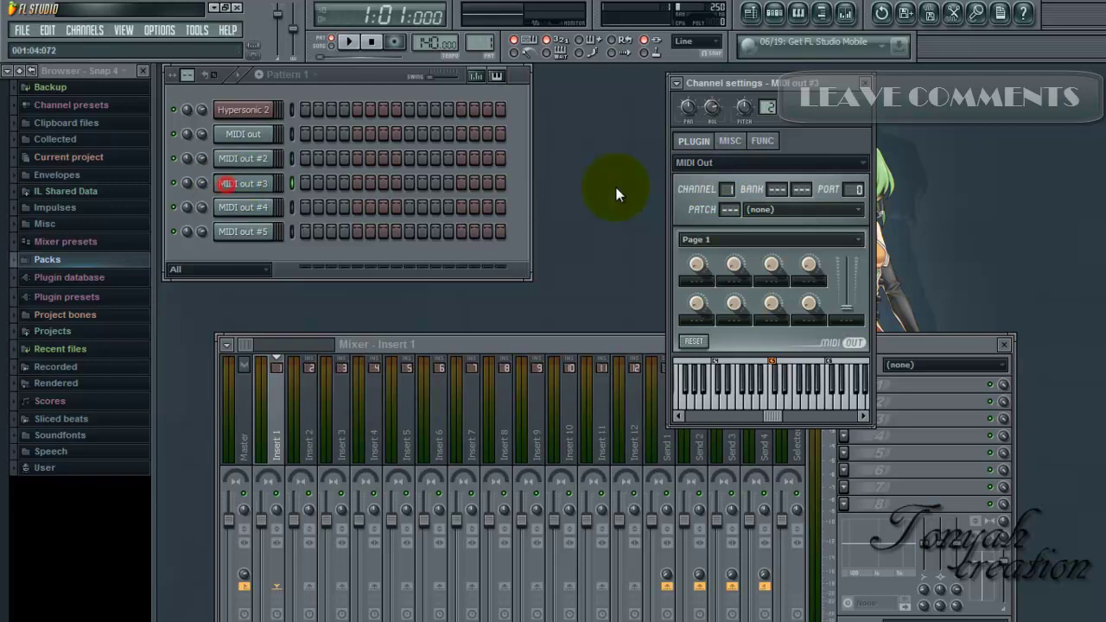
{"action": "left_click_drag", "start_coordinate": [733, 189], "coordinate": [731, 162]}
{"action": "left_click", "coordinate": [264, 163]}
{"action": "left_click", "coordinate": [275, 210]}
{"action": "left_click", "coordinate": [293, 235]}
{"action": "left_click_drag", "start_coordinate": [736, 194], "coordinate": [737, 157]}
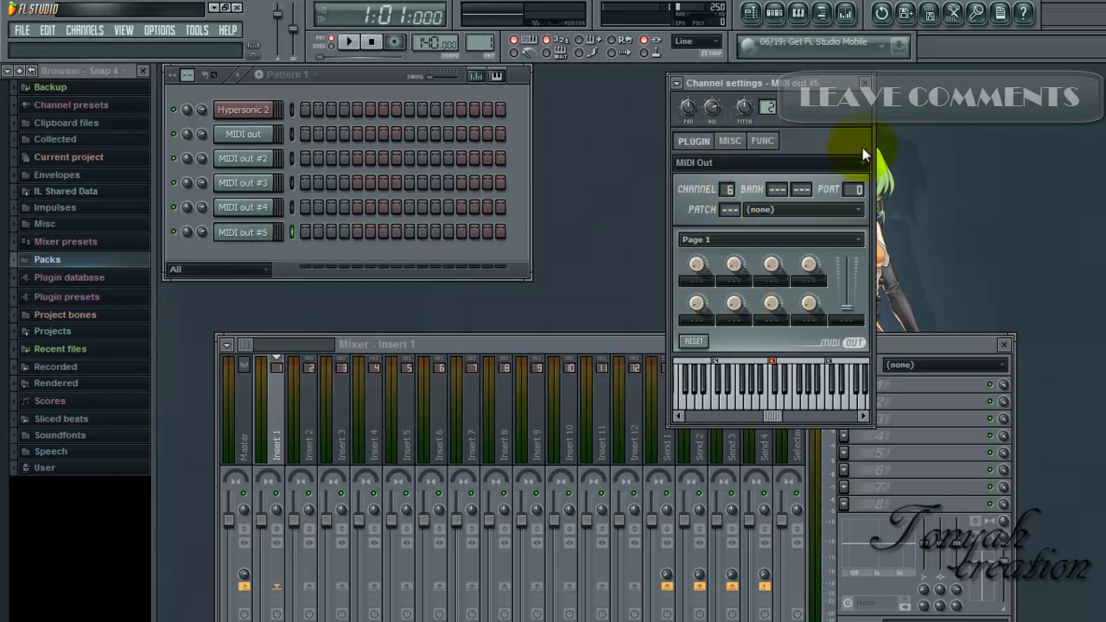
{"action": "left_click", "coordinate": [866, 82]}
Return Hypersonic 2 to its part list, place it beside the channel list and check the first MIDI out's channel number
{"action": "left_click", "coordinate": [259, 112]}
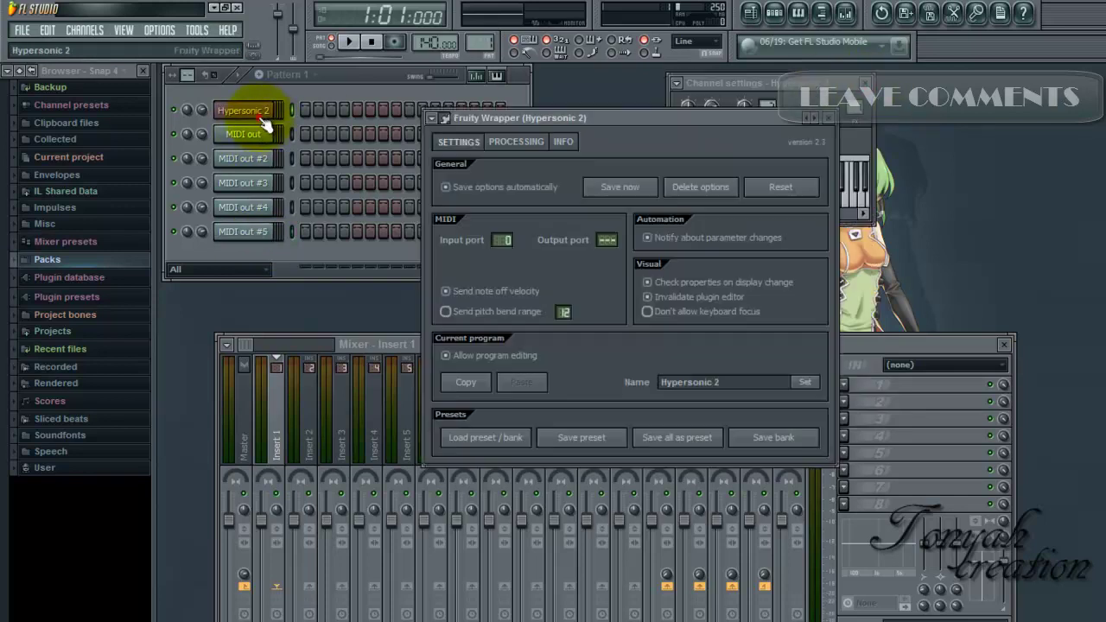
{"action": "left_click", "coordinate": [444, 120]}
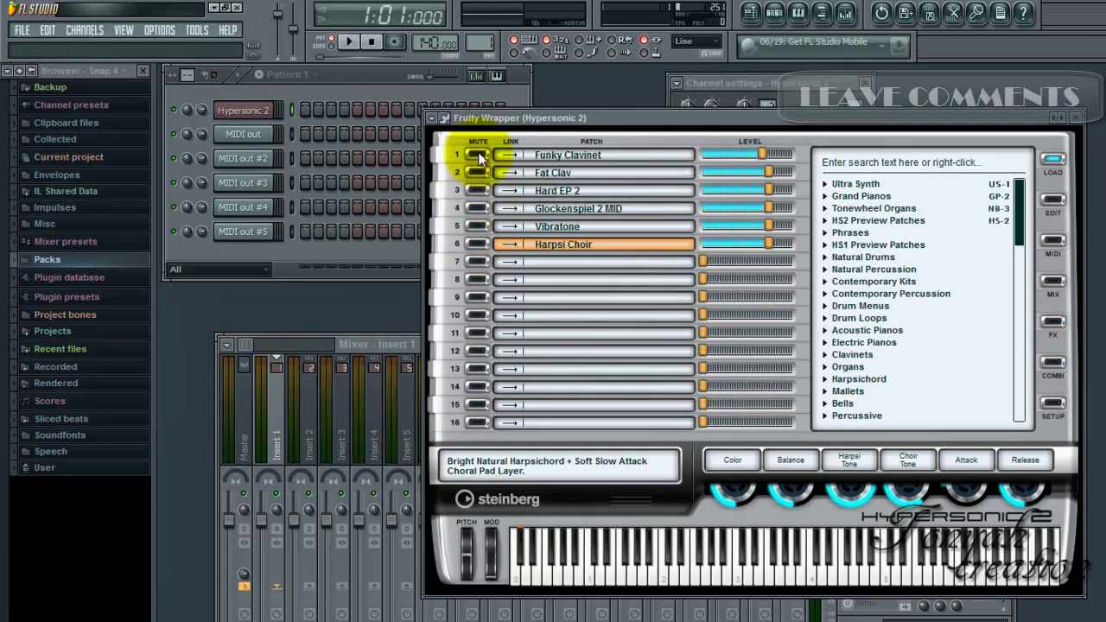
{"action": "left_click", "coordinate": [295, 129]}
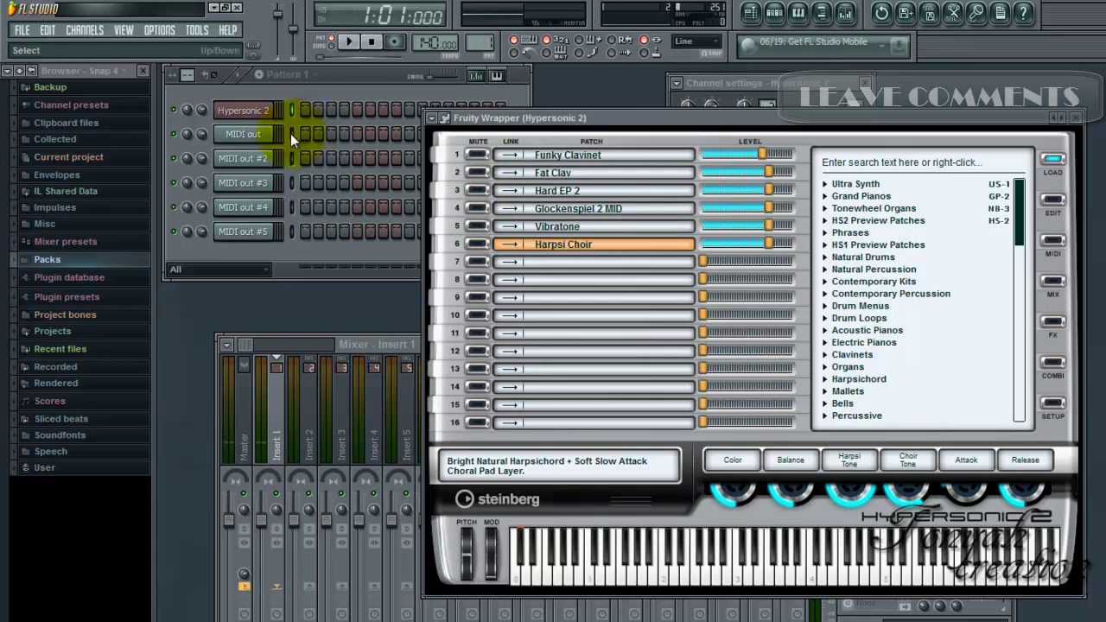
{"action": "left_click", "coordinate": [290, 133]}
{"action": "left_click_drag", "start_coordinate": [600, 115], "coordinate": [747, 125]}
{"action": "left_click", "coordinate": [259, 137]}
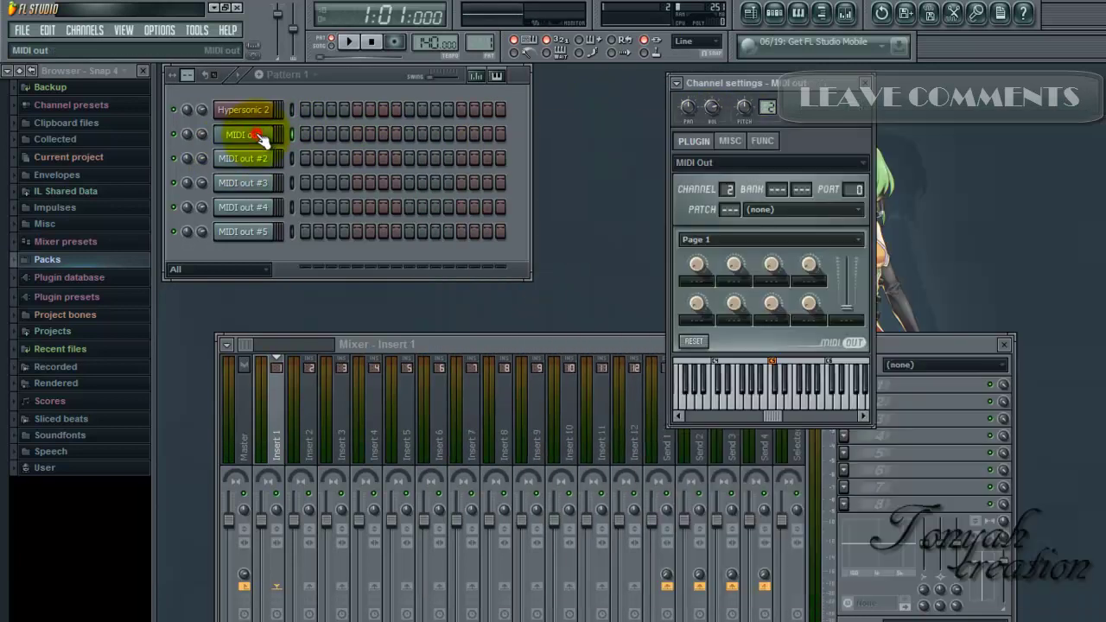
{"action": "left_click", "coordinate": [263, 110]}
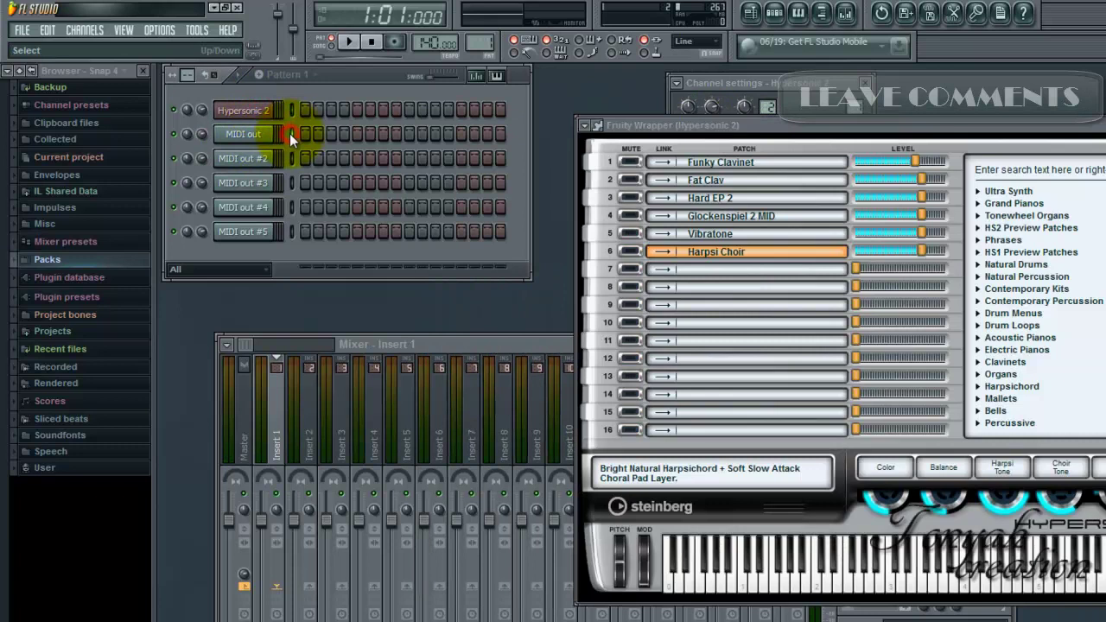
Select the MIDI out channels one after another and play notes to check which Hypersonic 2 part each triggers
{"action": "left_click", "coordinate": [291, 134]}
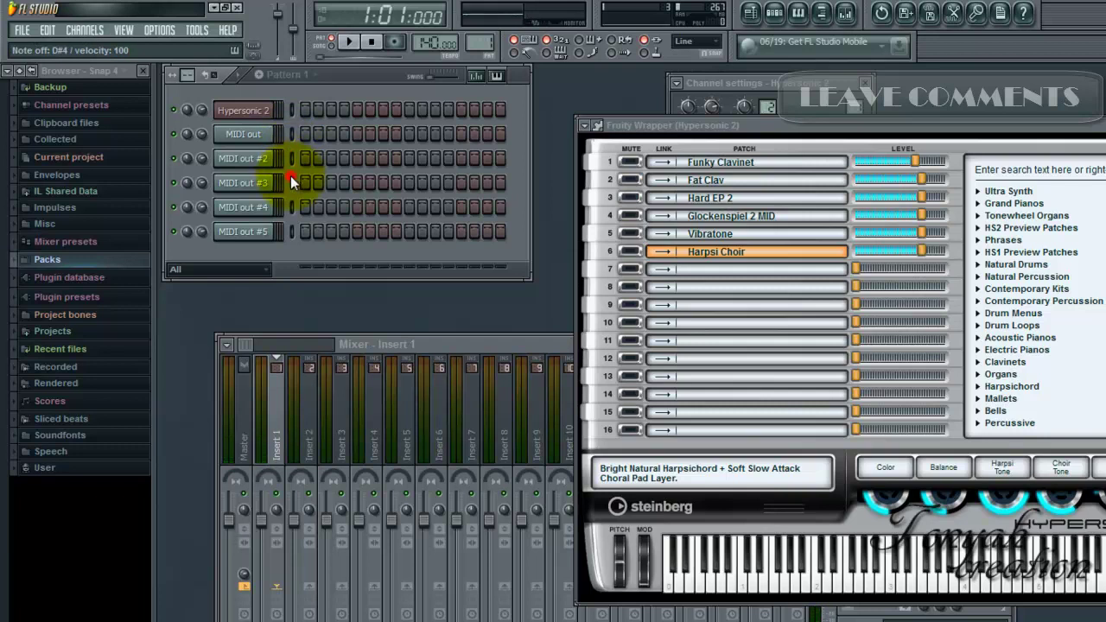
{"action": "left_click", "coordinate": [291, 181]}
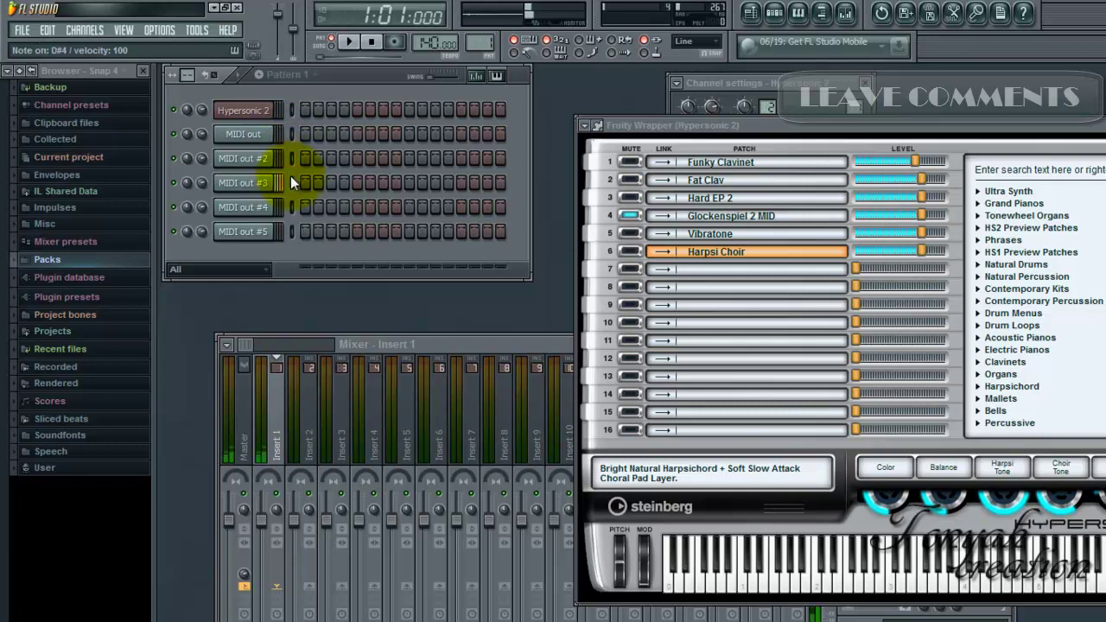
{"action": "left_click", "coordinate": [292, 207]}
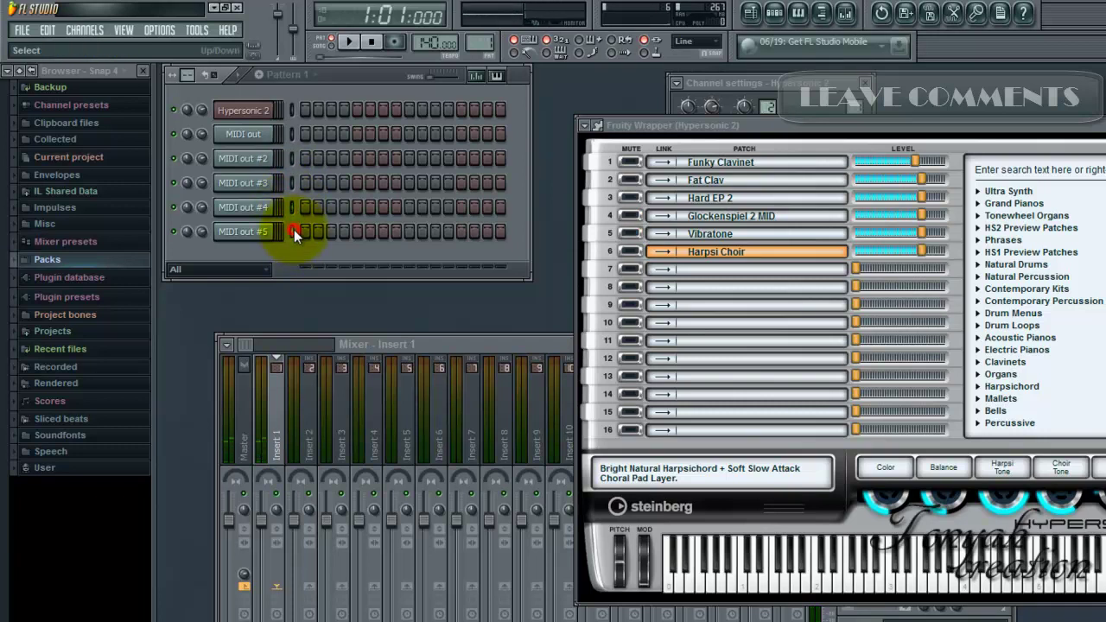
{"action": "left_click", "coordinate": [293, 231]}
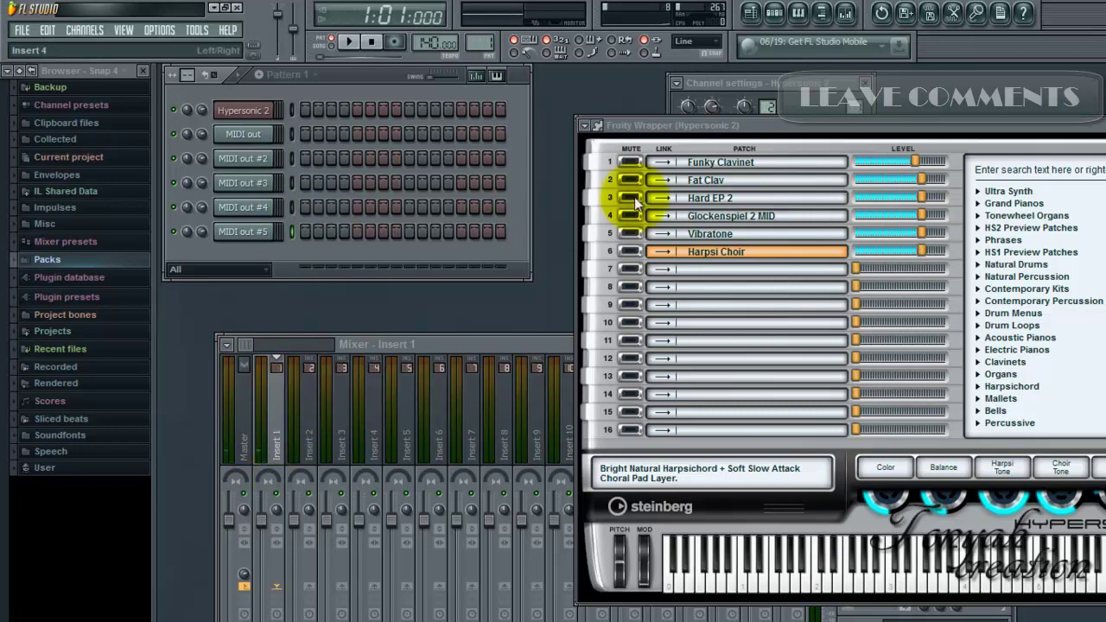
Auto-map all Hypersonic 2 outputs to mixer tracks in the wrapper's processing settings and return to the part list
{"action": "left_click_drag", "start_coordinate": [603, 126], "coordinate": [517, 129]}
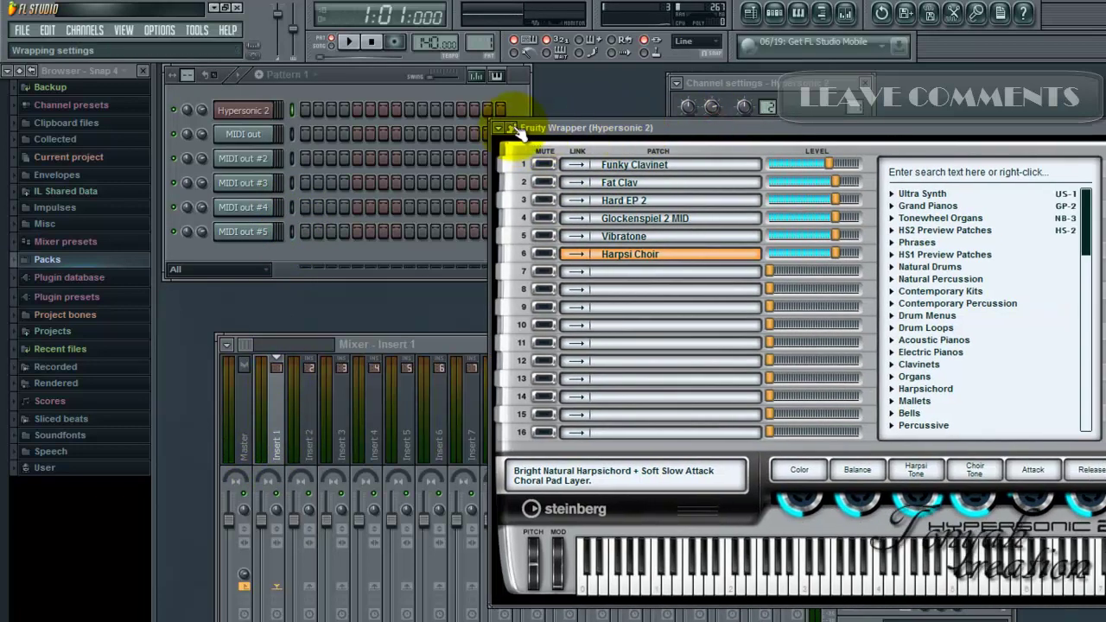
{"action": "left_click", "coordinate": [516, 130]}
{"action": "left_click_drag", "start_coordinate": [638, 121], "coordinate": [594, 105]}
{"action": "left_click", "coordinate": [540, 131]}
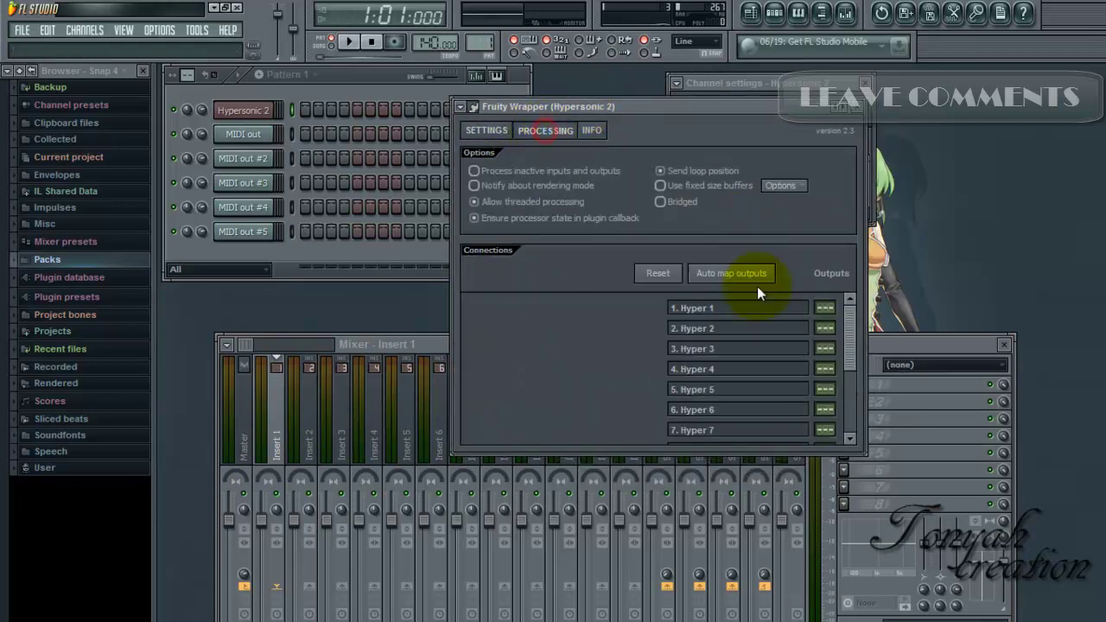
{"action": "left_click", "coordinate": [725, 275]}
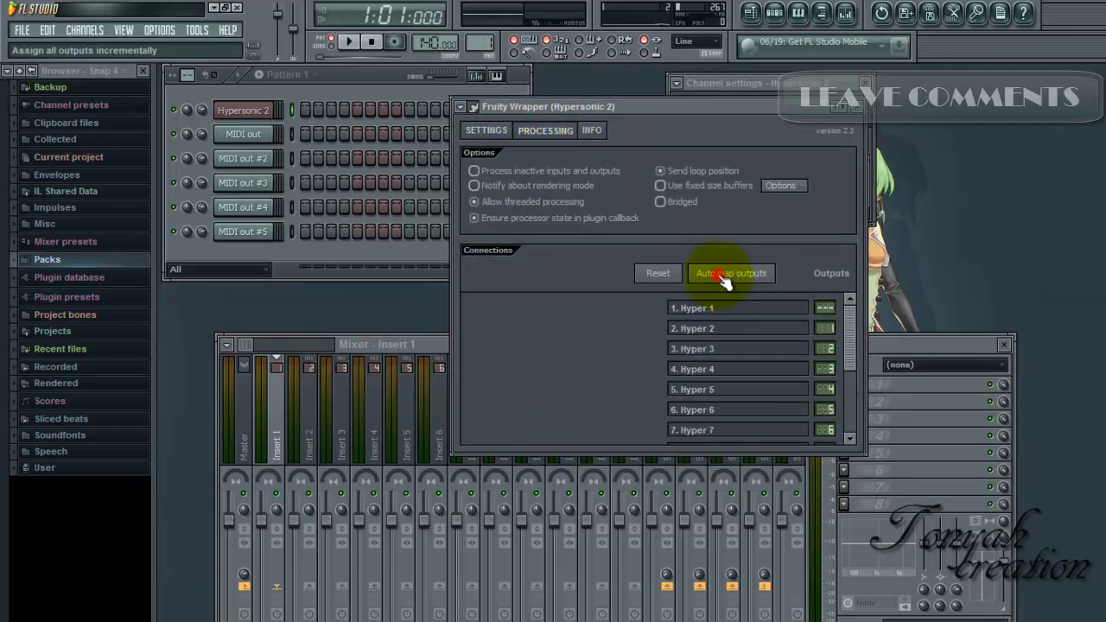
{"action": "left_click", "coordinate": [487, 131]}
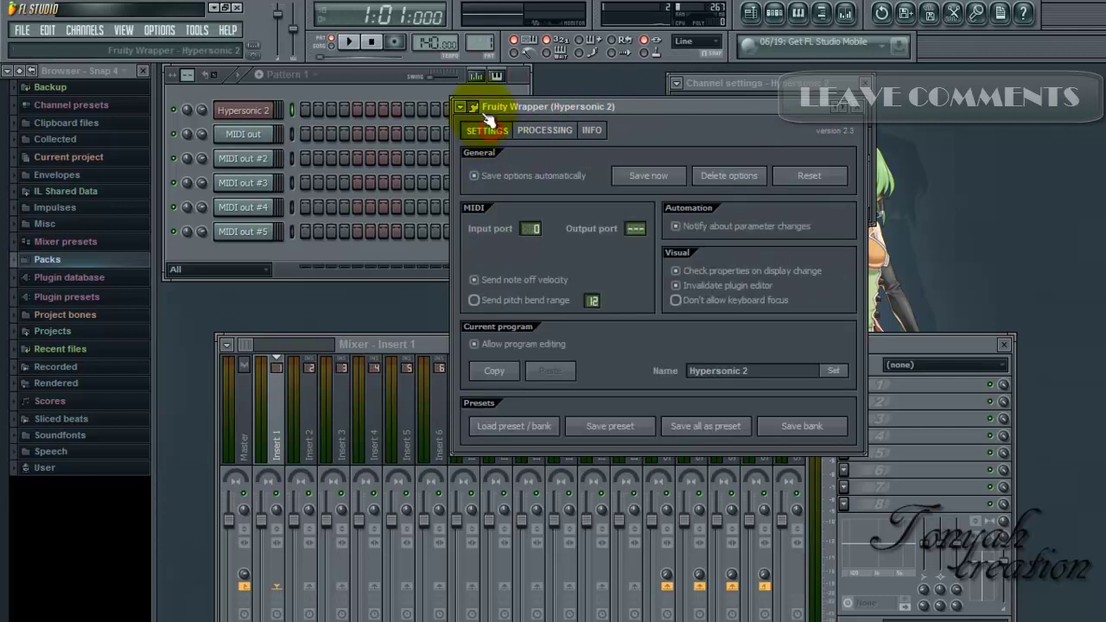
{"action": "left_click", "coordinate": [474, 108]}
Select the five MIDI out channels and Hypersonic 2 one after another, playing notes to check which mixer track each reaches
{"action": "left_click", "coordinate": [293, 133]}
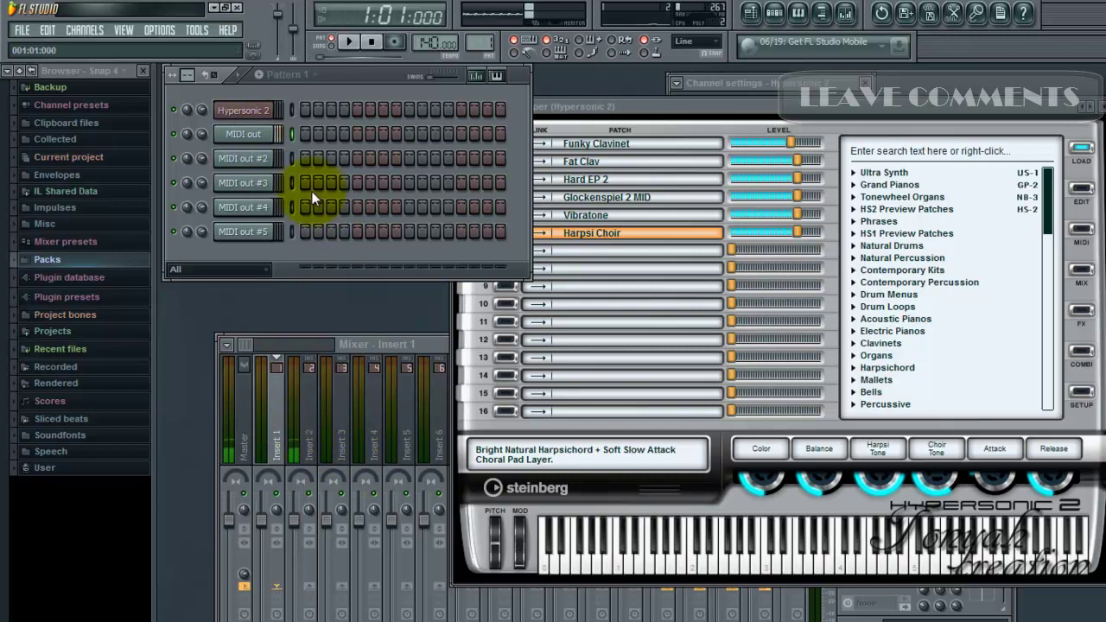
{"action": "left_click", "coordinate": [293, 158]}
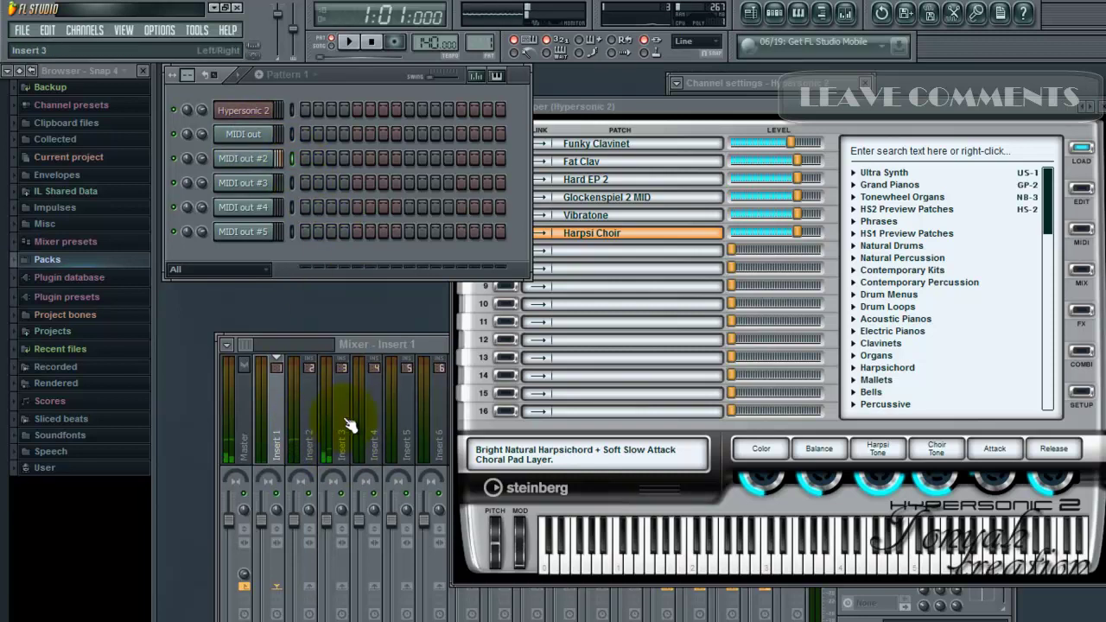
{"action": "left_click", "coordinate": [293, 183]}
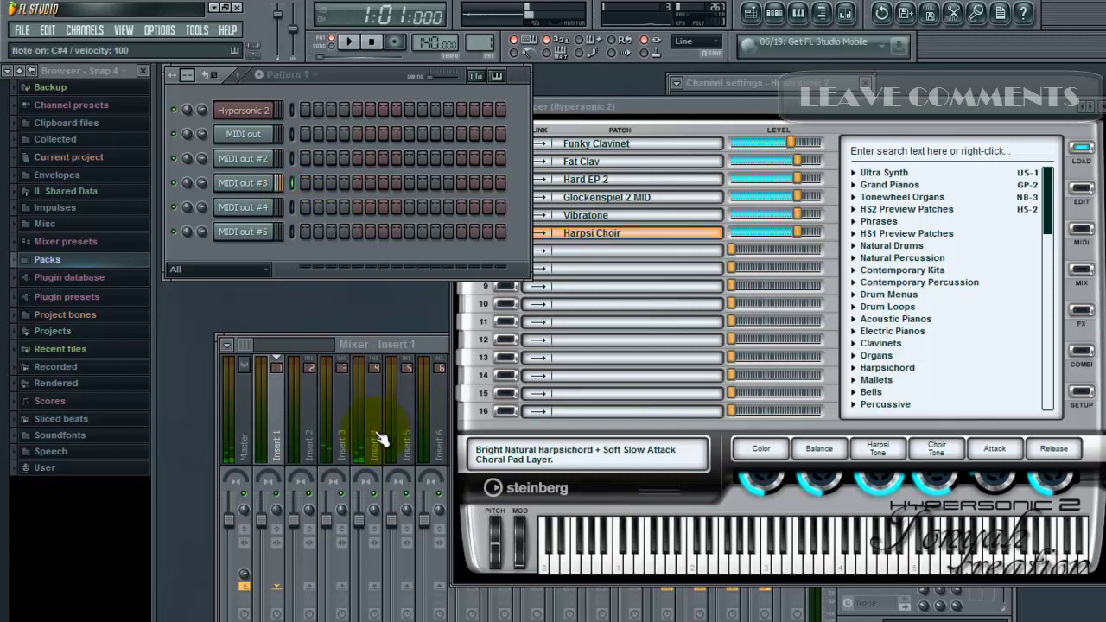
{"action": "left_click", "coordinate": [293, 207]}
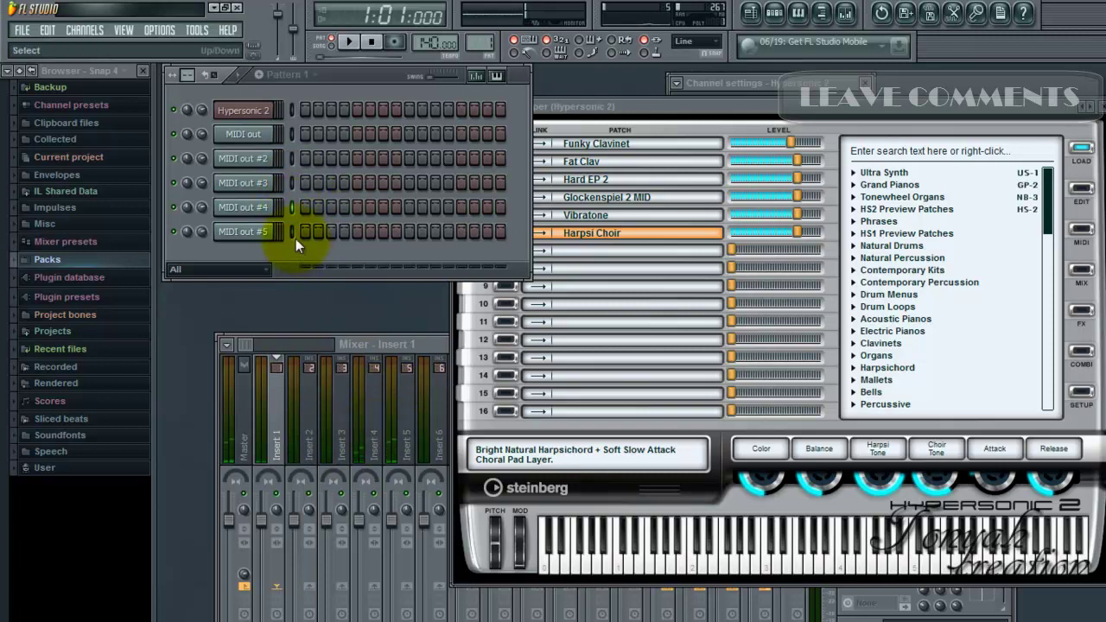
{"action": "left_click", "coordinate": [291, 230]}
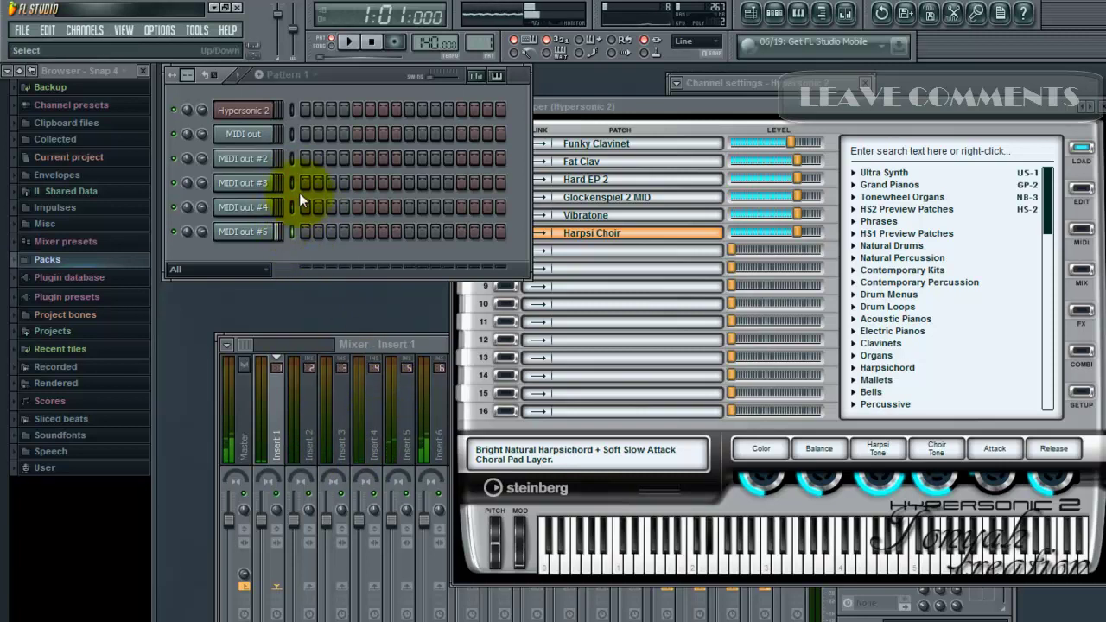
{"action": "left_click", "coordinate": [292, 109]}
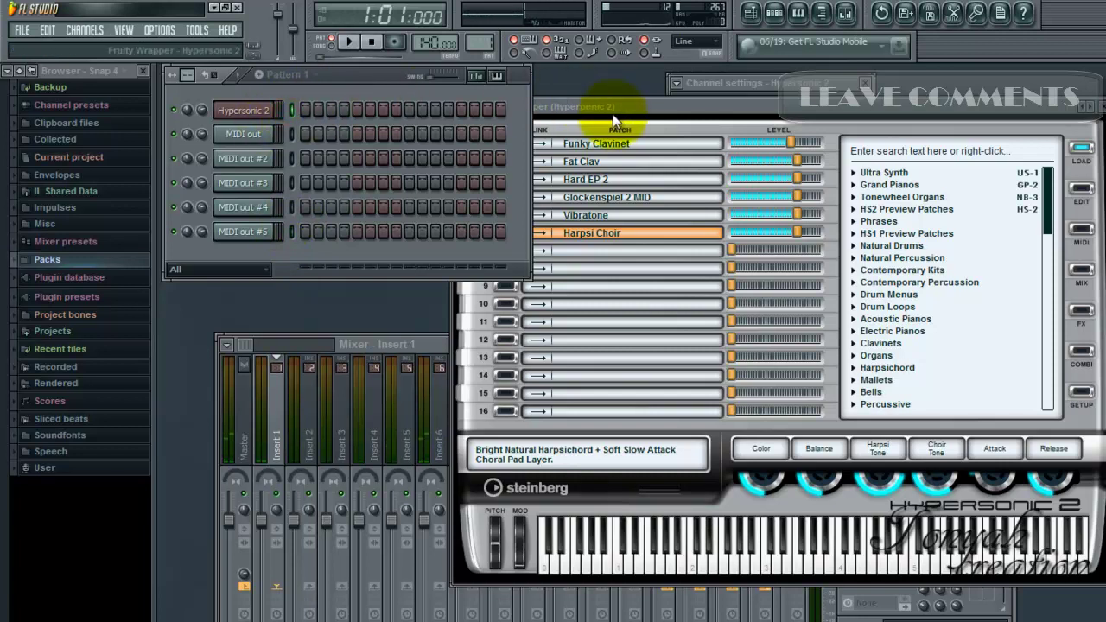
Move Hypersonic 2 clear of the channel list and rename the first MIDI out channel as Fat Clav
{"action": "left_click_drag", "start_coordinate": [617, 113], "coordinate": [665, 87]}
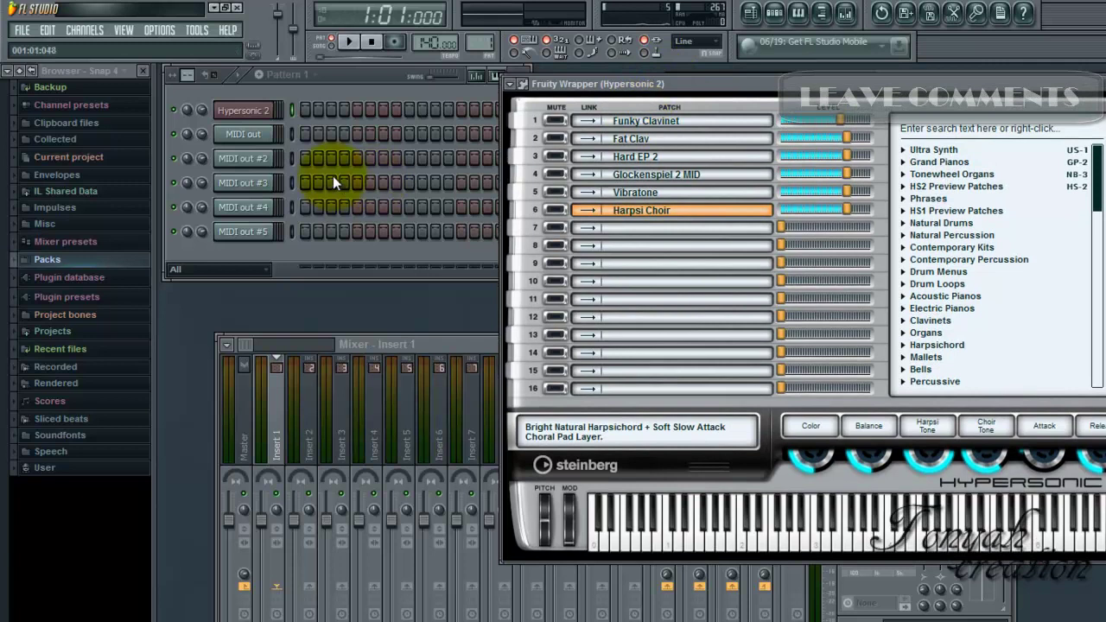
{"action": "left_click_drag", "start_coordinate": [285, 173], "coordinate": [250, 142]}
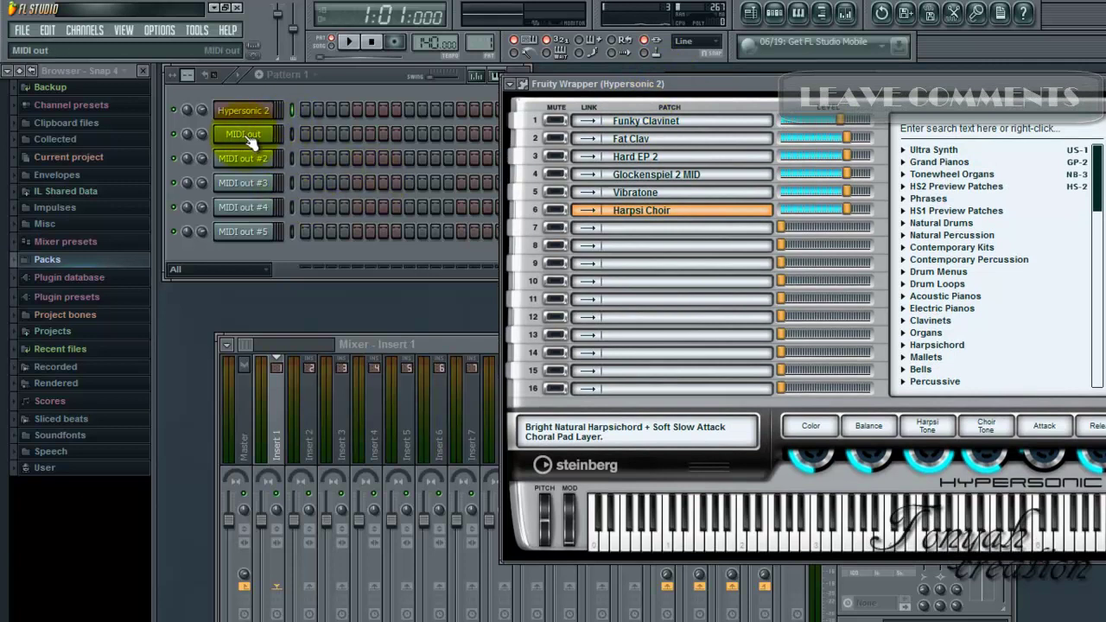
{"action": "left_click", "coordinate": [251, 143]}
{"action": "left_click", "coordinate": [231, 110]}
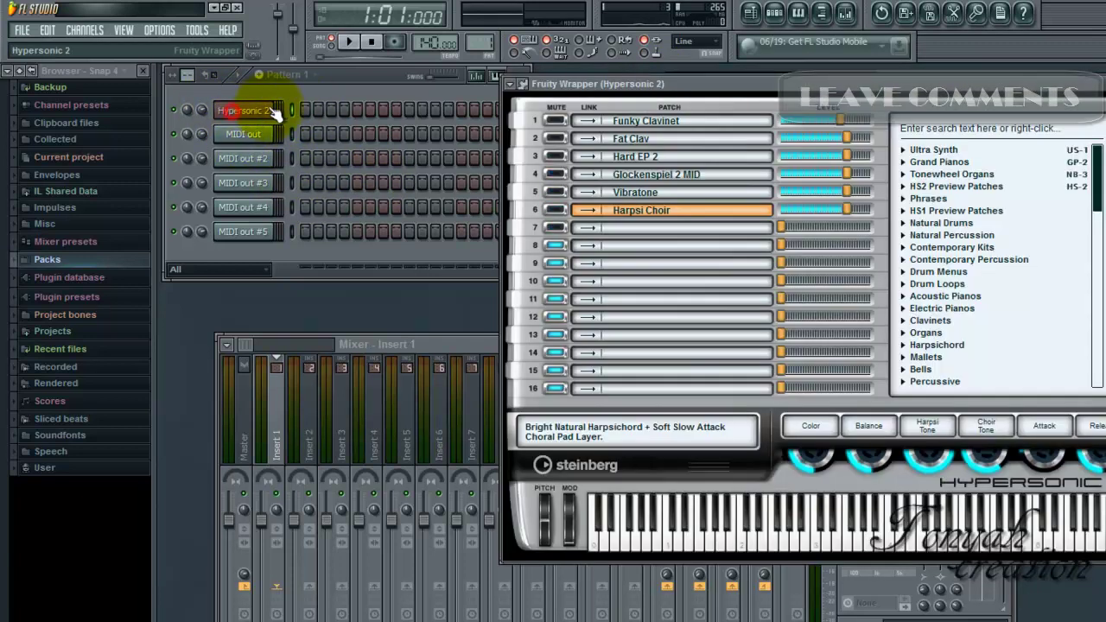
{"action": "left_click", "coordinate": [262, 141]}
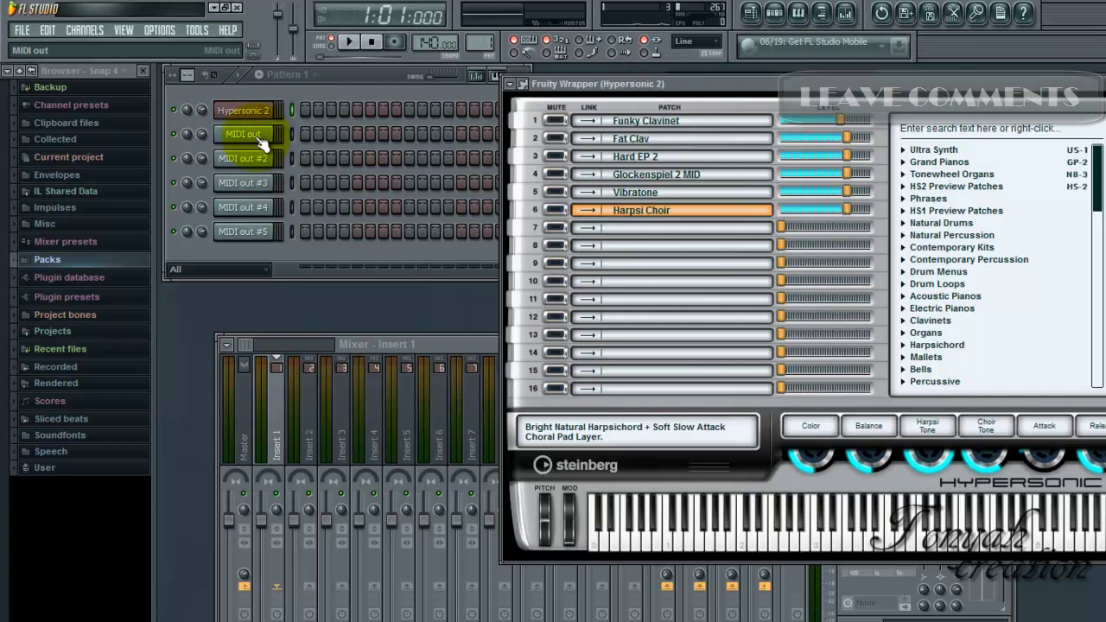
{"action": "right_click", "coordinate": [259, 140]}
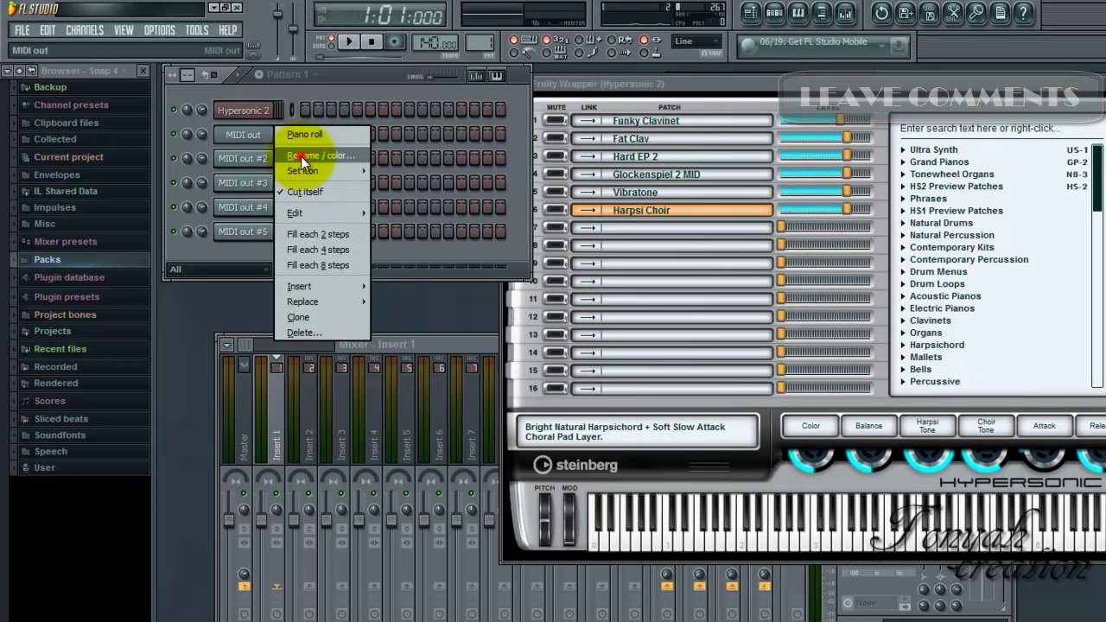
{"action": "left_click", "coordinate": [301, 156]}
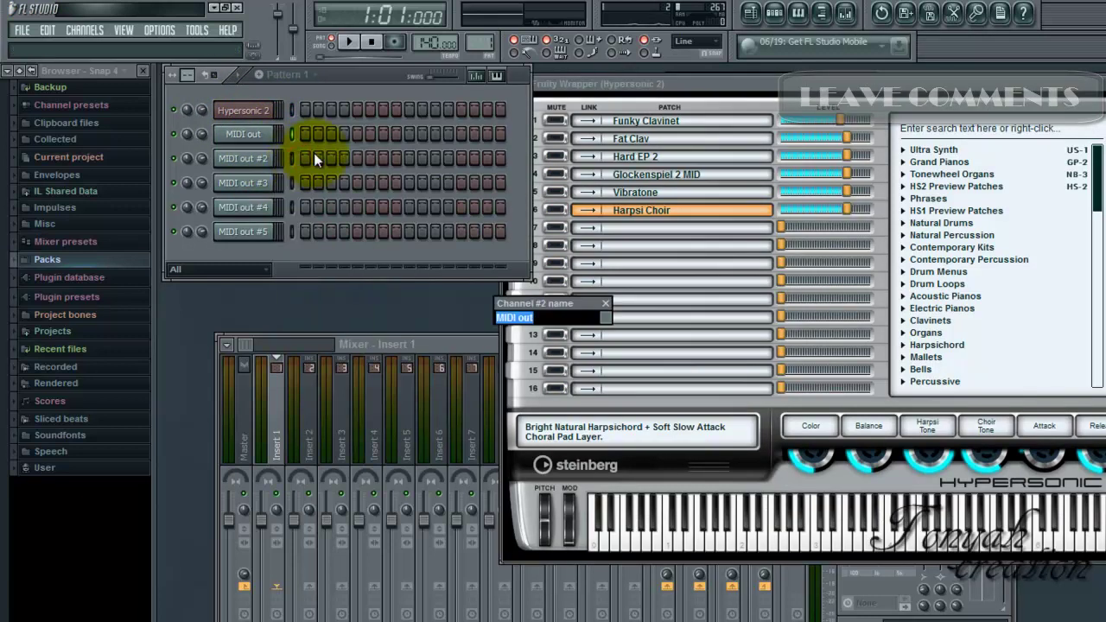
{"action": "type", "text": "F"}
{"action": "key", "text": "Return"}
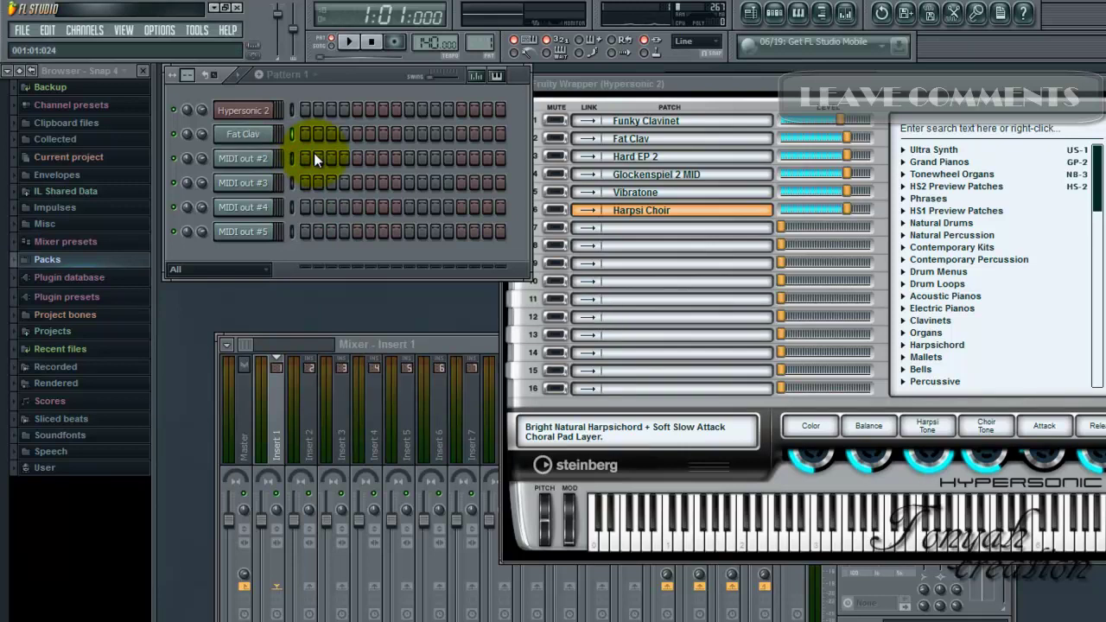
Compare Hypersonic 2's second part with the Fat Clav channel and examine that channel's MIDI Out settings
{"action": "left_click", "coordinate": [271, 113]}
{"action": "left_click", "coordinate": [264, 111]}
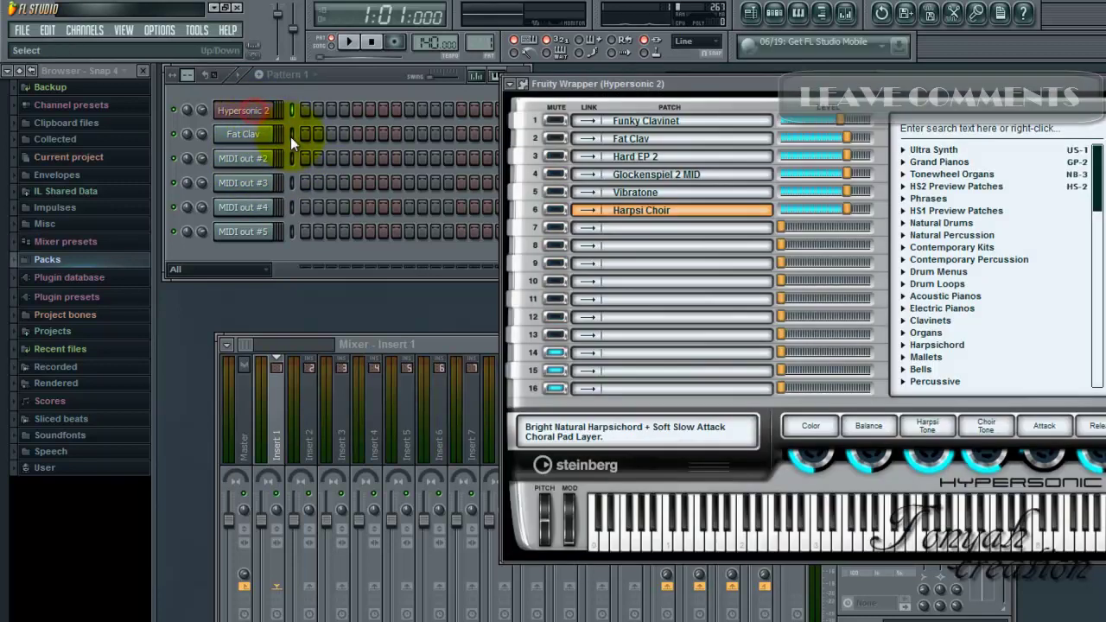
{"action": "left_click", "coordinate": [290, 135]}
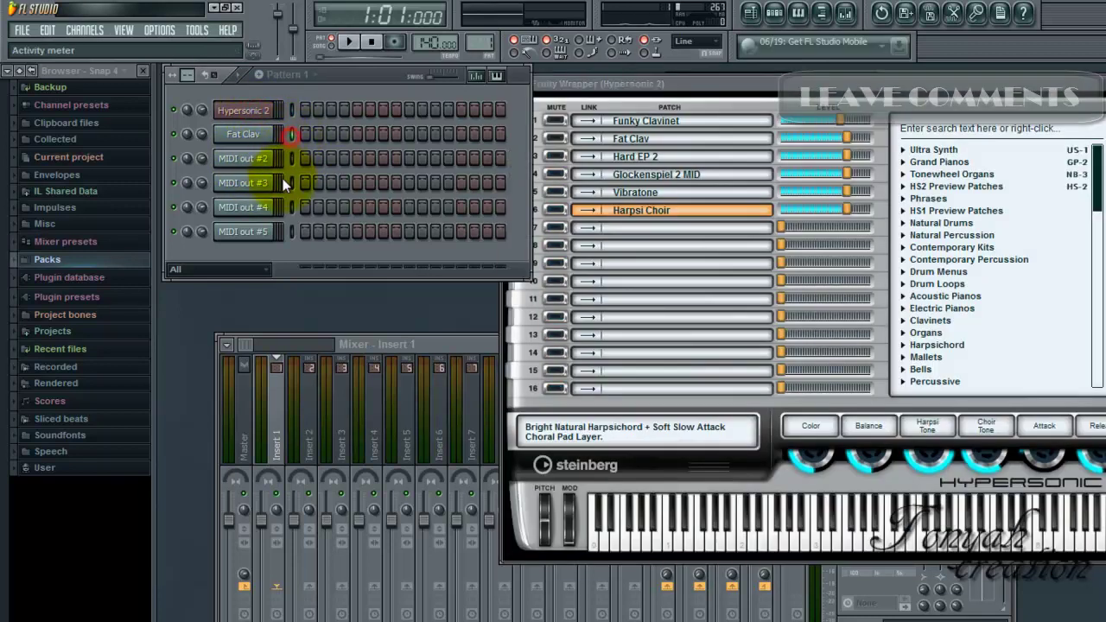
{"action": "left_click", "coordinate": [291, 133]}
{"action": "left_click", "coordinate": [244, 140]}
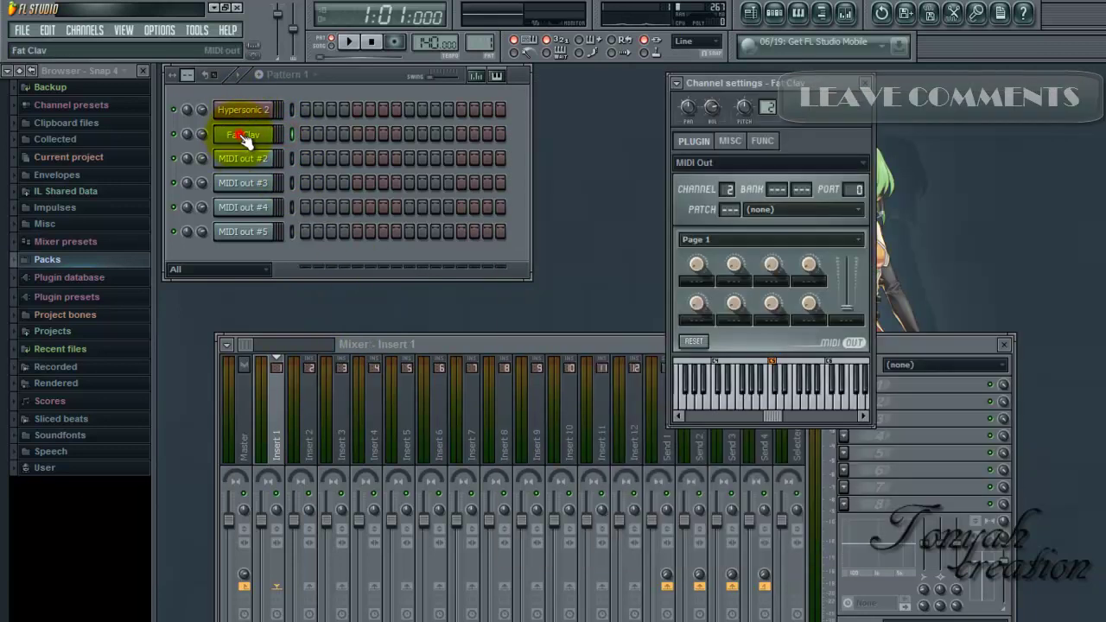
{"action": "left_click", "coordinate": [245, 137]}
{"action": "left_click", "coordinate": [245, 135]}
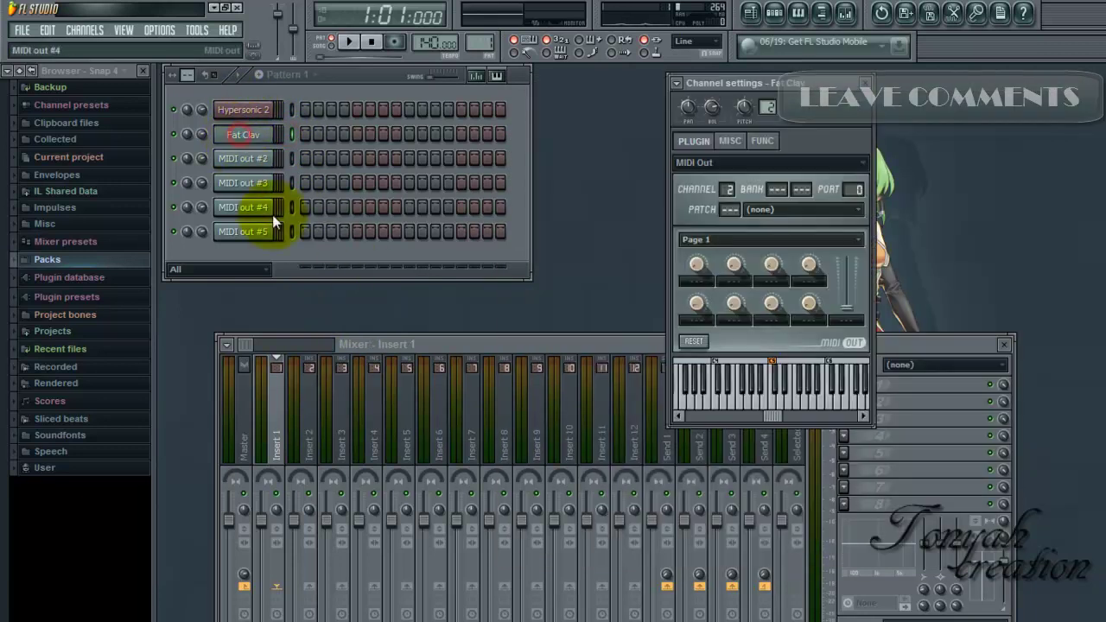
Rename mixer track Insert 2 as Fat Clav
{"action": "left_click", "coordinate": [309, 425]}
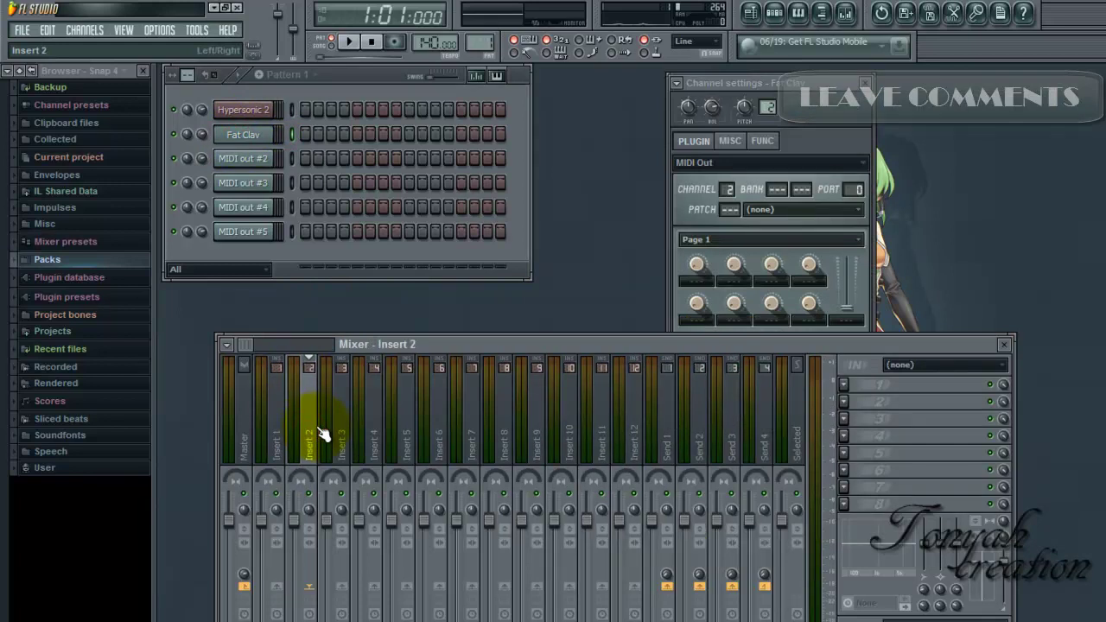
{"action": "double_click", "coordinate": [316, 426]}
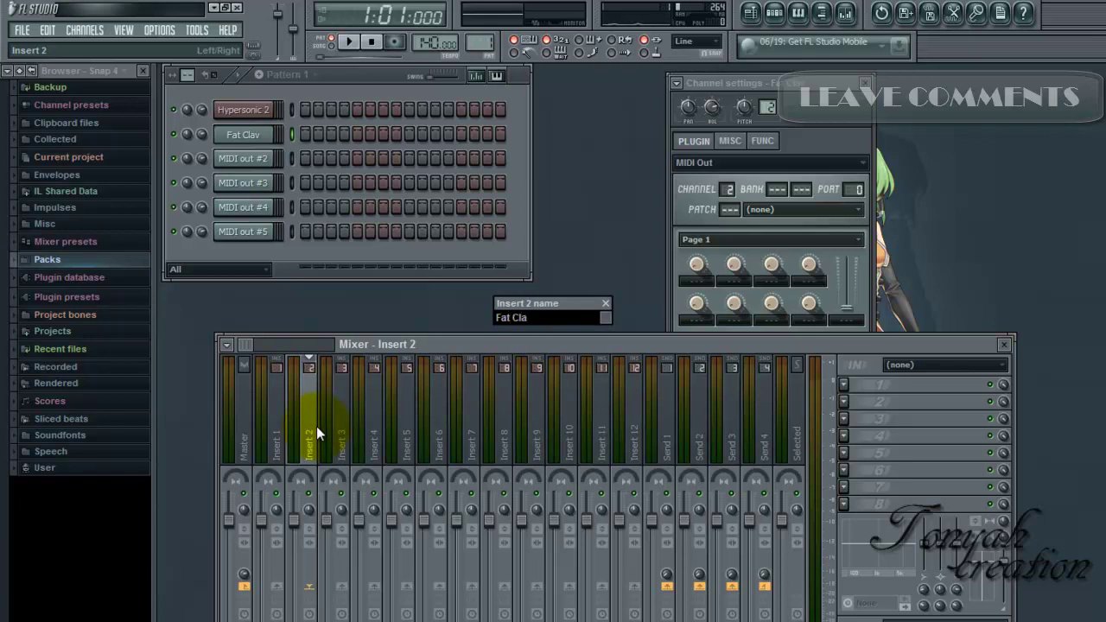
{"action": "key", "text": "Return"}
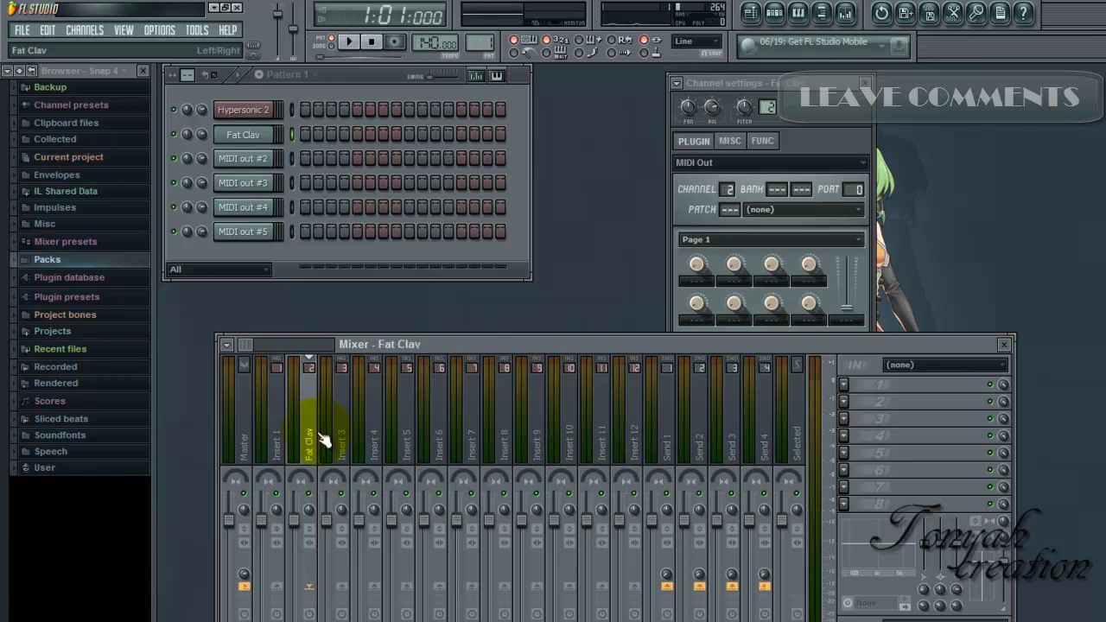
Bring Hypersonic 2 back up and reposition it in the middle of the workspace, with the channel names still visible
{"action": "left_click", "coordinate": [253, 110]}
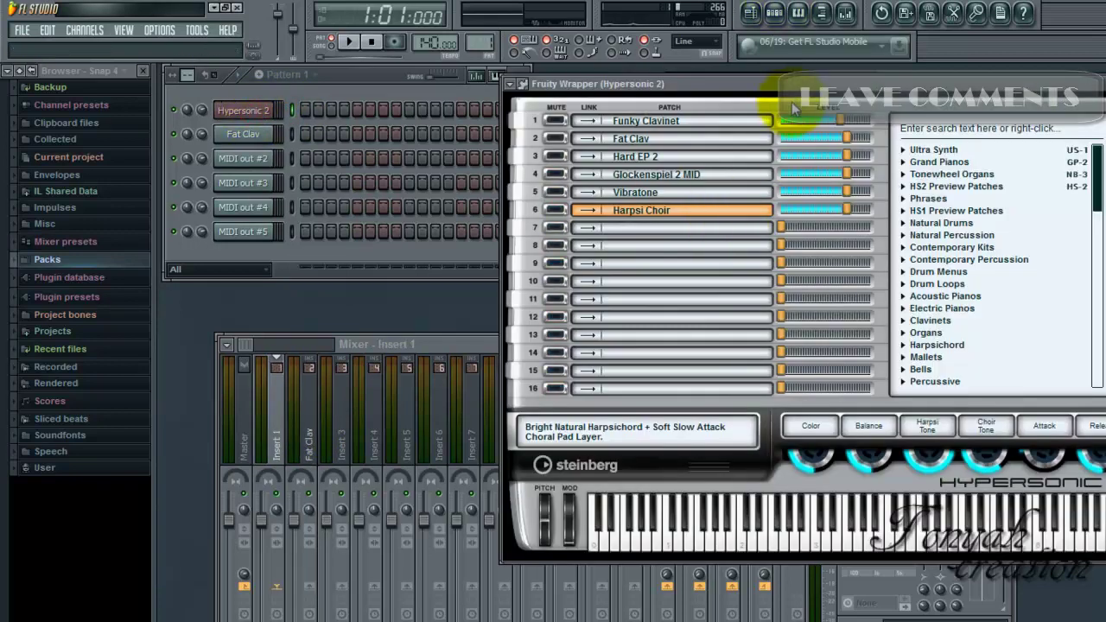
{"action": "left_click_drag", "start_coordinate": [788, 90], "coordinate": [597, 143]}
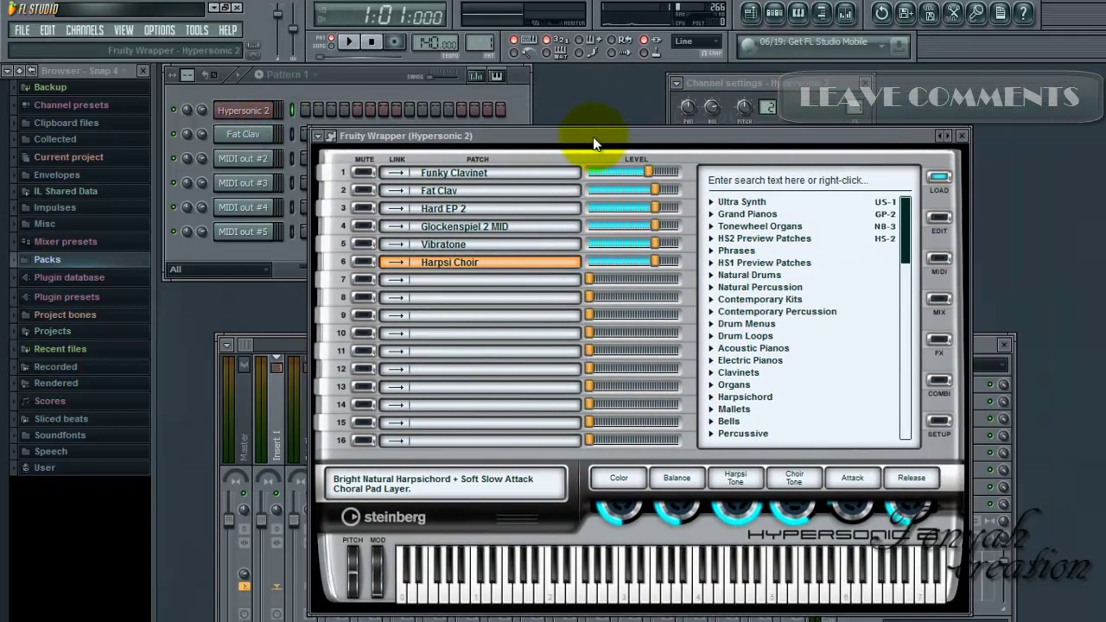
{"action": "left_click_drag", "start_coordinate": [522, 136], "coordinate": [462, 104]}
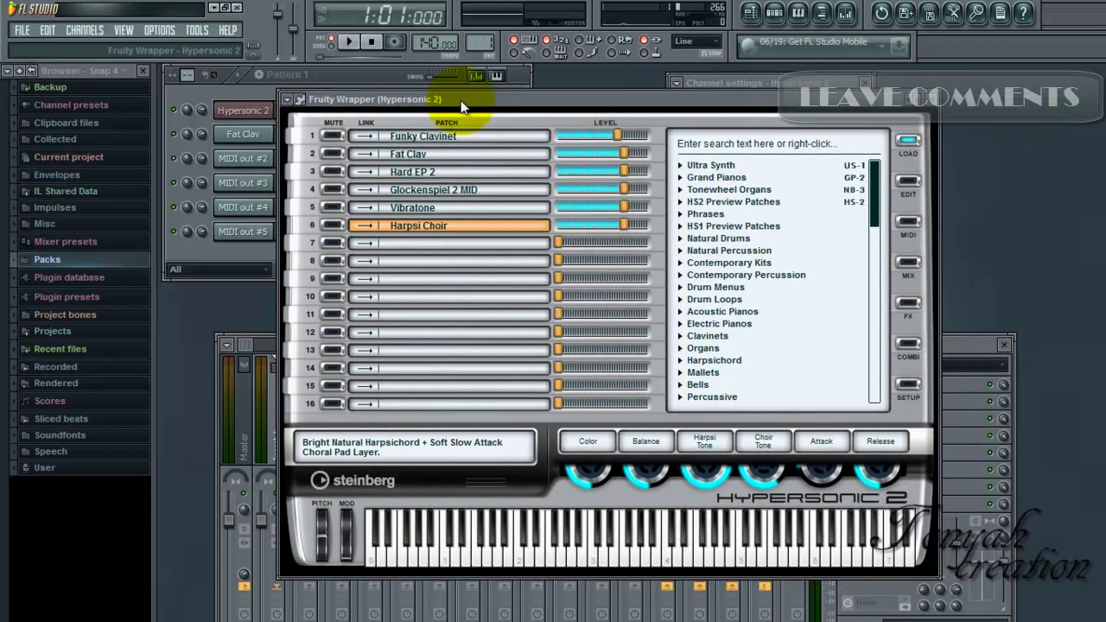
{"action": "mouse_move", "coordinate": [460, 100]}
{"action": "left_mouse_down"}
{"action": "mouse_move", "coordinate": [456, 112]}
{"action": "mouse_move", "coordinate": [453, 99]}
{"action": "left_mouse_up"}
{"action": "left_click_drag", "start_coordinate": [453, 103], "coordinate": [439, 119]}
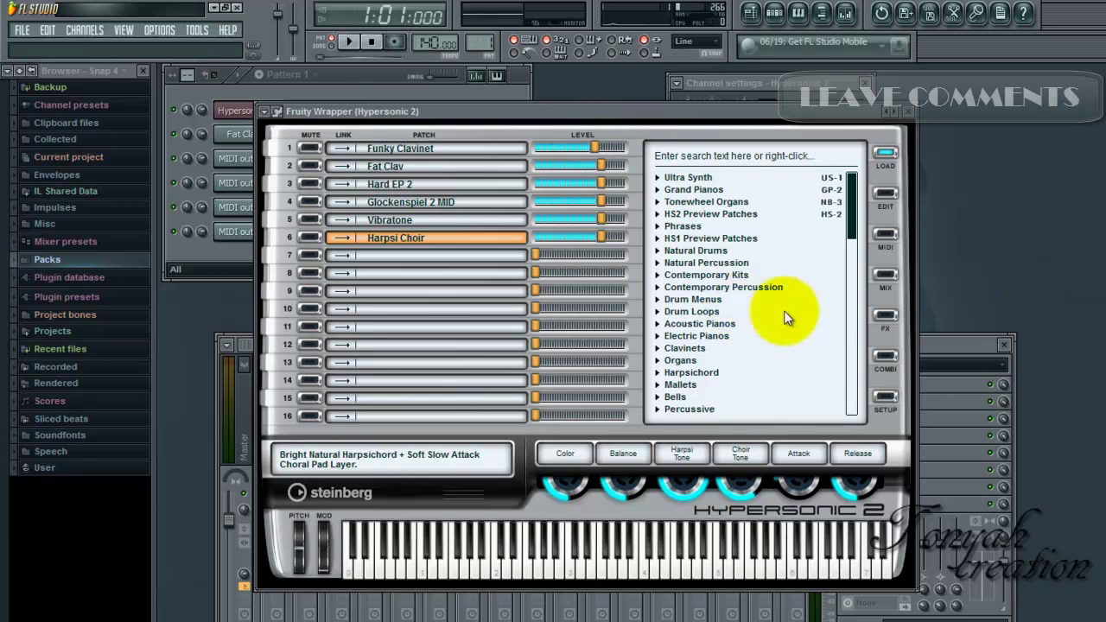
{"action": "left_click_drag", "start_coordinate": [499, 113], "coordinate": [526, 99]}
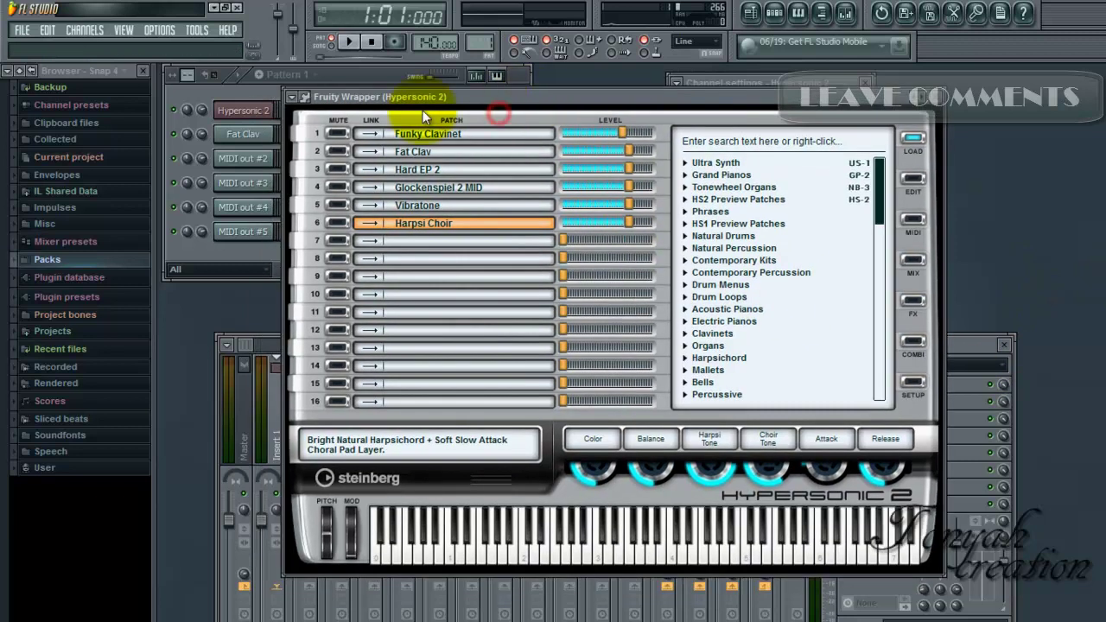
Examine Hypersonic 2's audio output setup, the channel's replacement options, and the per-part mix and MIDI settings
{"action": "left_click", "coordinate": [913, 385]}
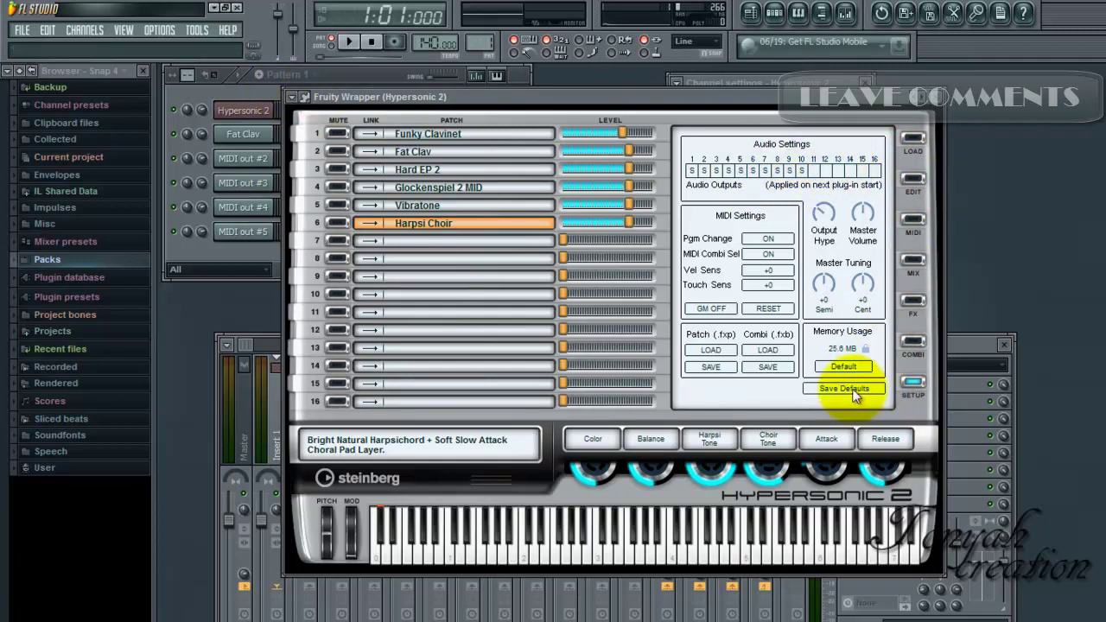
{"action": "right_click", "coordinate": [234, 114]}
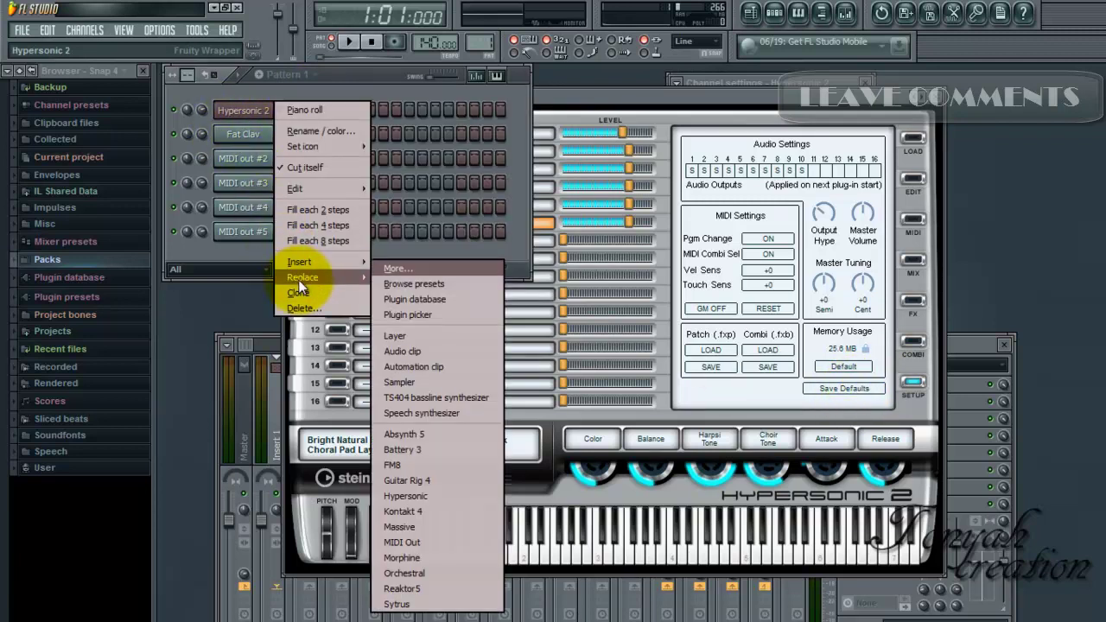
{"action": "left_click", "coordinate": [345, 90]}
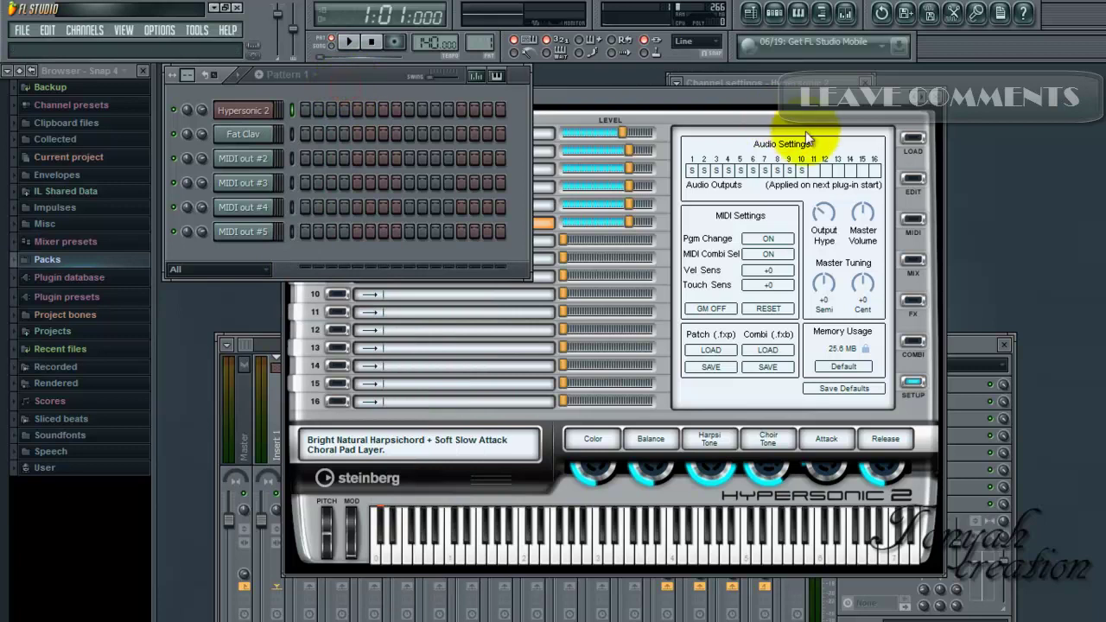
{"action": "left_click", "coordinate": [763, 97]}
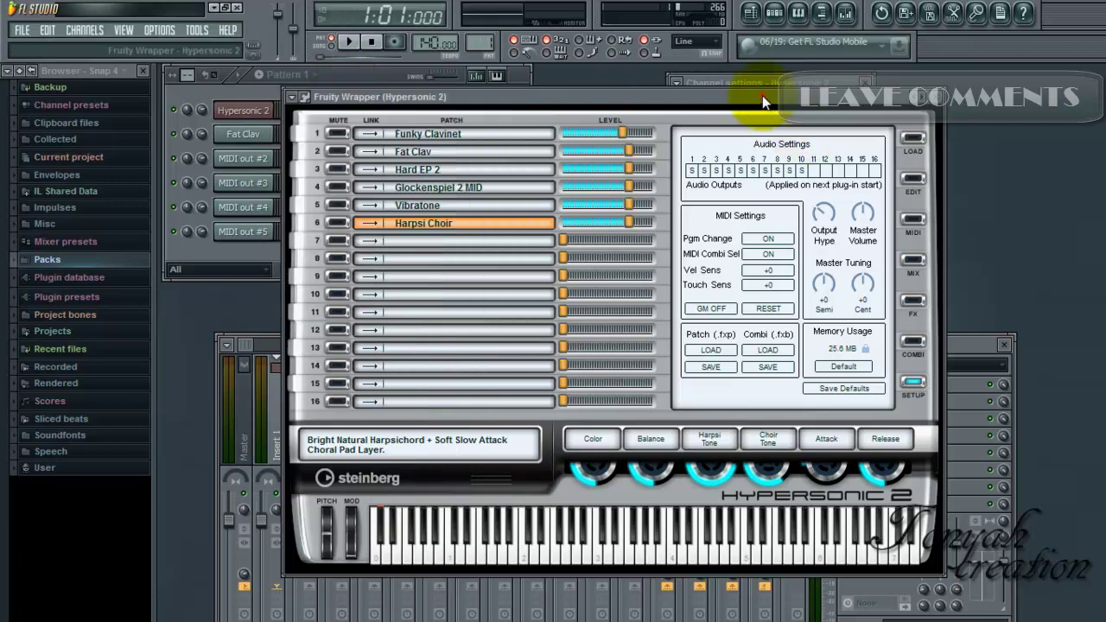
{"action": "left_click", "coordinate": [913, 259]}
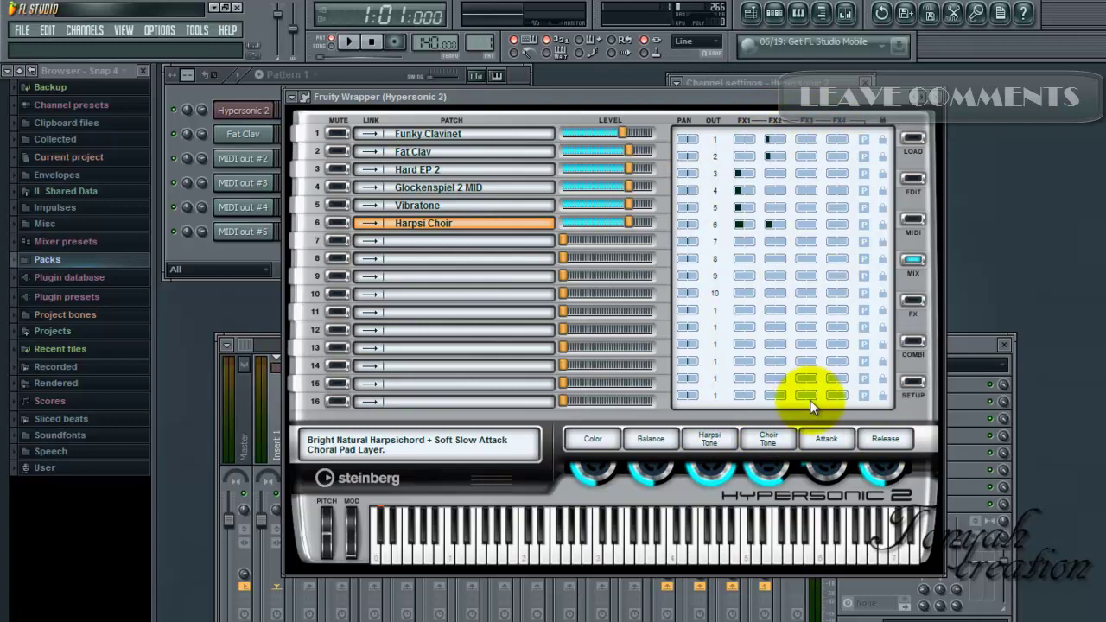
{"action": "left_click", "coordinate": [910, 221]}
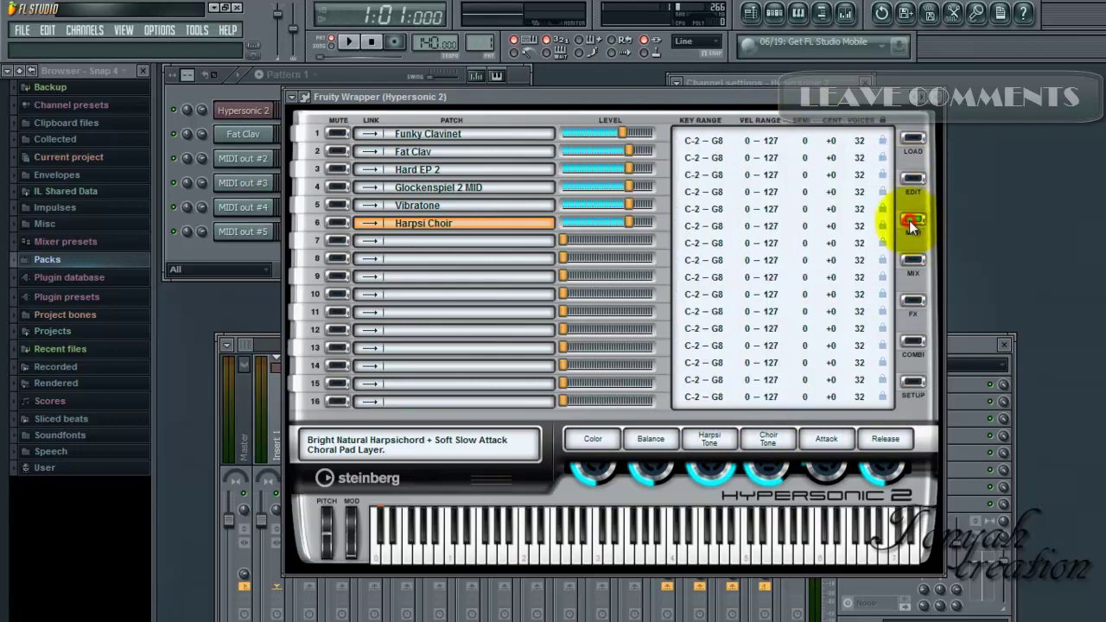
Examine Hypersonic 2's per-part mix settings and global effects, and return to the patch category list
{"action": "left_click", "coordinate": [912, 260]}
{"action": "left_click", "coordinate": [914, 302]}
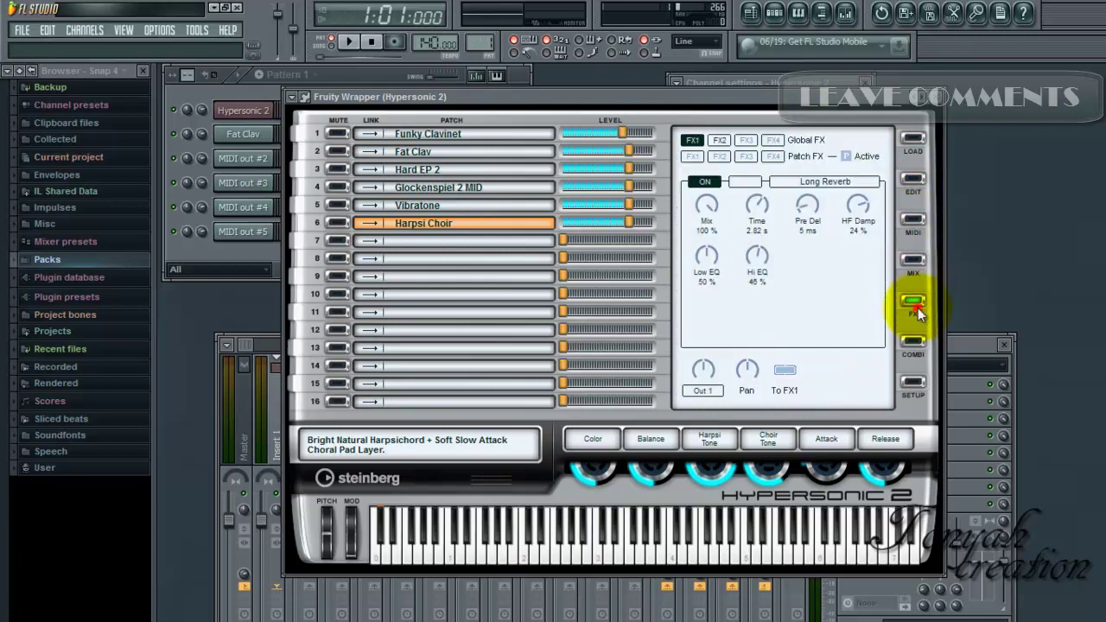
{"action": "left_click", "coordinate": [913, 259]}
{"action": "left_click", "coordinate": [913, 140]}
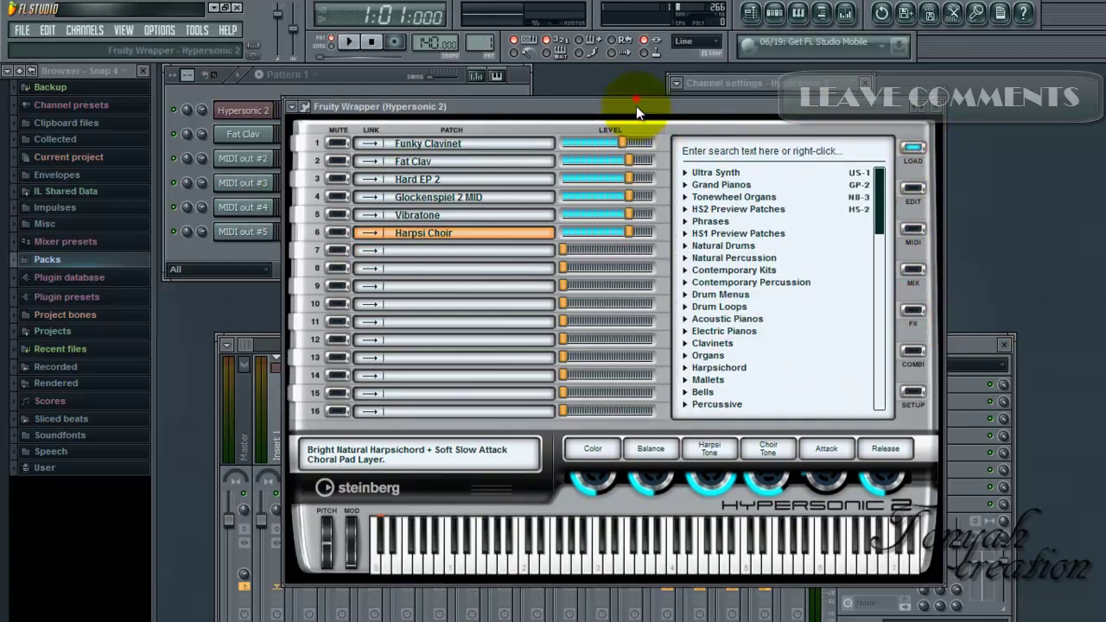
Close the Hypersonic 2 window and move its channel settings window closer to the step sequencer, clear of the mixer
{"action": "left_click_drag", "start_coordinate": [636, 103], "coordinate": [625, 108]}
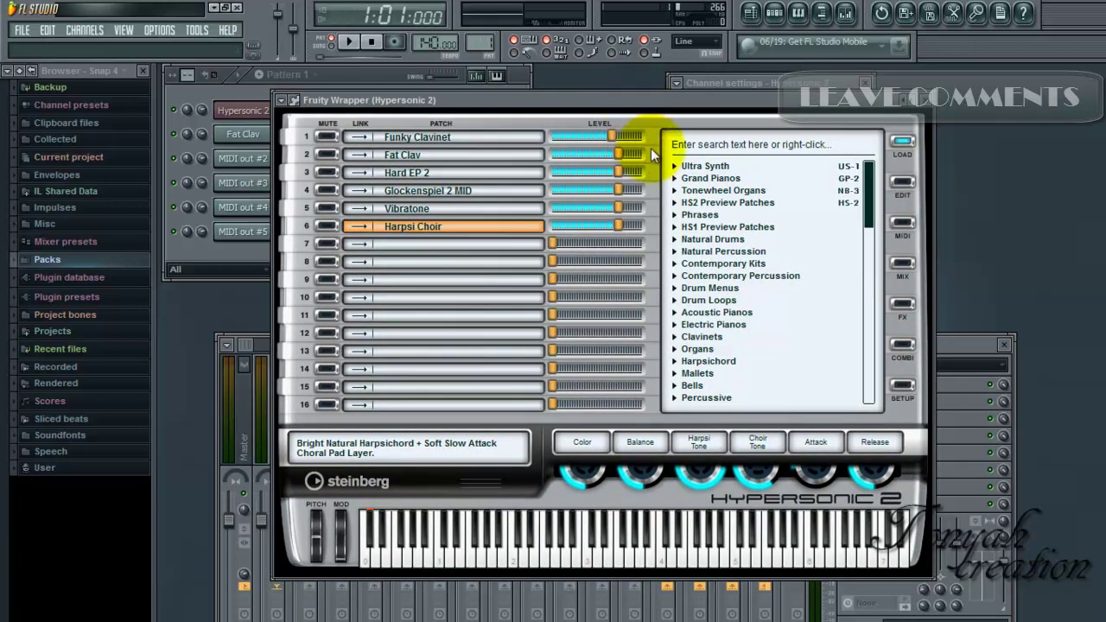
{"action": "left_click_drag", "start_coordinate": [710, 91], "coordinate": [639, 126]}
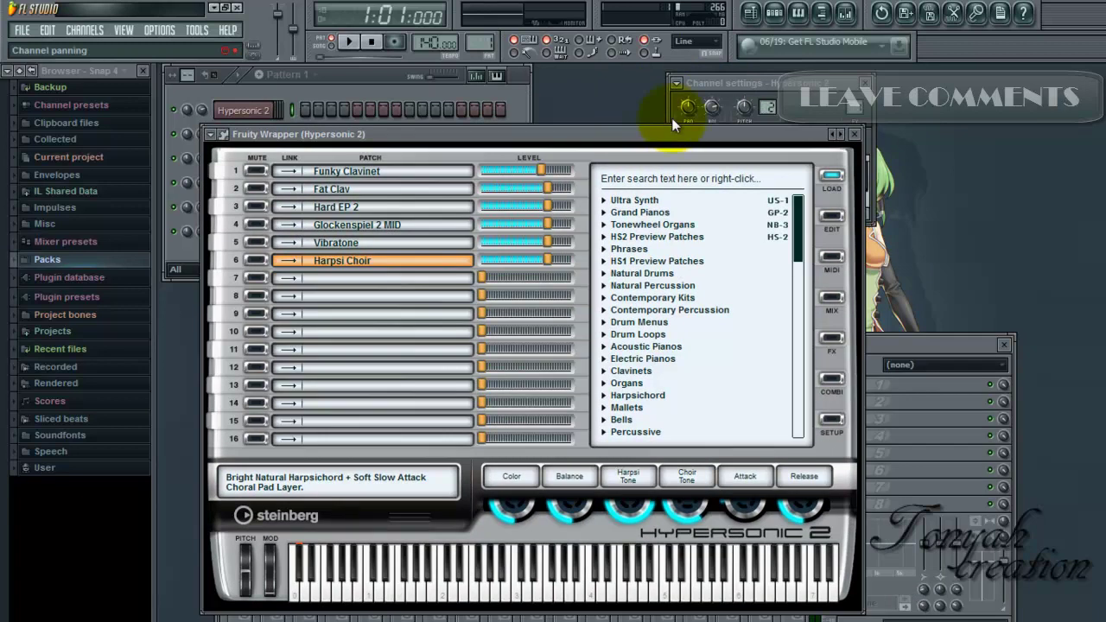
{"action": "left_click", "coordinate": [855, 134]}
{"action": "mouse_move", "coordinate": [345, 74]}
{"action": "left_mouse_down"}
{"action": "mouse_move", "coordinate": [365, 78]}
{"action": "mouse_move", "coordinate": [339, 75]}
{"action": "left_mouse_up"}
{"action": "left_click", "coordinate": [246, 111]}
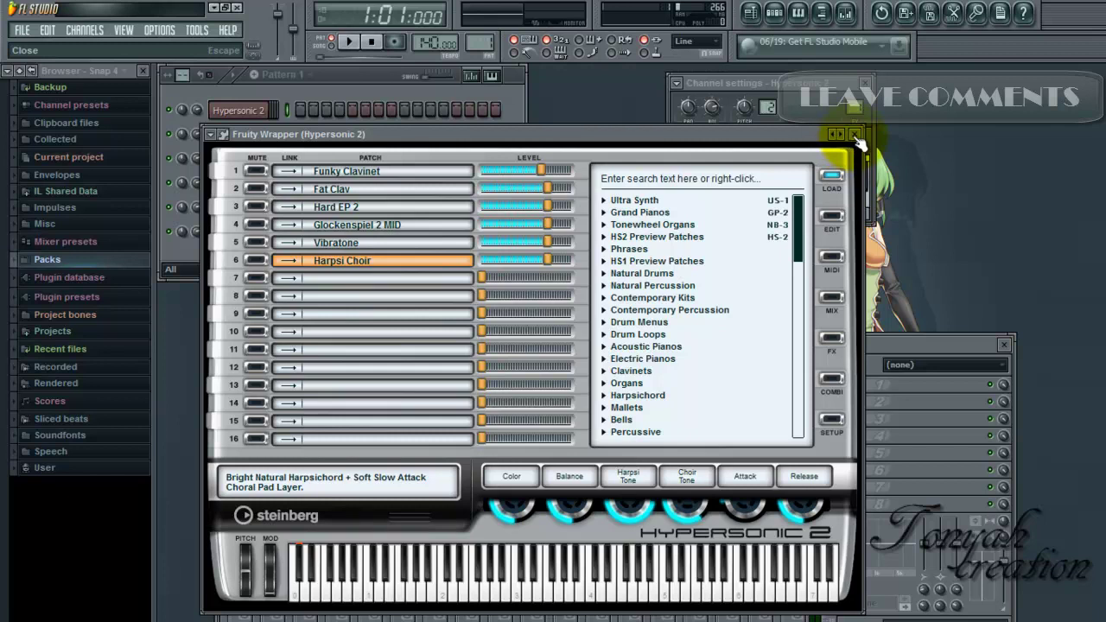
{"action": "left_click", "coordinate": [855, 135]}
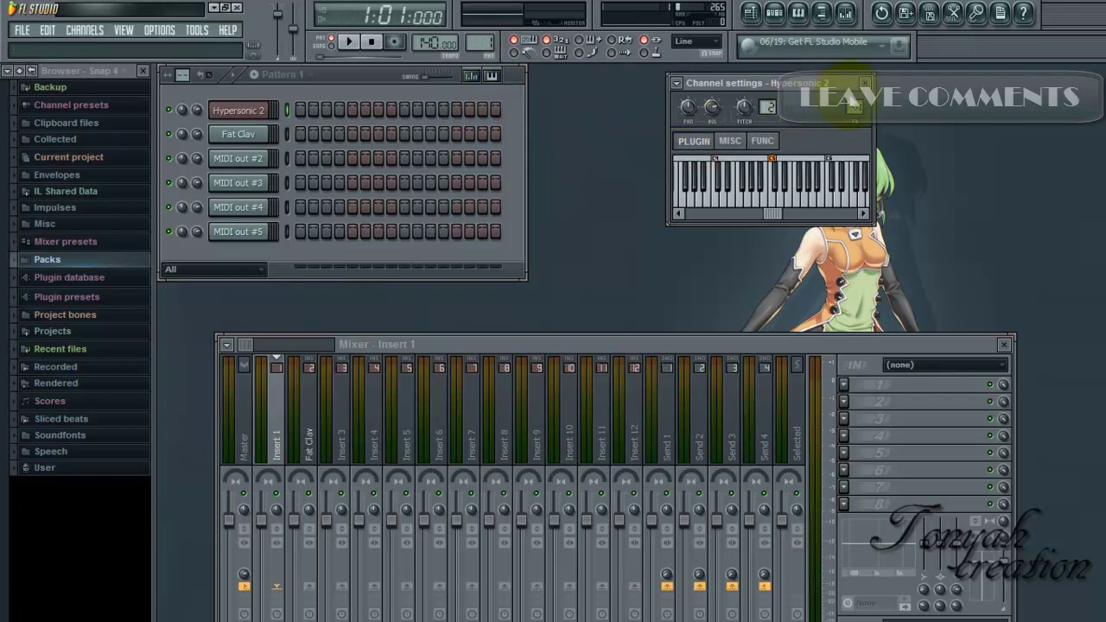
{"action": "left_click_drag", "start_coordinate": [828, 86], "coordinate": [740, 100]}
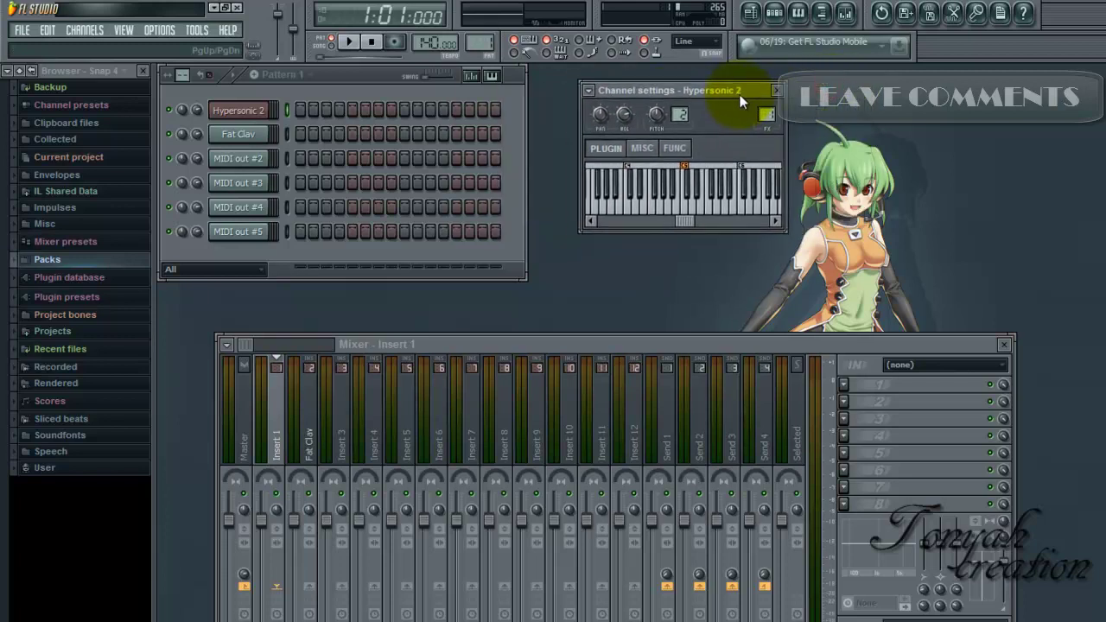